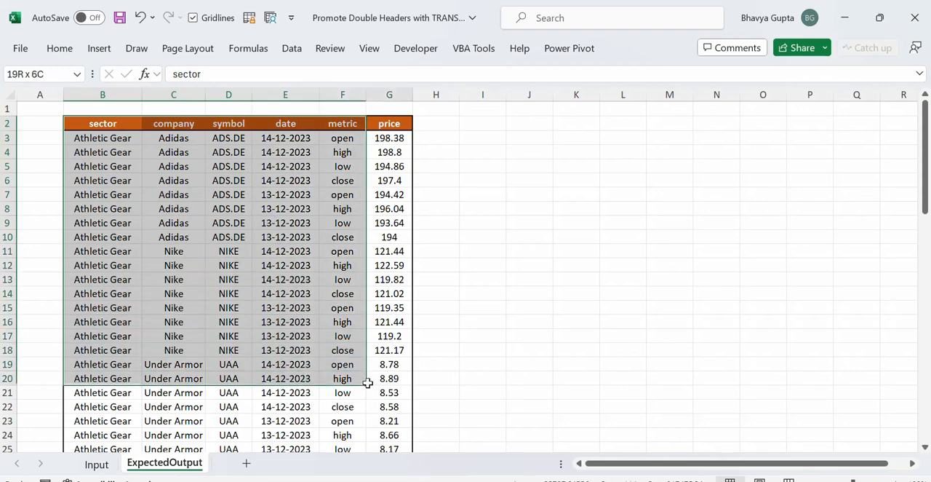
Compare the double-header stock table on the Input sheet with the flat table on the ExpectedOutput sheet.
click(96, 464)
drag(117, 128, 635, 338)
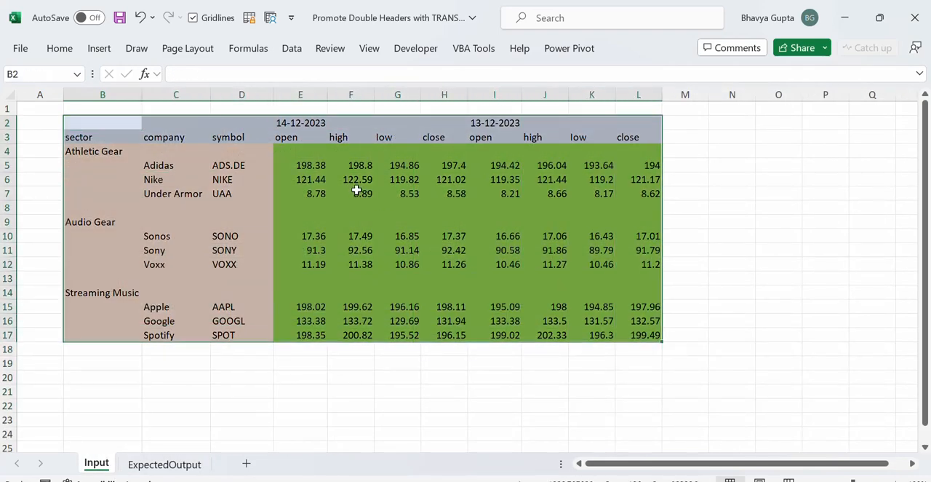
drag(126, 118, 628, 137)
click(144, 466)
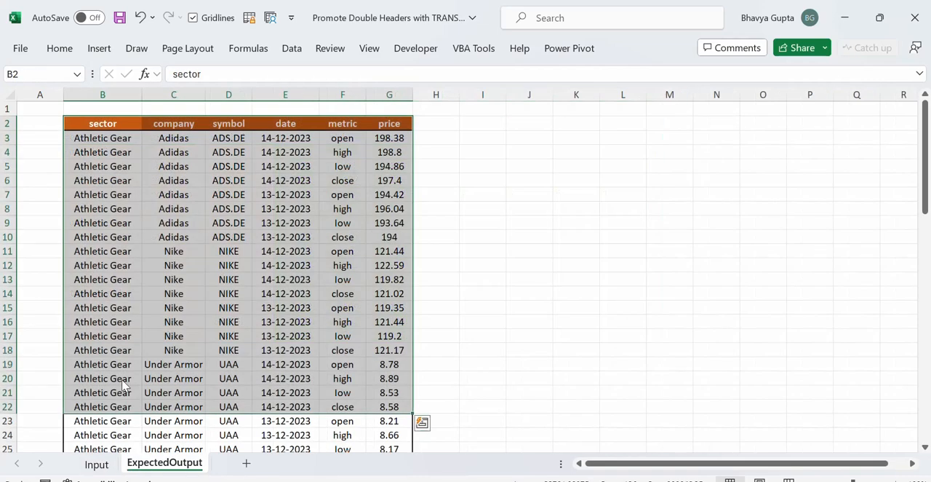
click(96, 464)
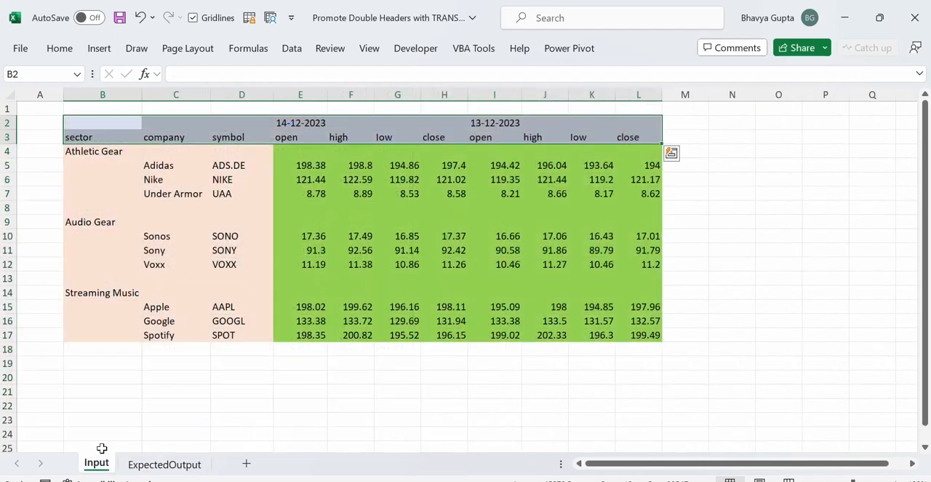
Switch to the browser, review the two LinkedIn posts about transposing and unpivoting data, and return to the Input sheet in Excel.
key(alt+Tab)
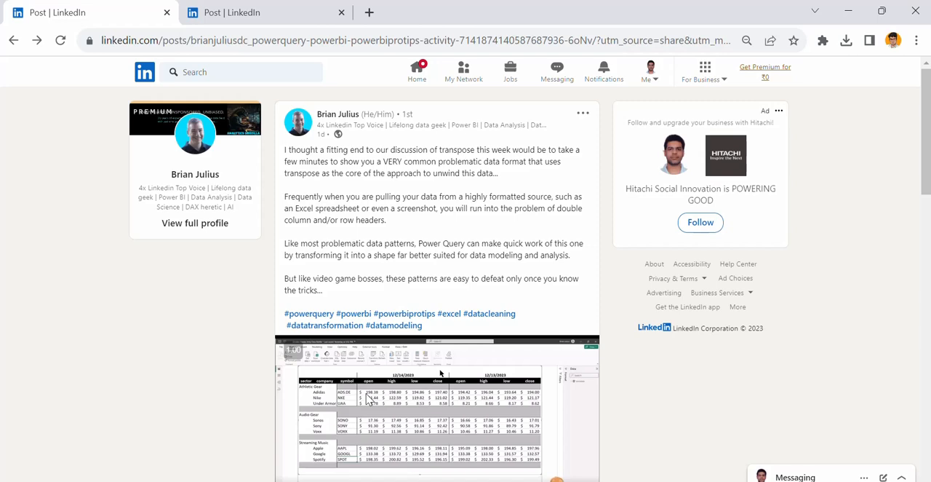
click(301, 13)
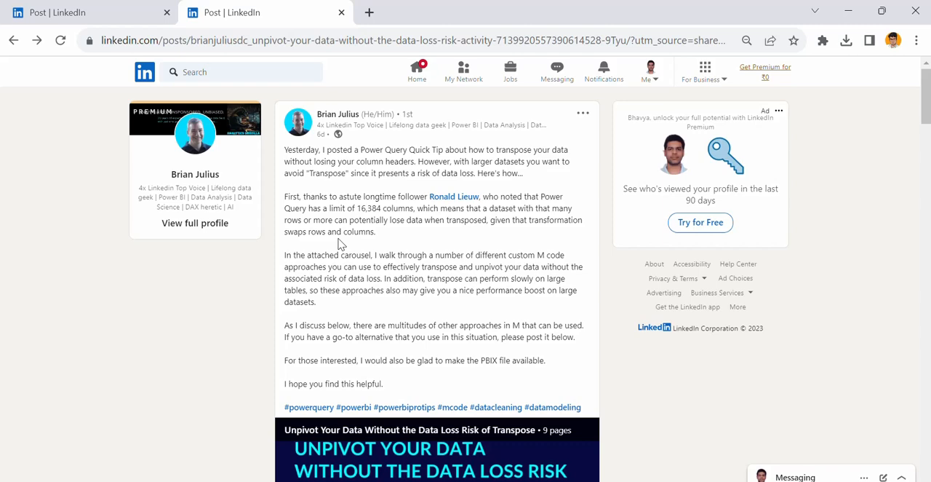
key(alt+Tab)
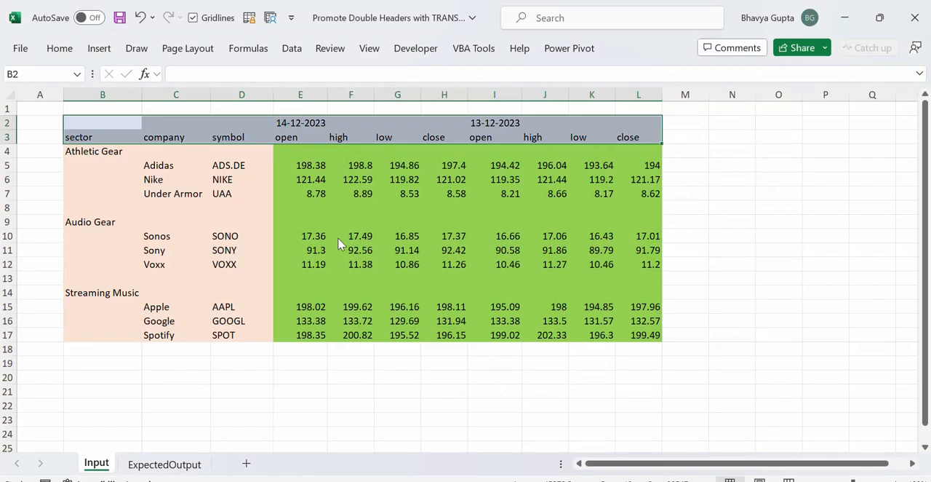
key(alt+Tab)
click(125, 12)
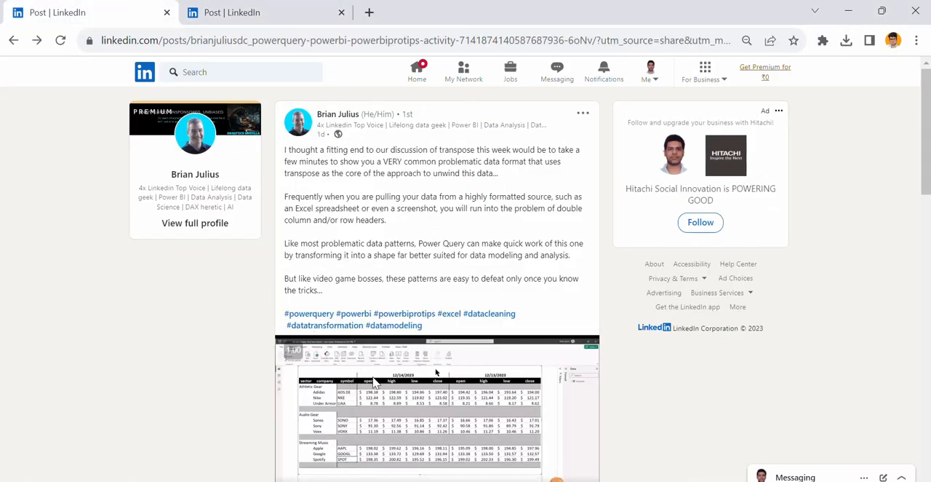
key(alt+Tab)
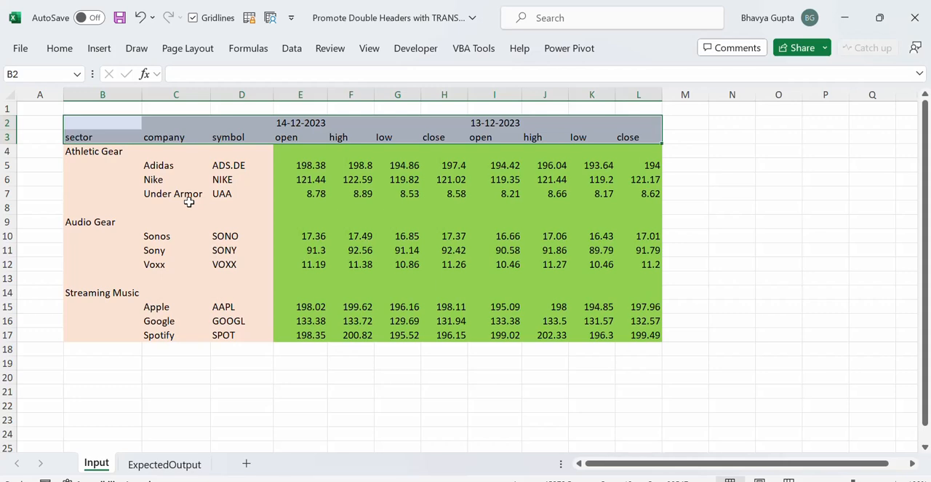
Import the Excel workbook "Promote Double Headers with TRANSPOSE" from the Data folder as a data source.
click(113, 152)
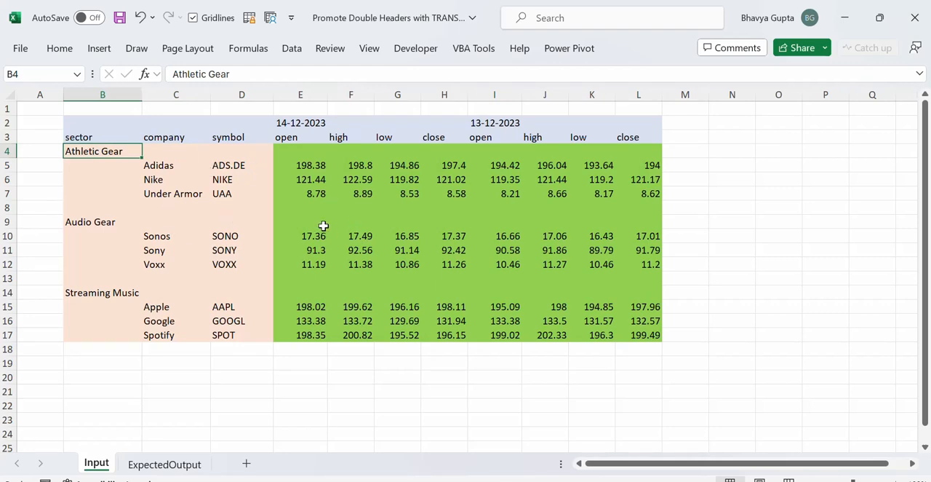
click(293, 49)
click(27, 93)
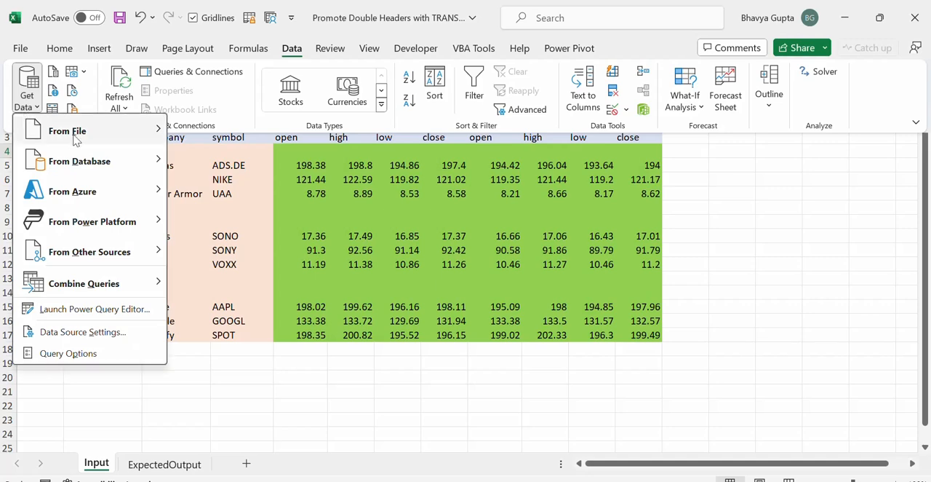
mouse_move(150, 129)
click(243, 130)
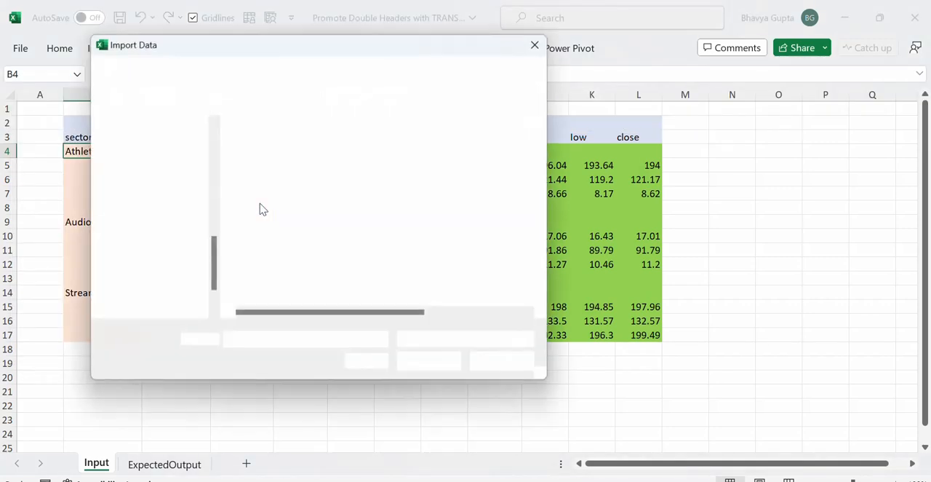
click(287, 151)
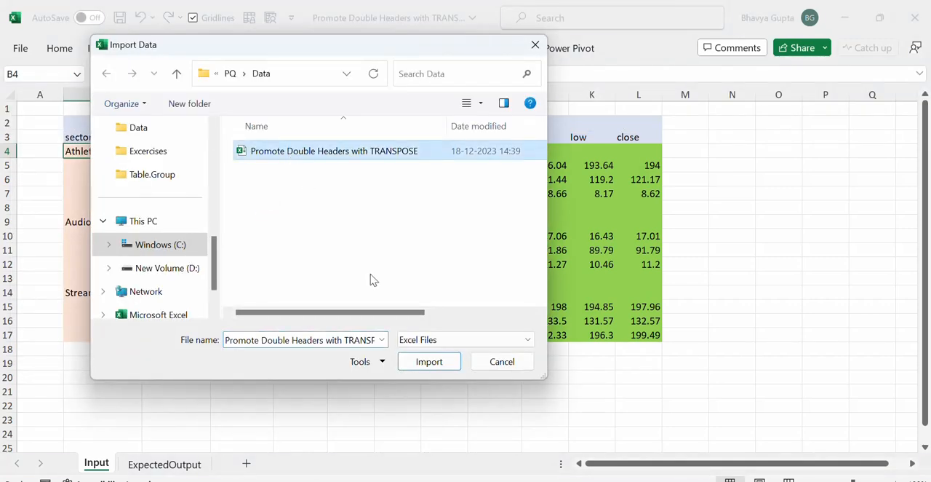
click(429, 367)
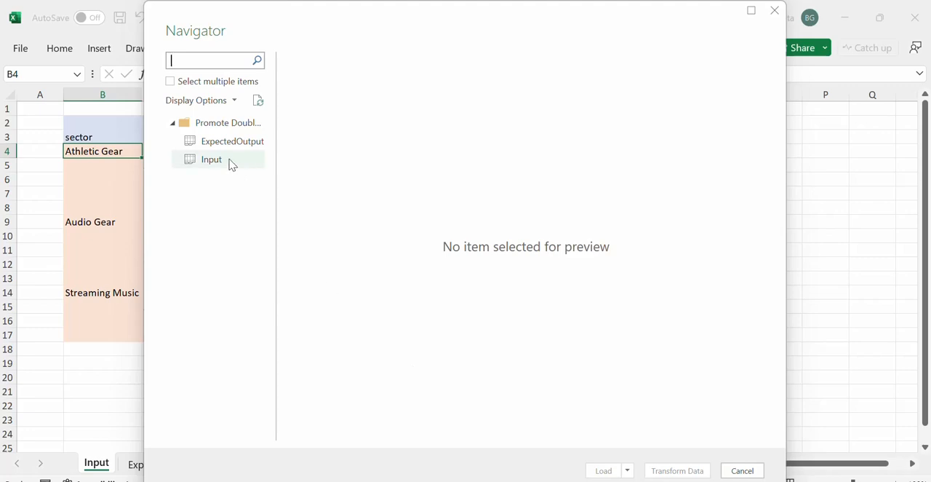
Bring the Input sheet into the Power Query Editor for transformation and delete the automatic Changed Type step.
click(230, 163)
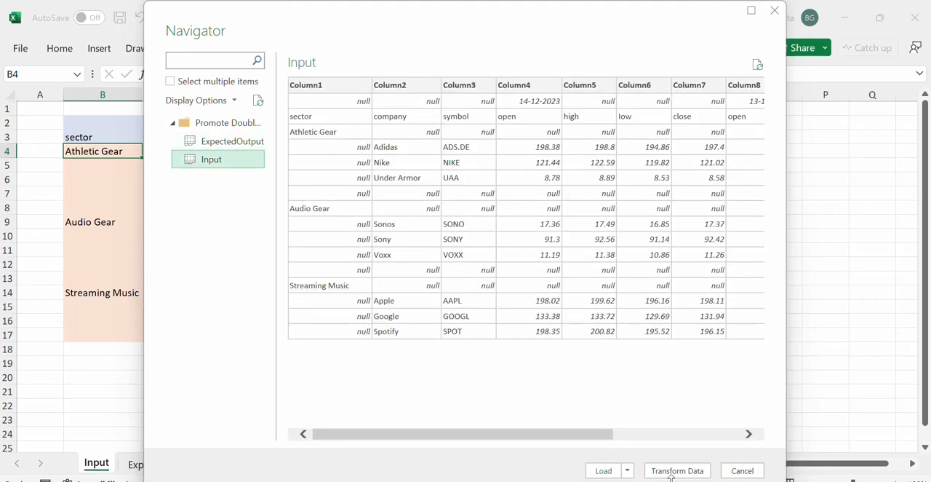
click(680, 471)
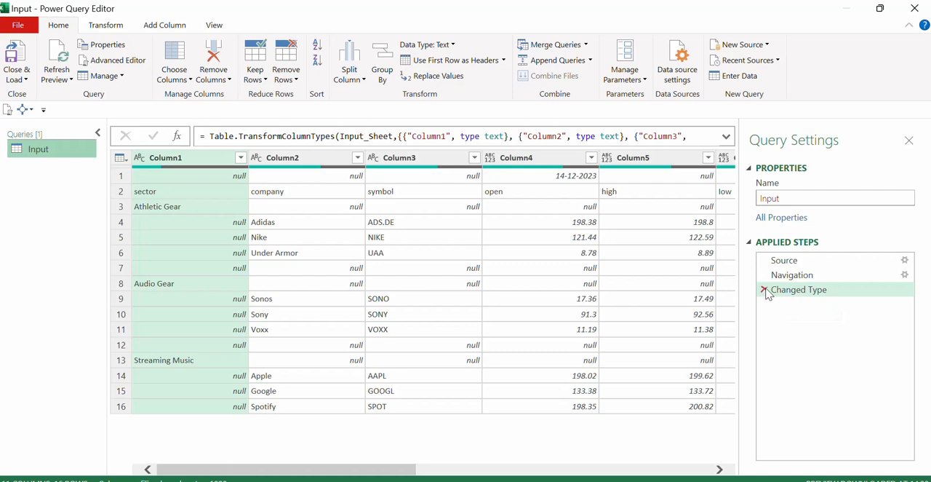
click(763, 290)
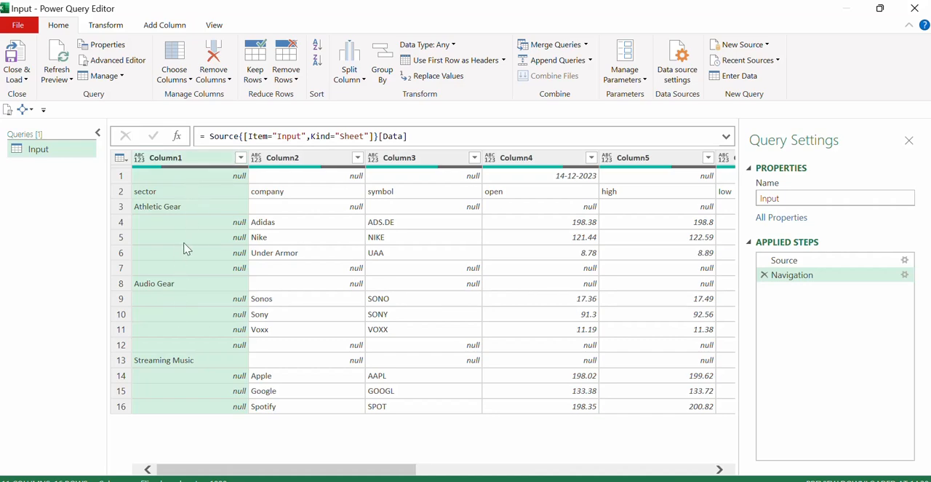
Try transposing the whole input table and compare it with the table at the Navigation step.
click(105, 25)
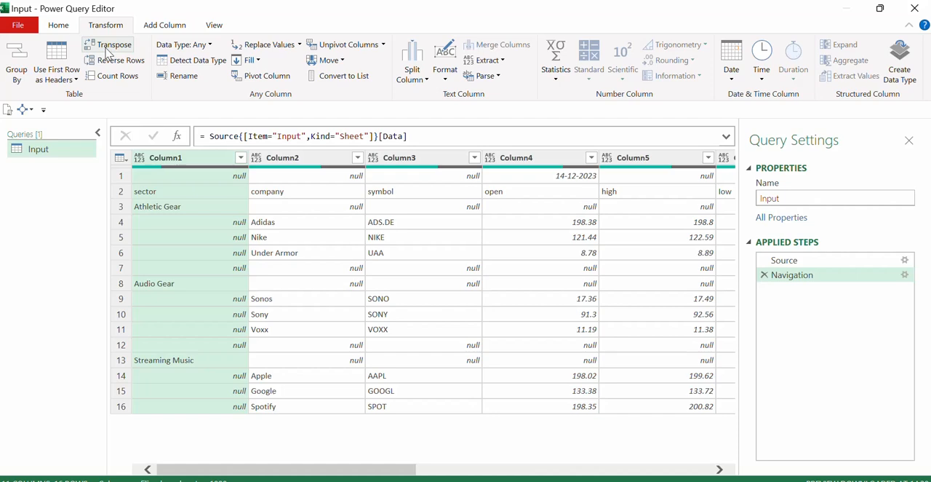
click(113, 47)
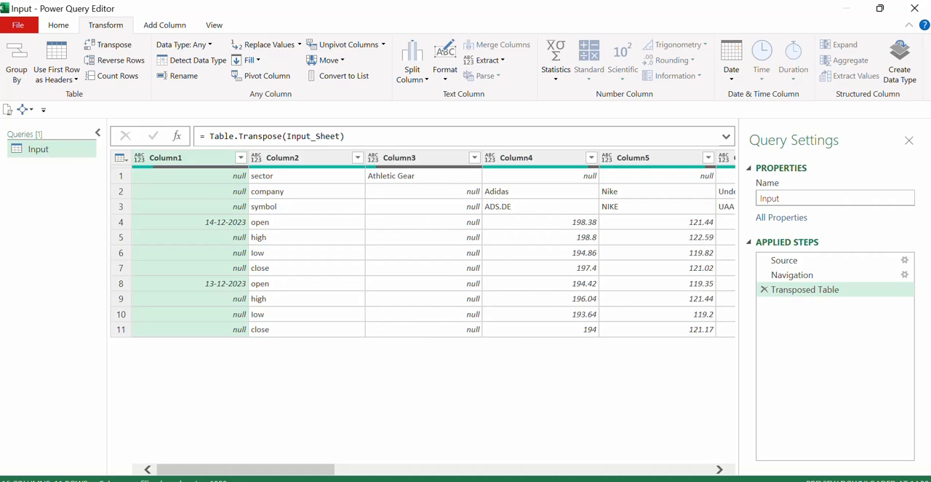
click(796, 275)
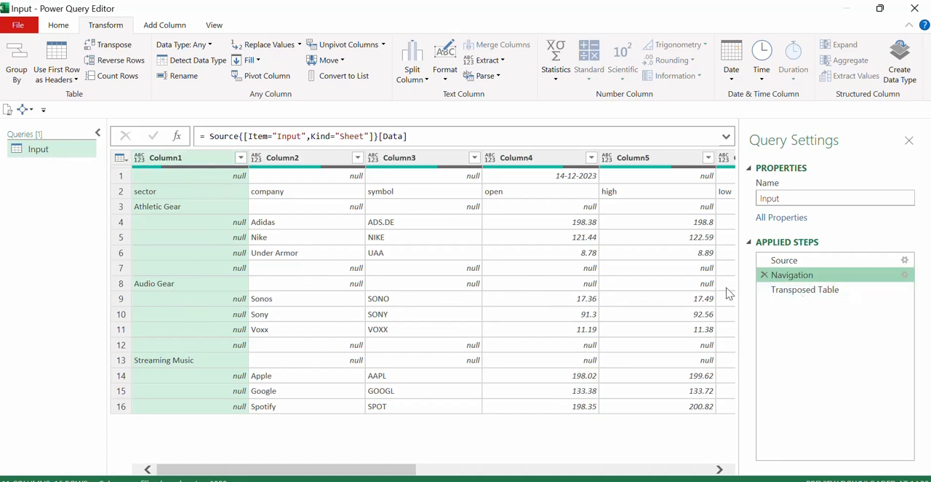
click(808, 290)
Inspect the first transposed row and the Table.Transpose formula, and delete the Transposed Table step.
click(121, 177)
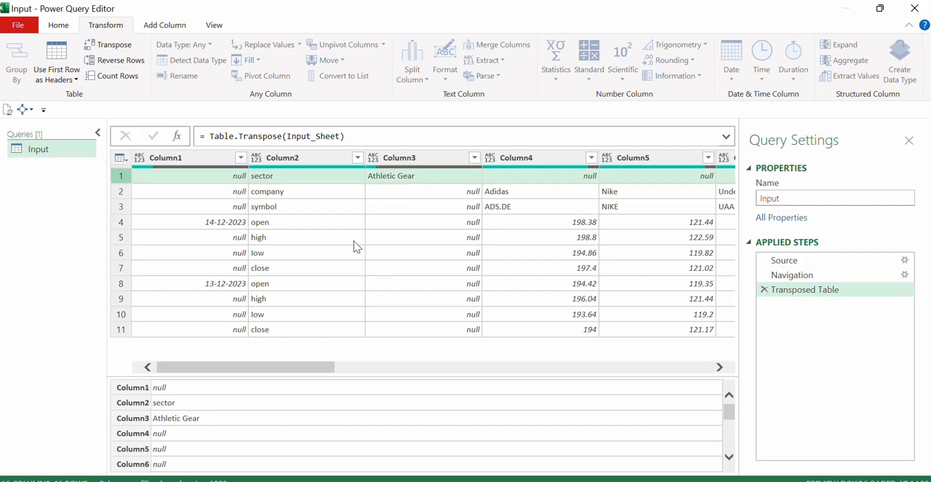
drag(211, 136, 284, 138)
click(366, 284)
click(763, 288)
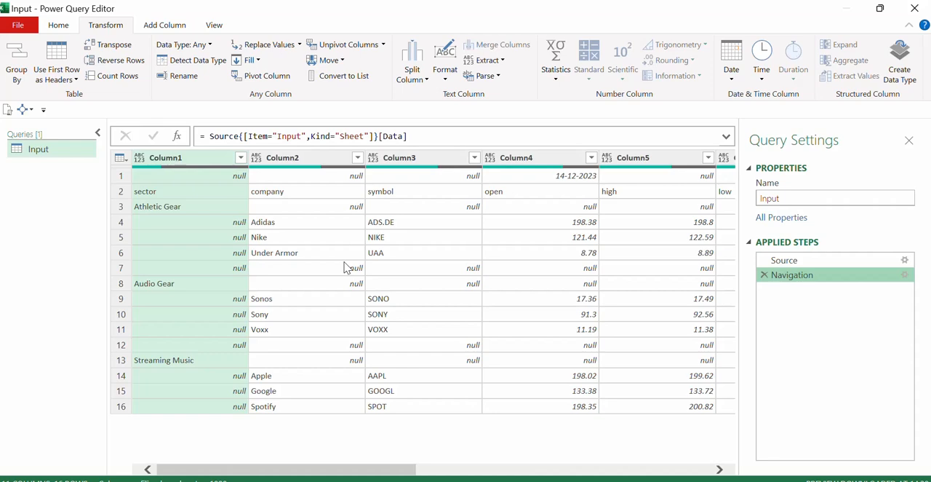
Add a custom step that separates the two header rows from the data with the formula = Table.SplitAt(Input_Sheet, 2).
click(121, 176)
click(121, 191)
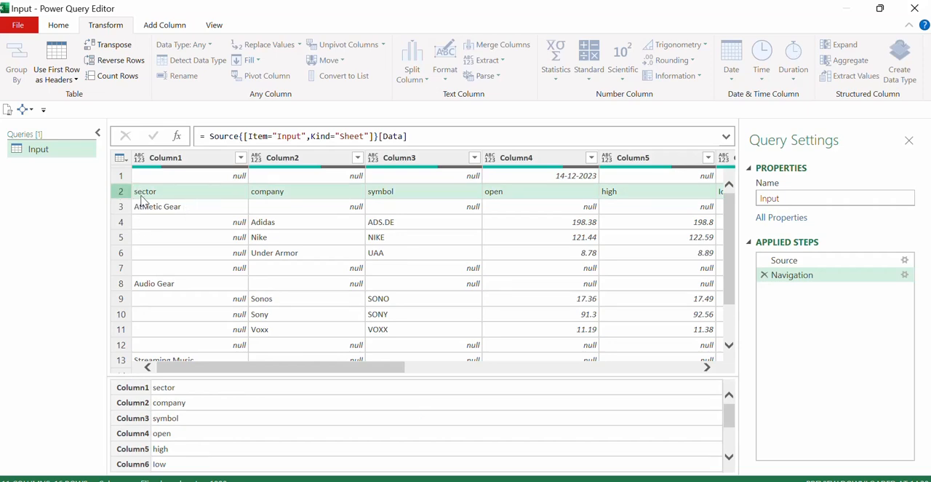
click(177, 136)
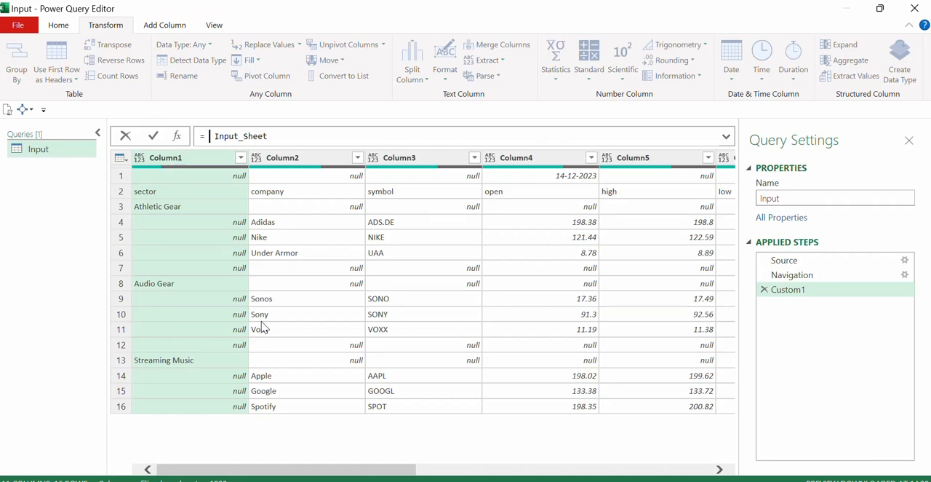
text(tab)
text(e)
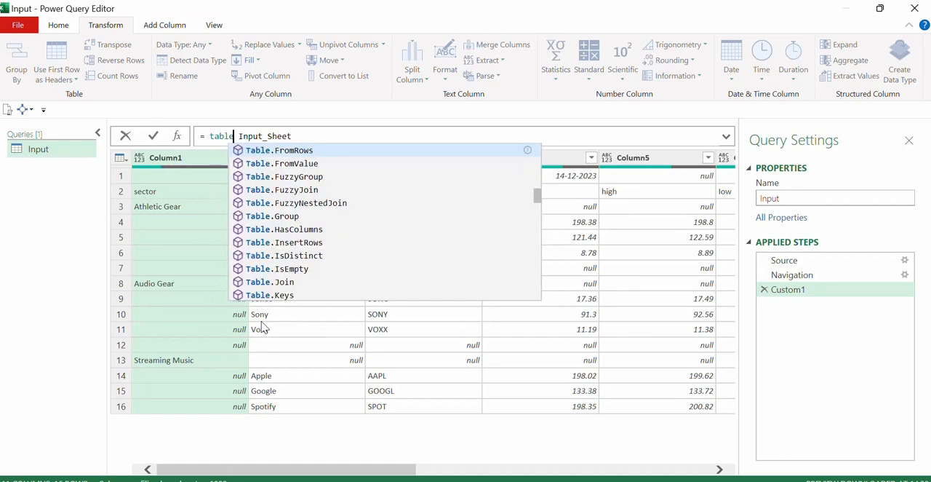
text(spl)
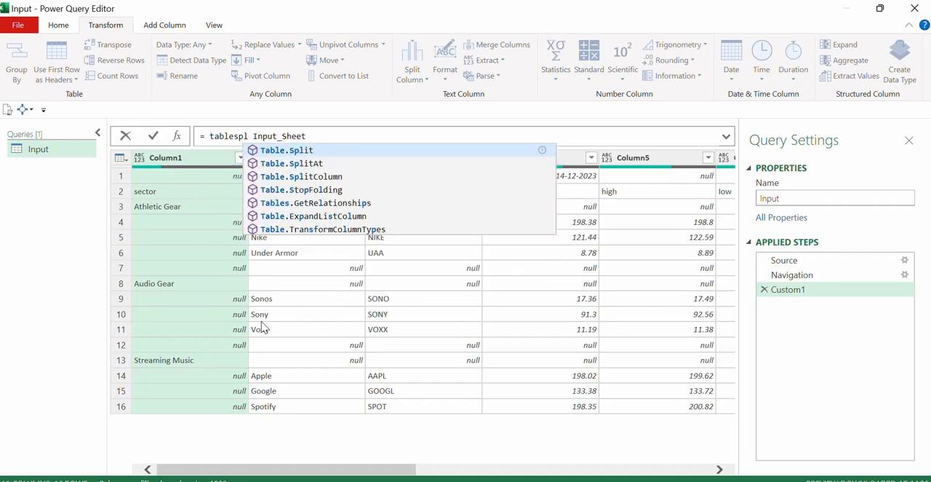
key(Down)
key(Tab)
text(()
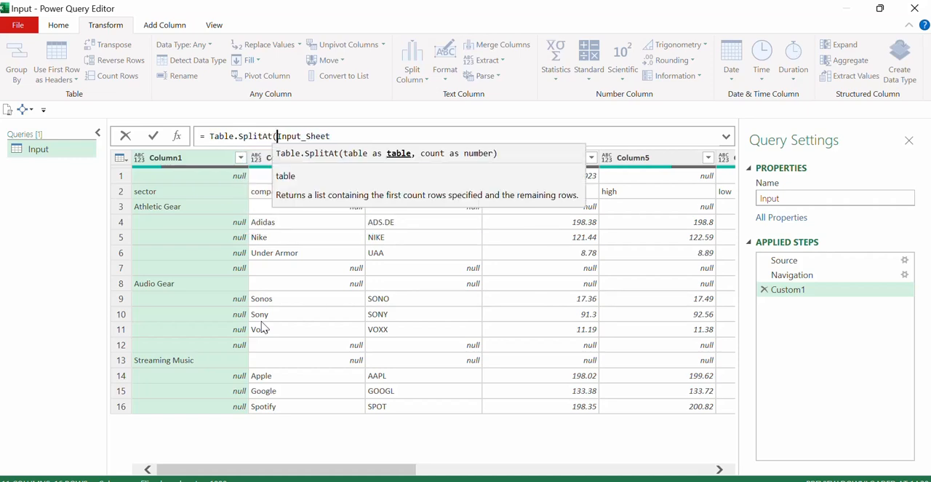
click(342, 133)
text(, )
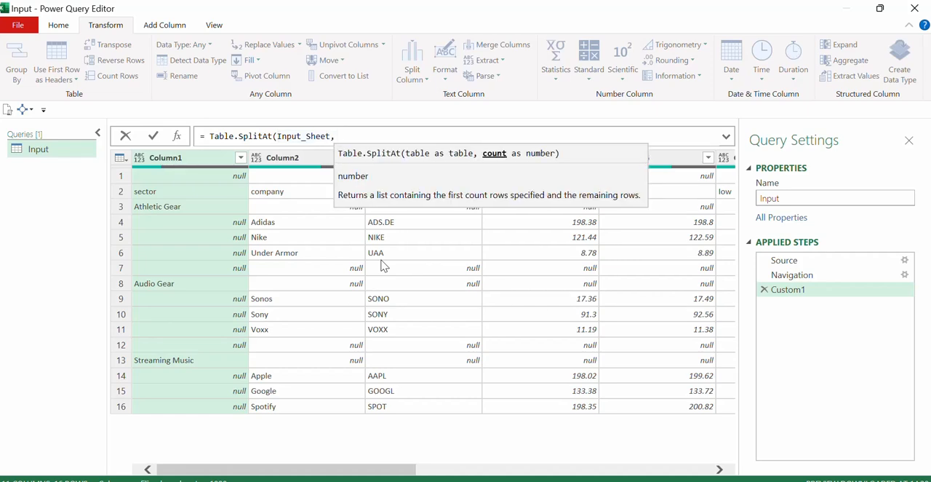
text(2)
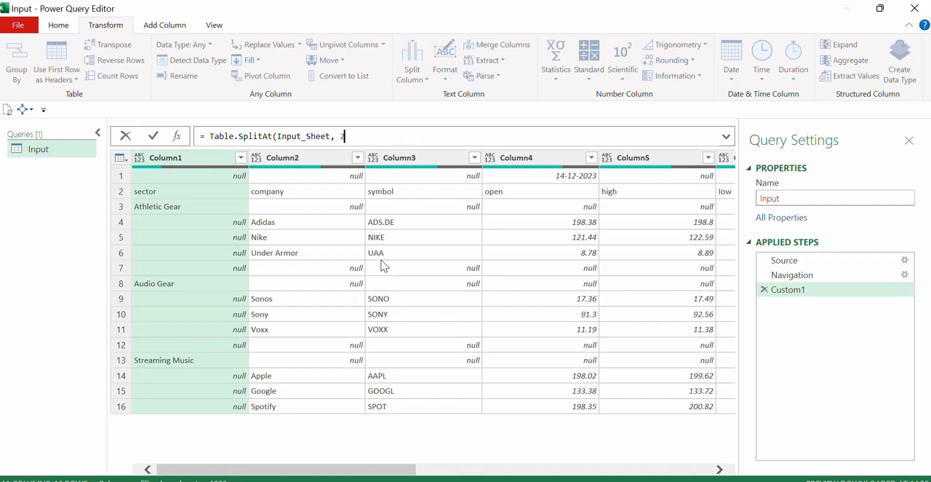
text())
key(Return)
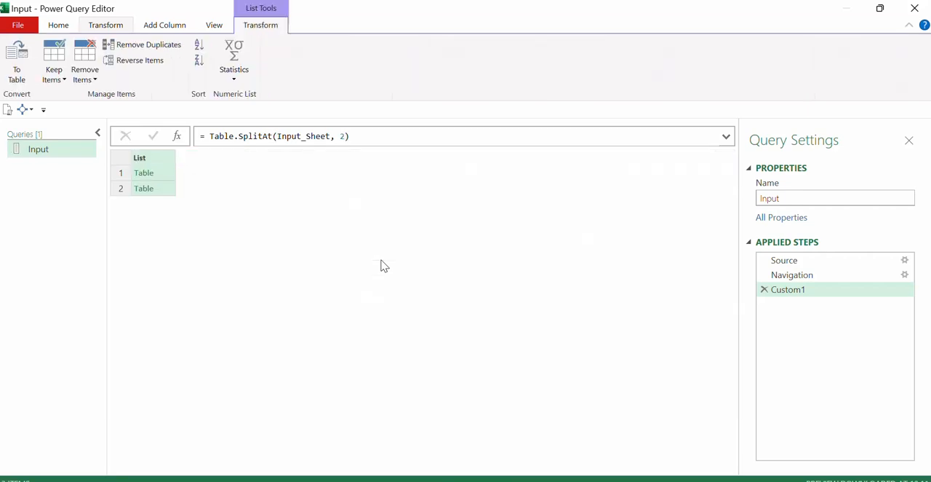
Preview both tables in the split list, enlarging the preview area, to examine the header rows and the remaining data rows.
click(167, 180)
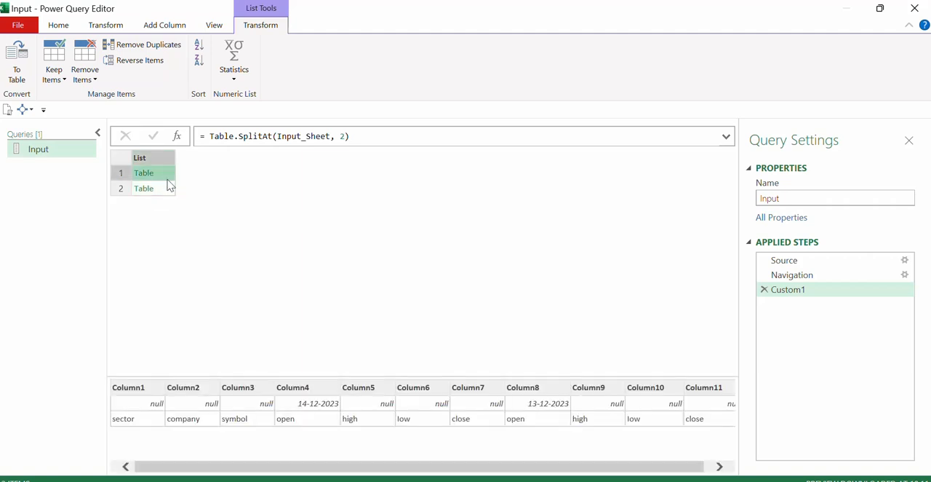
drag(242, 376, 247, 294)
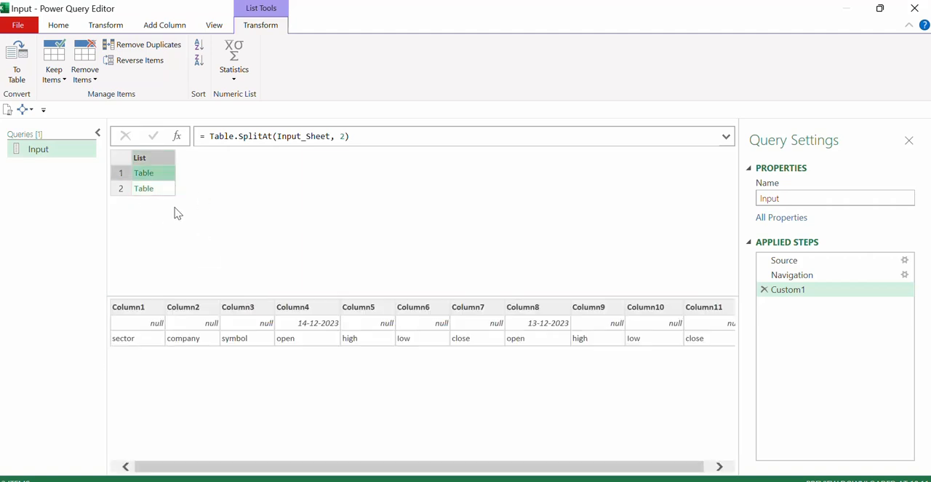
click(158, 188)
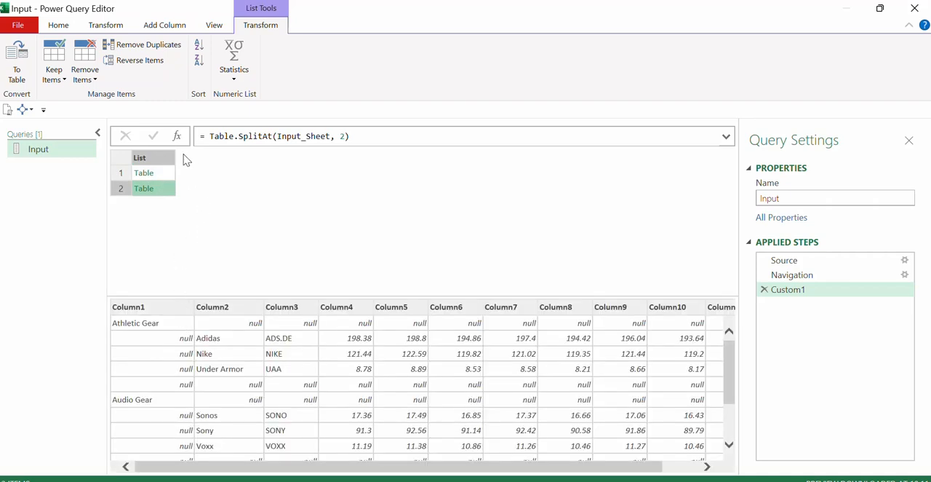
click(166, 179)
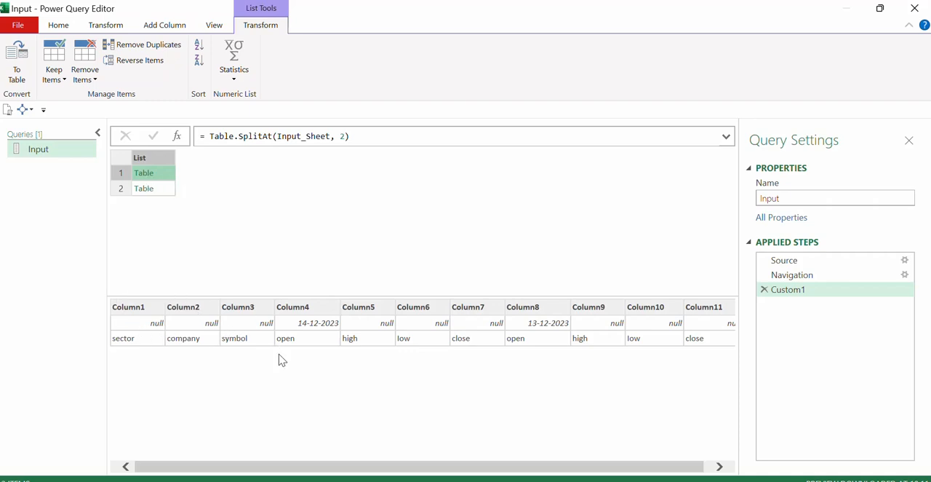
click(168, 189)
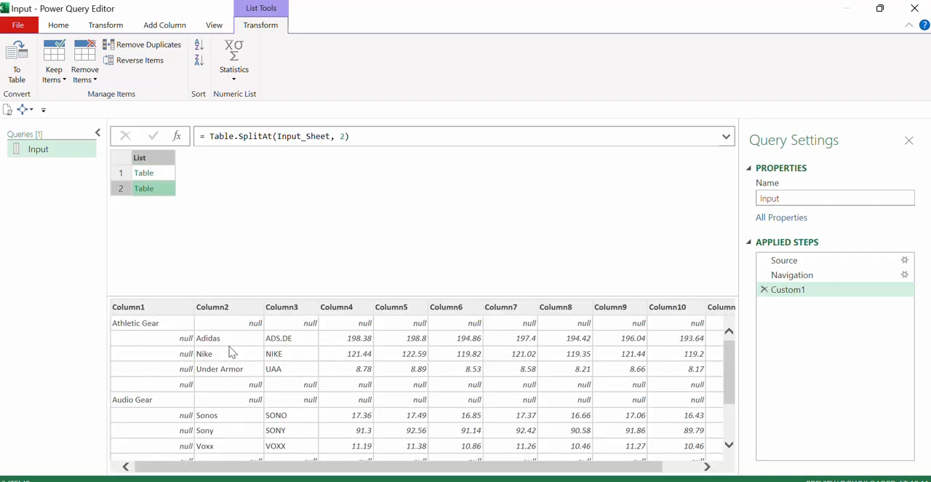
Add a custom step that extracts the two header rows as a table with the formula = Custom1{0}.
click(177, 139)
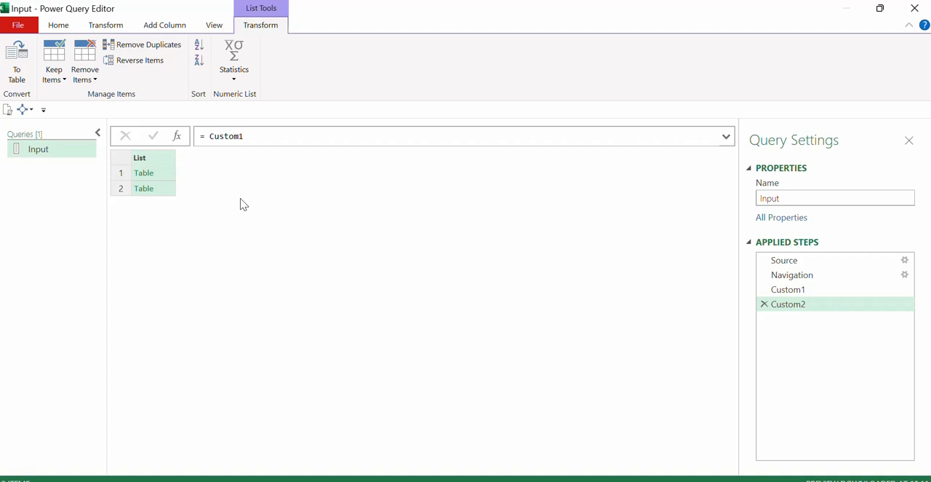
double_click(240, 137)
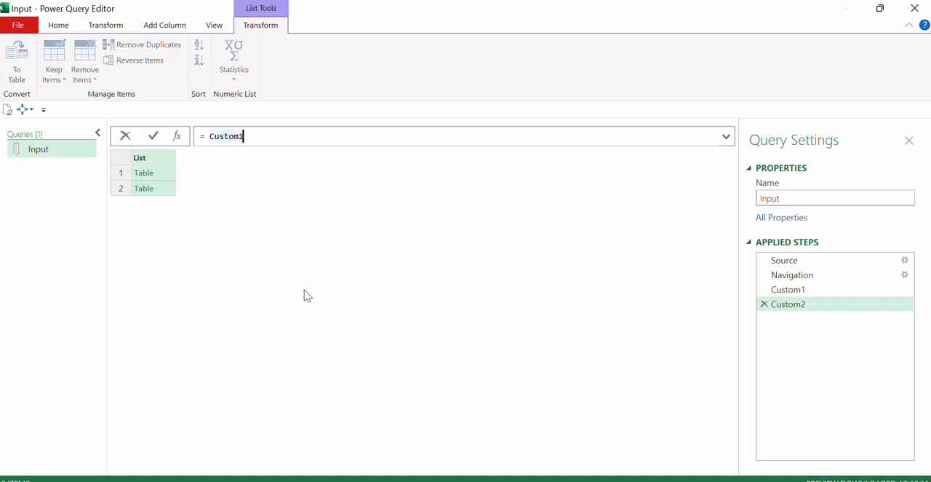
text(()
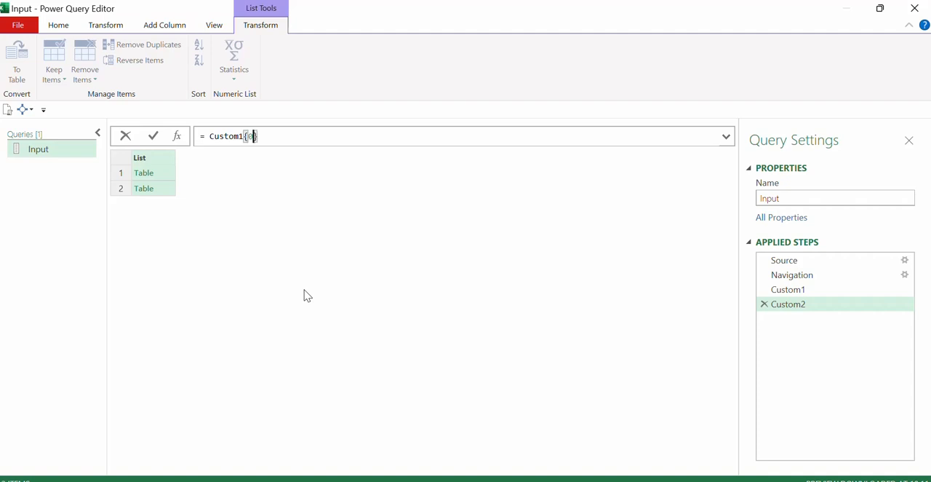
key(Return)
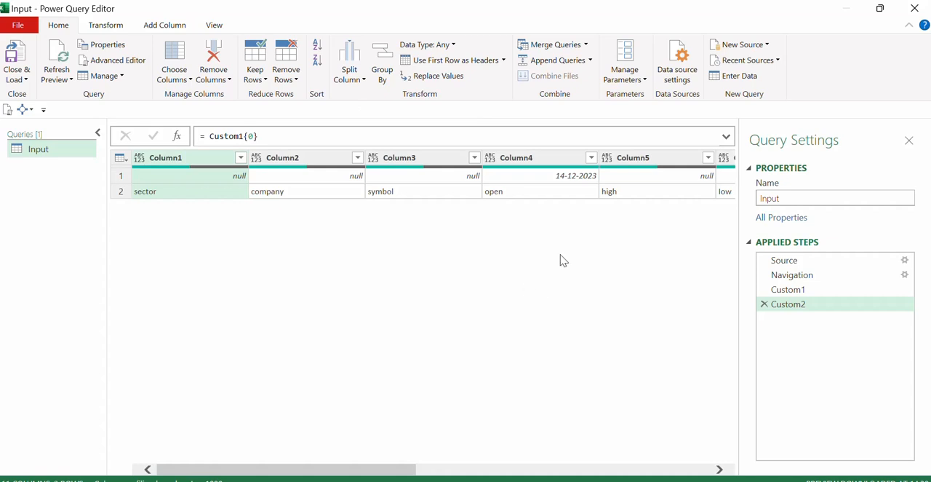
Examine the header table's two rows and its first two columns.
drag(377, 475, 289, 473)
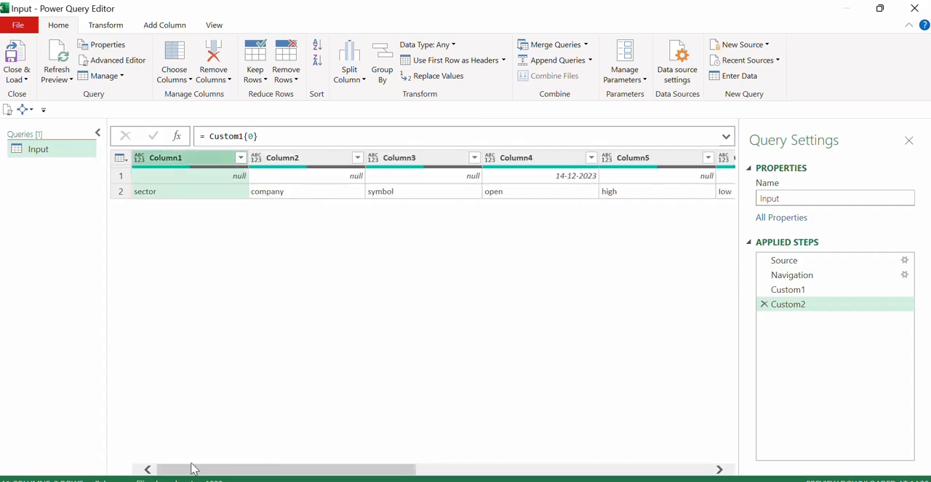
click(121, 175)
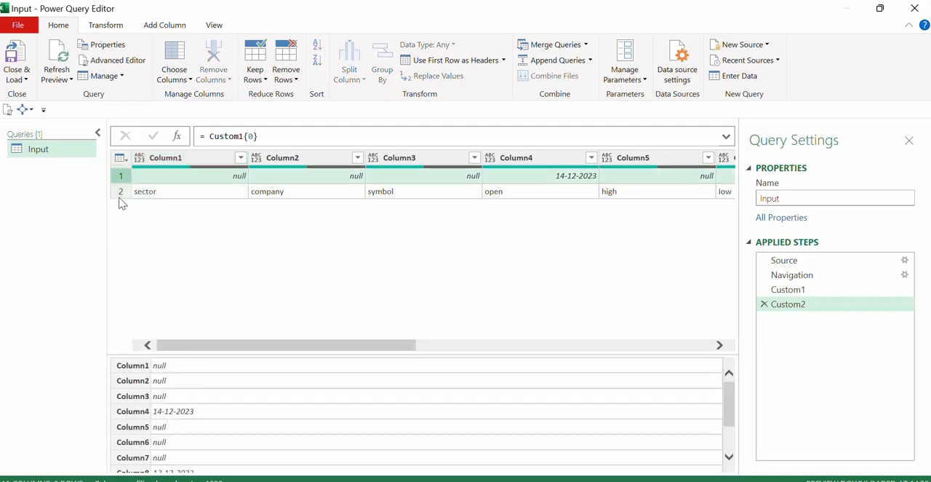
click(120, 192)
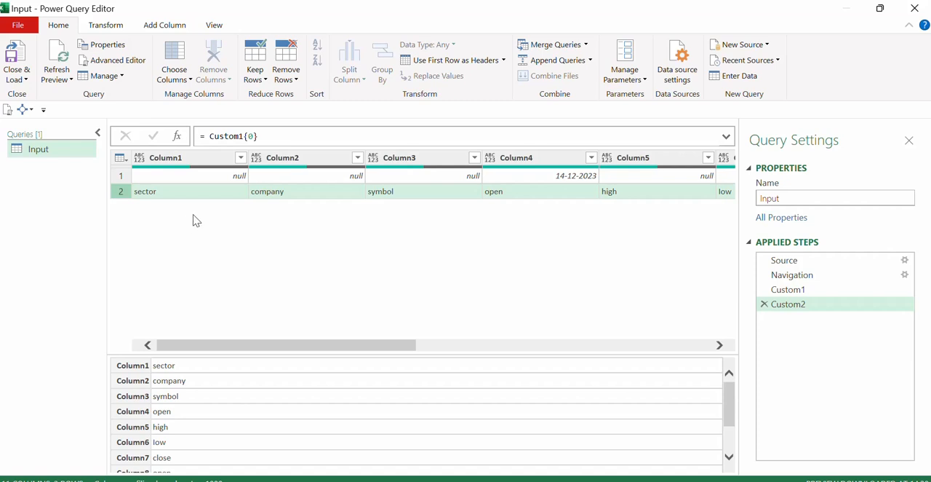
click(198, 161)
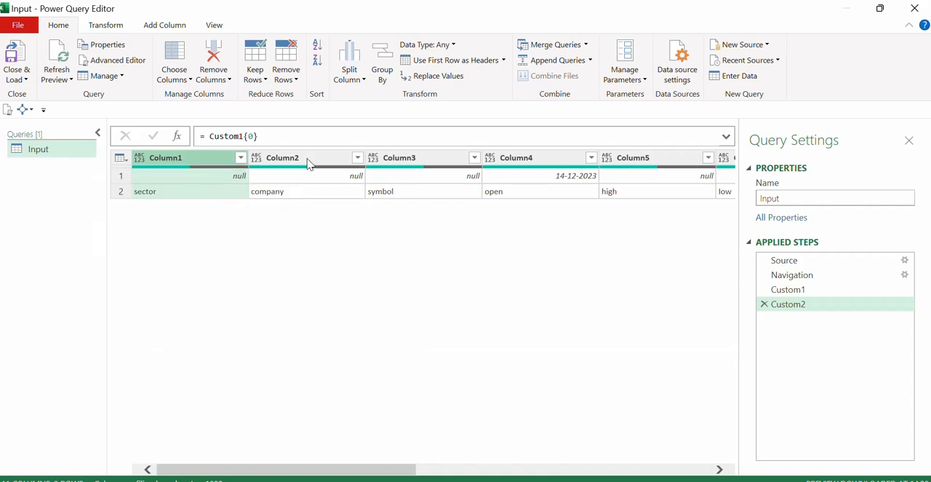
click(313, 160)
click(205, 159)
click(316, 161)
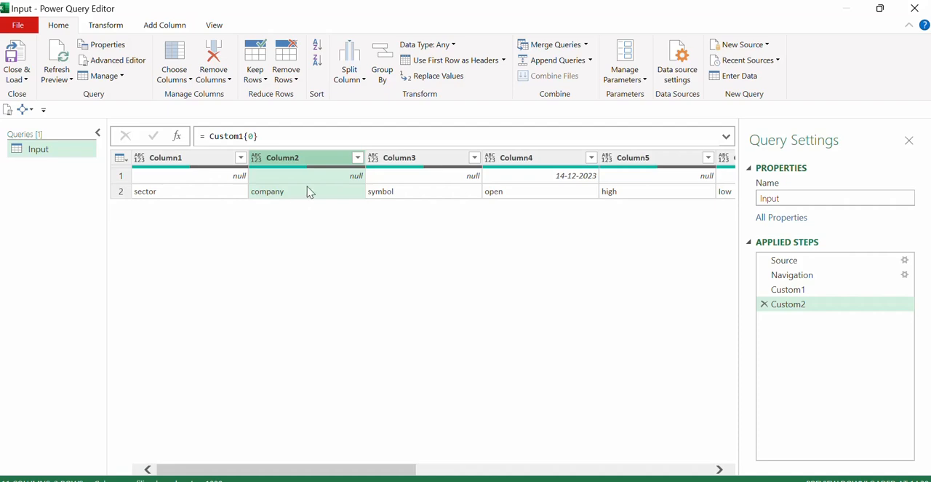
Convert the header table into a list of column lists with the formula = Table.ToColumns(Custom1{0}).
click(205, 136)
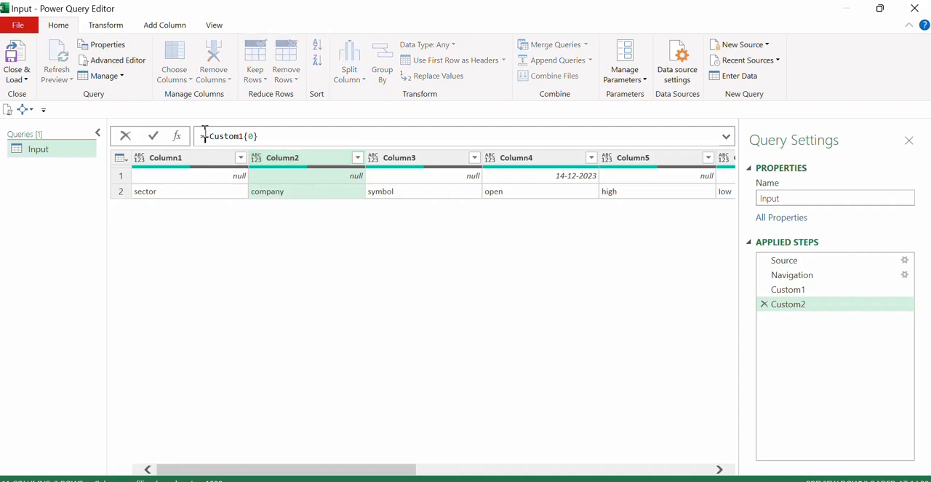
text(tableto)
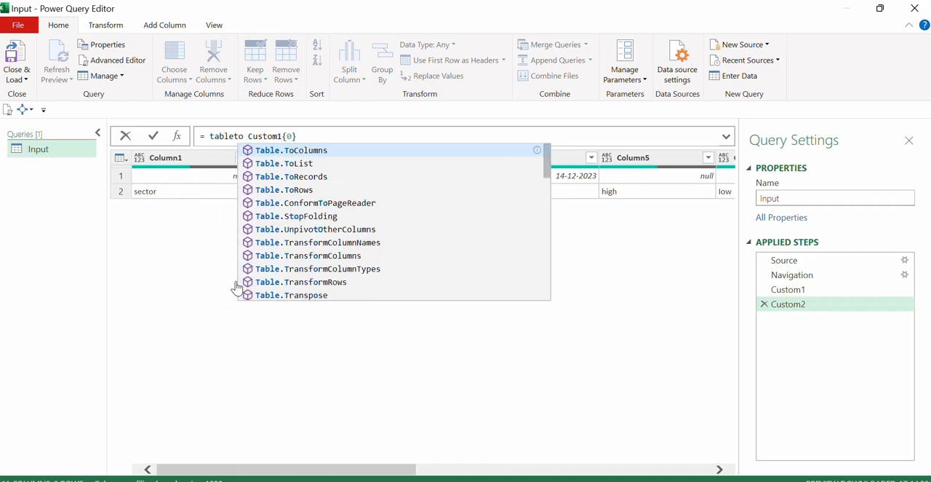
key(Tab)
key(Delete)
text(()
click(344, 136)
text())
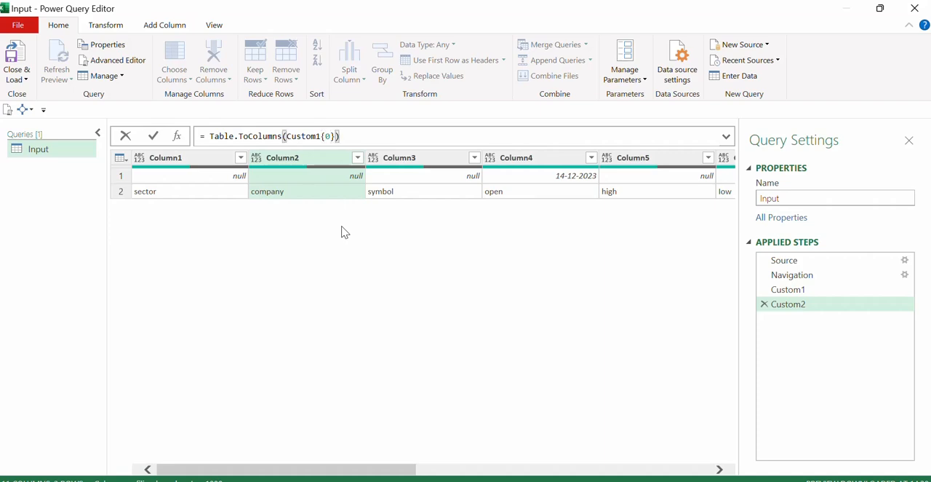
key(Return)
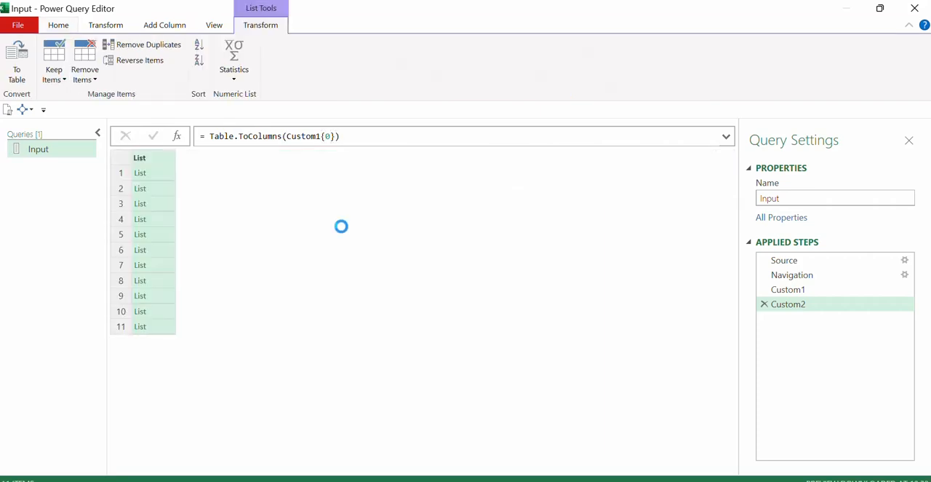
Preview the first three lists to examine the header pair each one holds.
click(161, 172)
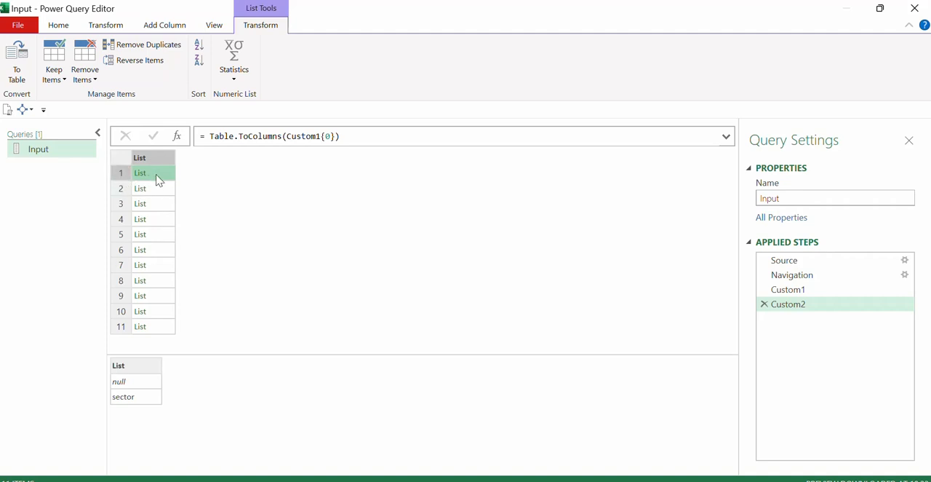
click(160, 189)
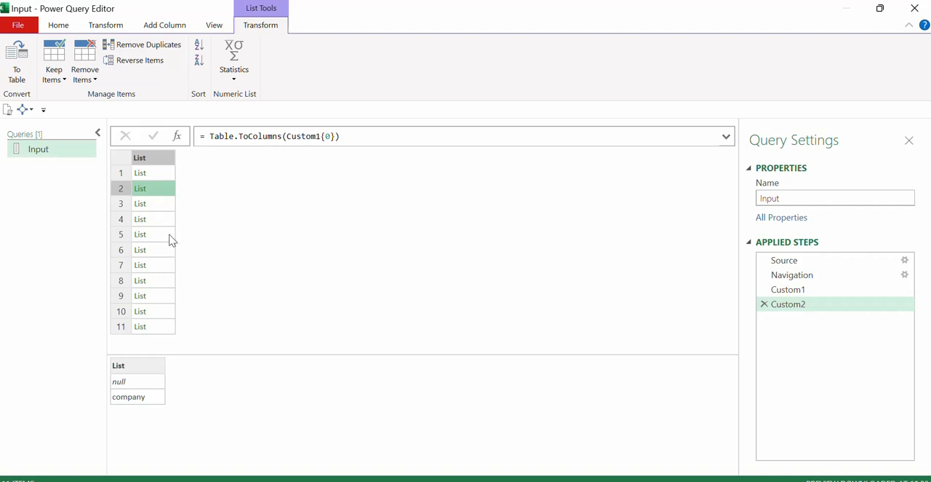
click(161, 204)
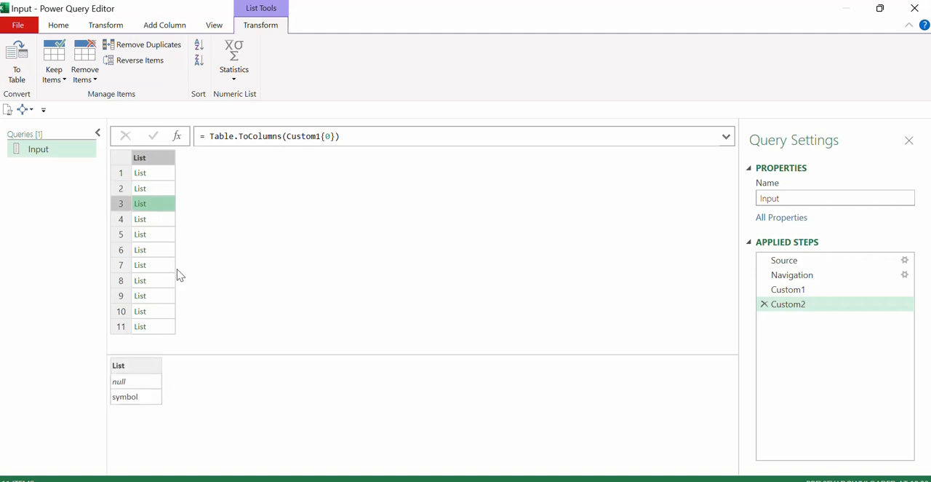
click(122, 174)
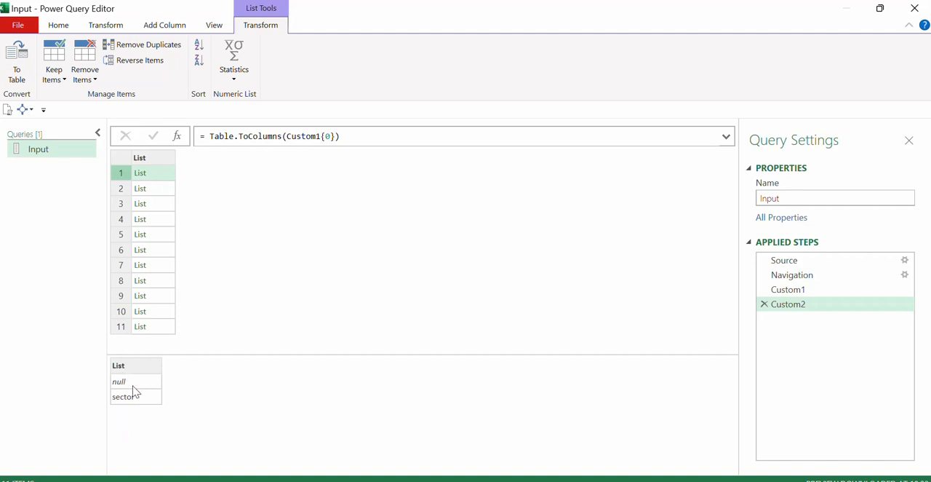
click(163, 191)
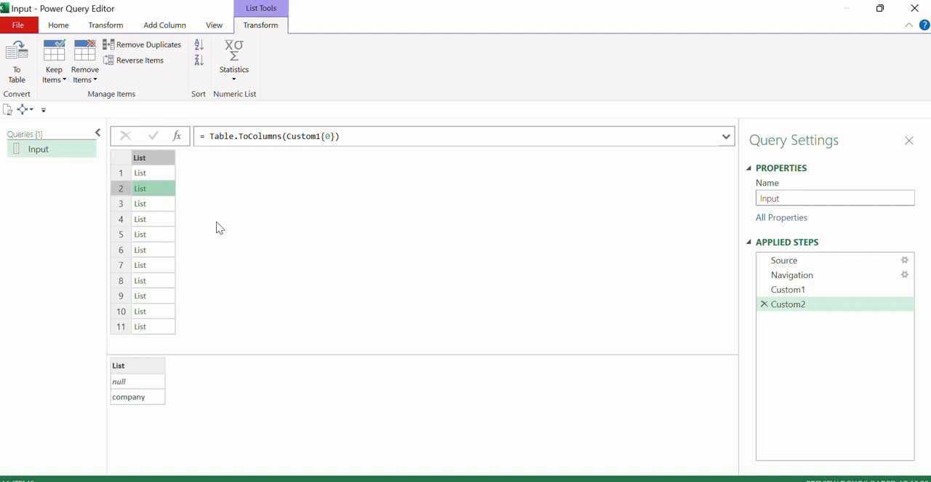
Rebuild the lists as table rows by extending the formula to = Table.FromRows(Table.ToColumns(Custom1{0})).
click(203, 136)
text(ta)
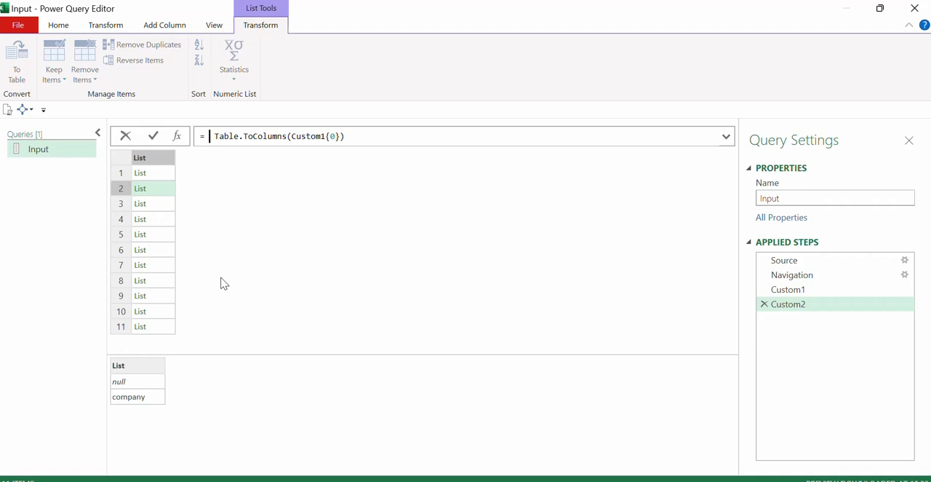
text(blefrom)
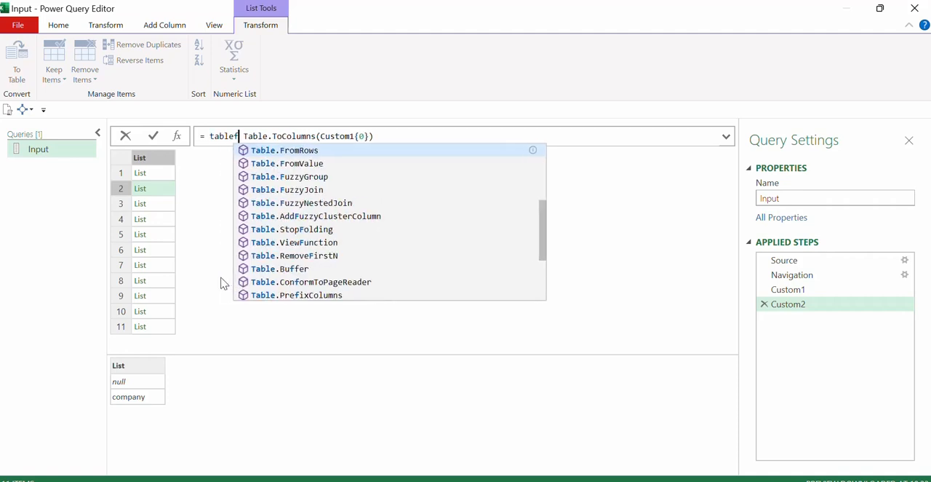
key(Tab)
key(Delete)
text(()
key(End)
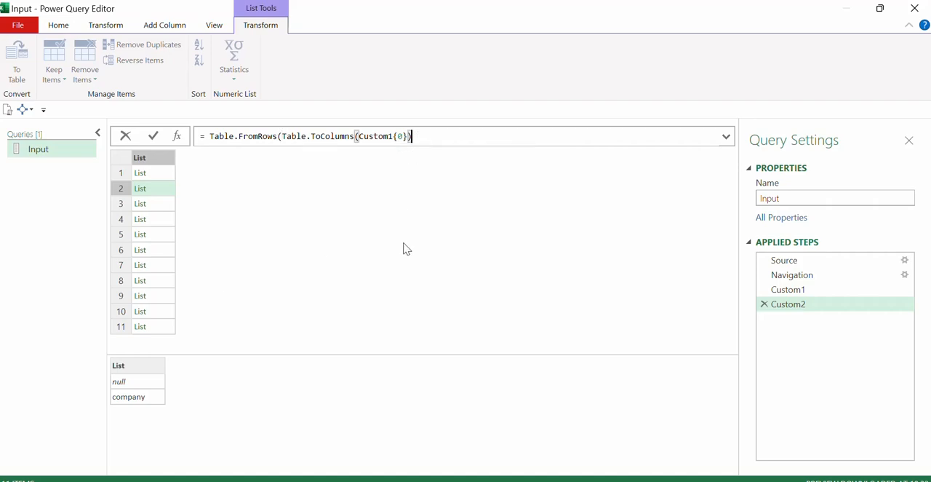
text())
key(Return)
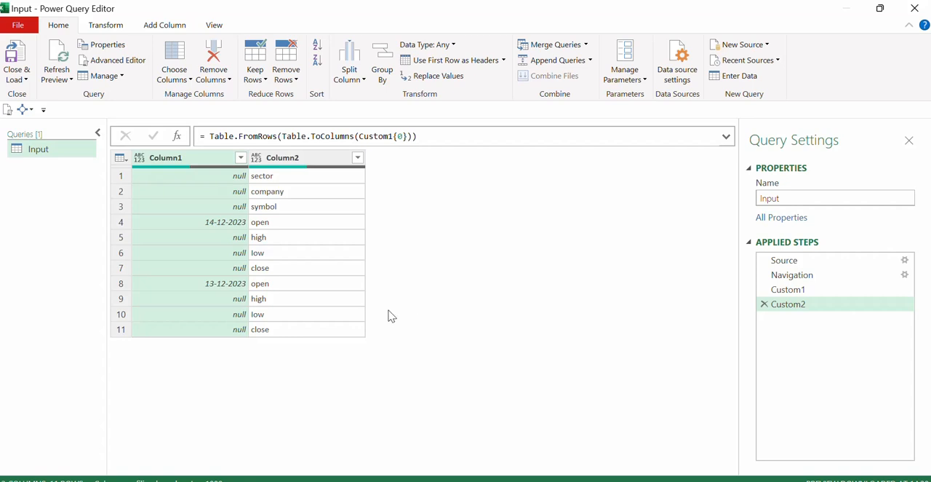
Fill the dates in Column1 down over the empty cells.
click(210, 159)
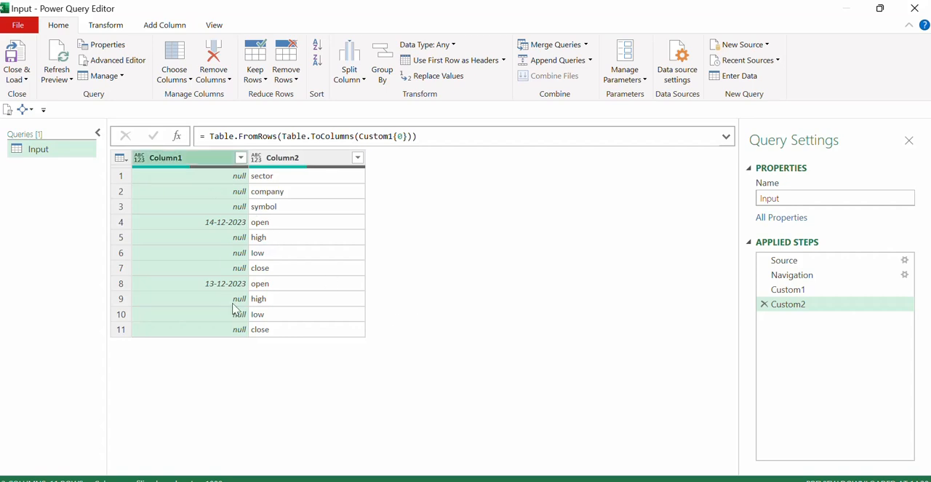
click(296, 160)
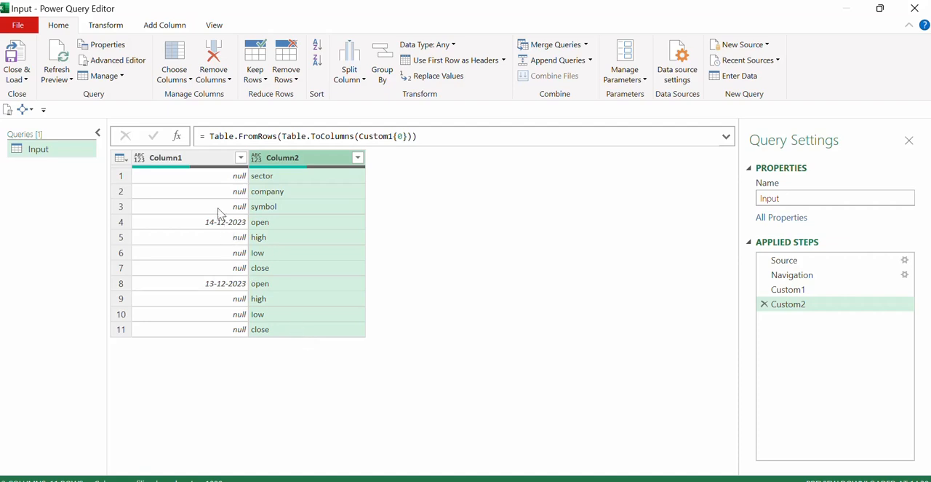
click(213, 160)
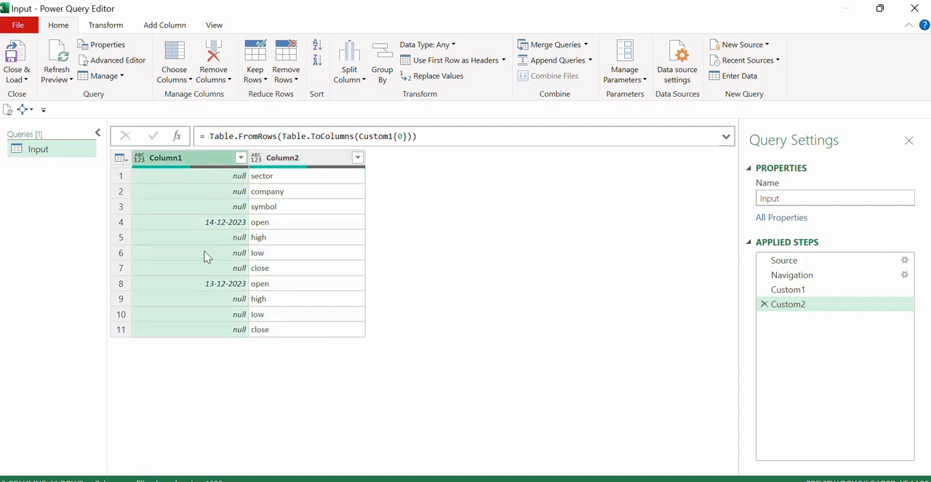
right_click(215, 162)
mouse_move(329, 376)
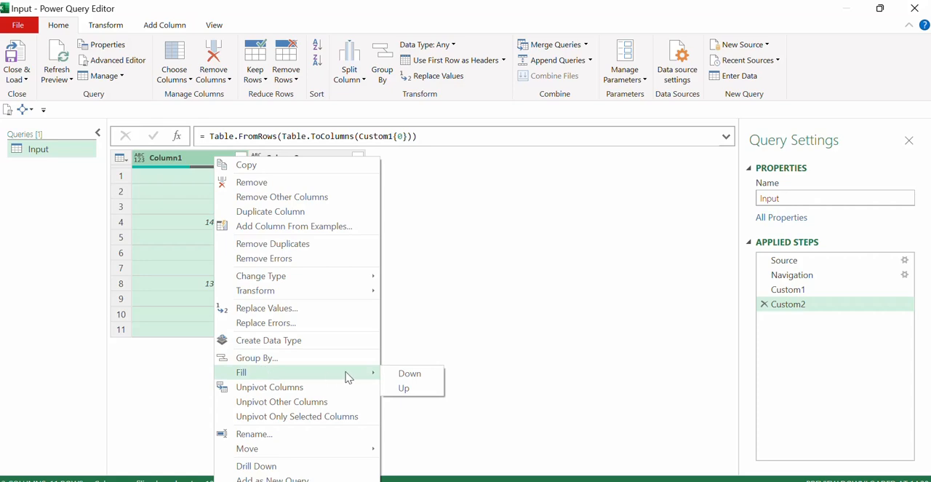
click(409, 373)
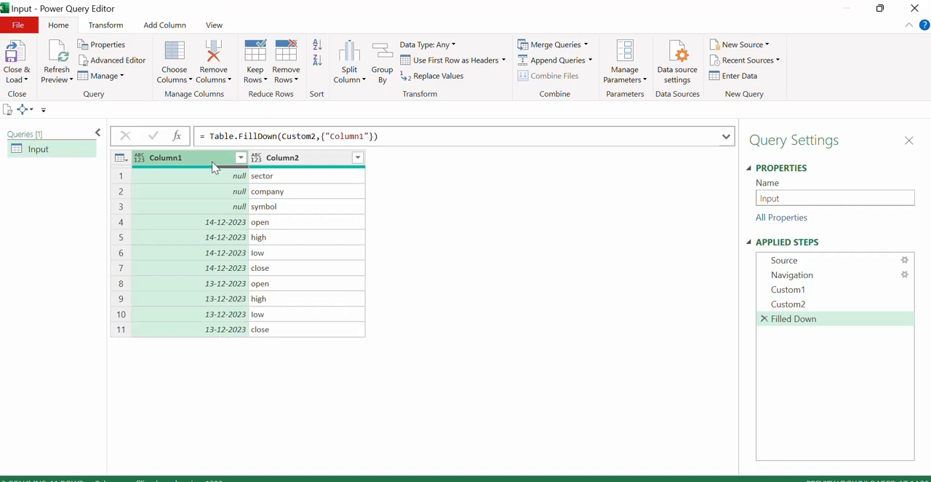
Merge Column1 and Column2 into one column named Merged, using the custom separator |.
ctrl+click(284, 159)
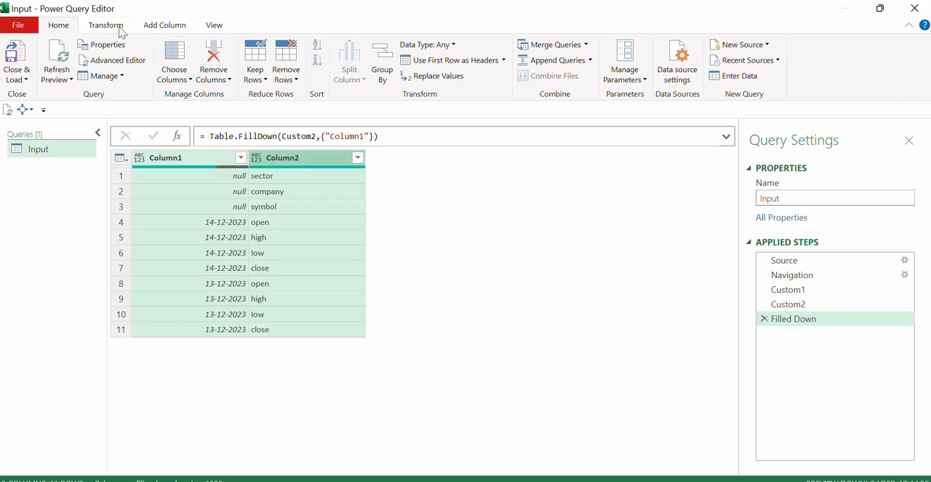
click(120, 29)
click(490, 45)
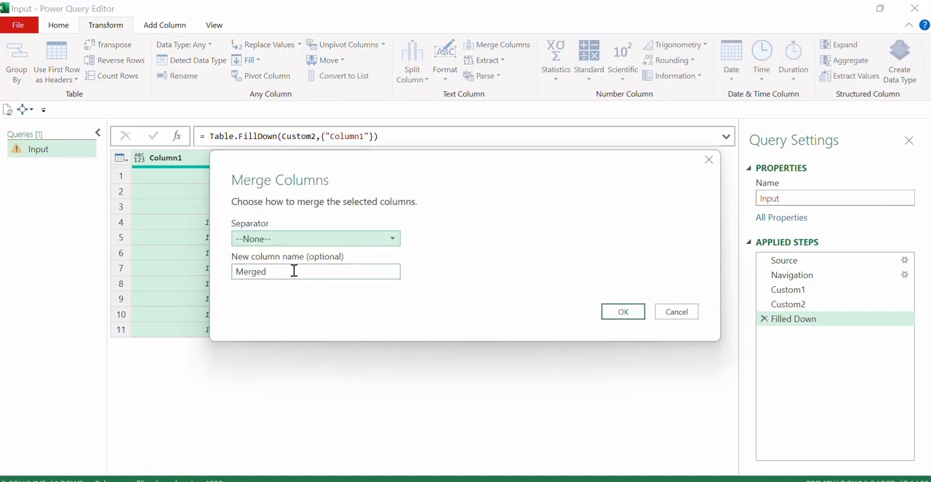
click(309, 243)
click(276, 355)
click(290, 259)
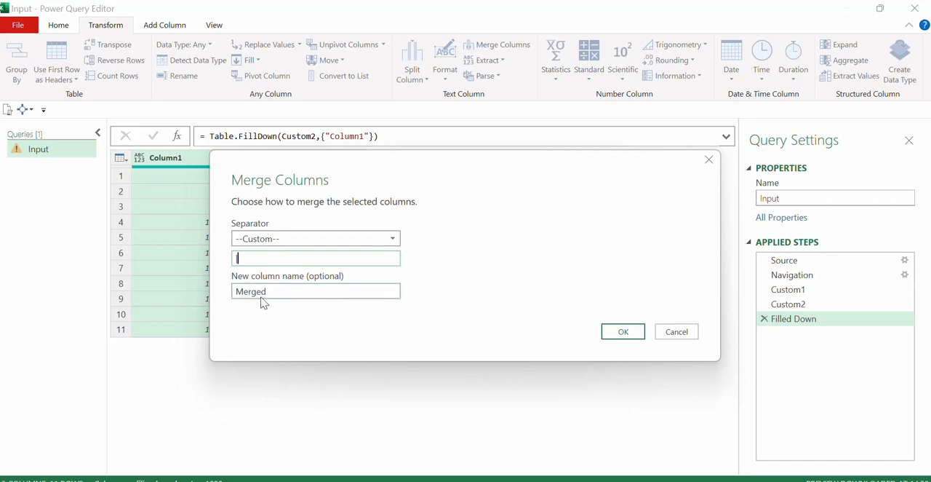
click(620, 334)
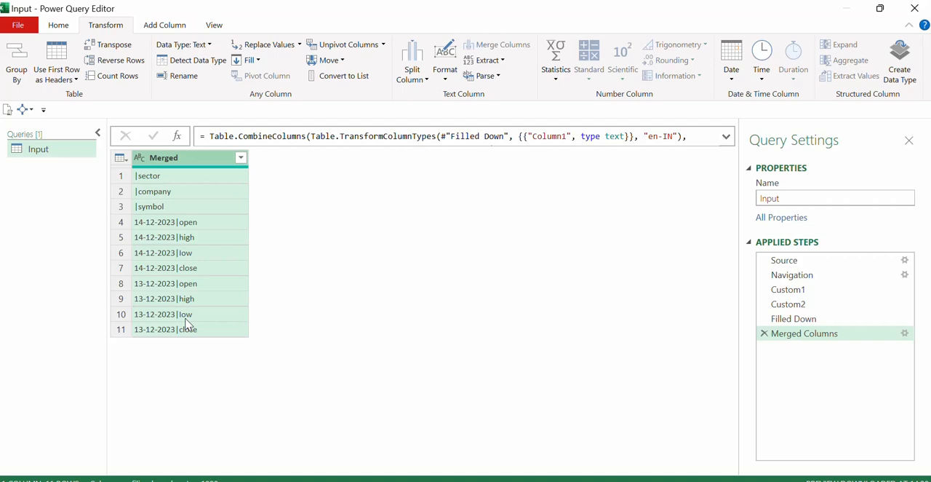
Return to the Custom1 step and preview both split tables, enlarging the preview area for the data rows.
click(791, 289)
click(166, 174)
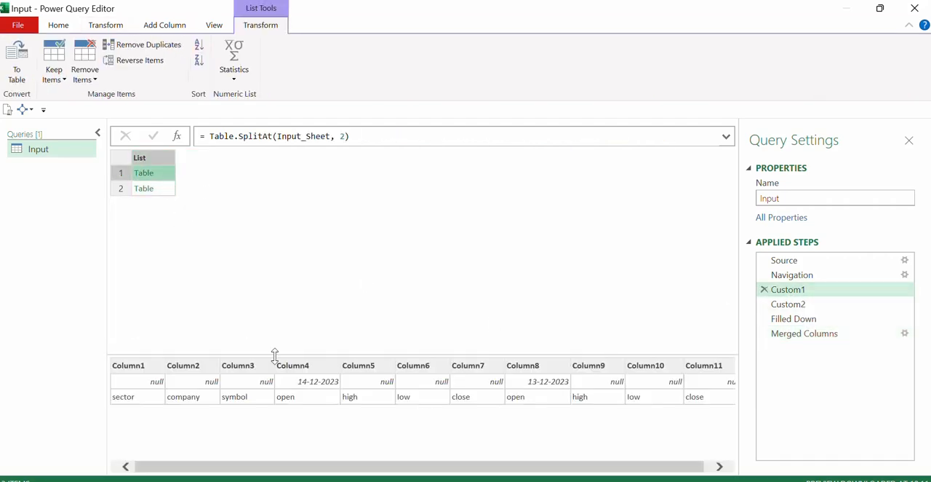
click(167, 191)
drag(304, 355, 304, 275)
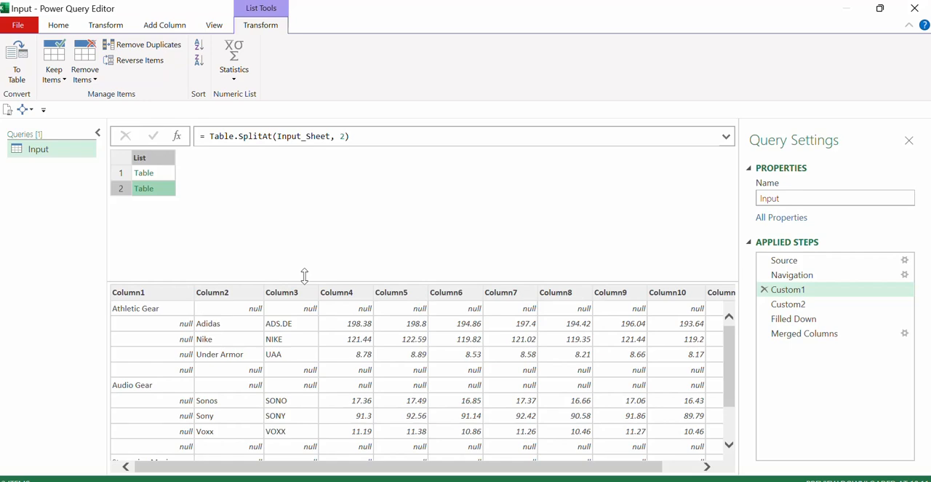
Add a custom step after Merged Columns that retrieves the second split table with the formula = Custom1{1}.
click(838, 333)
click(178, 136)
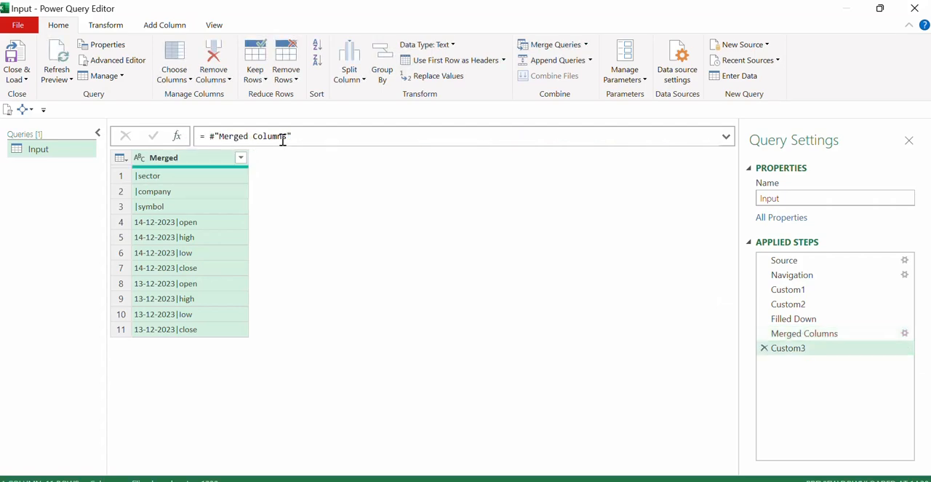
drag(291, 136, 209, 137)
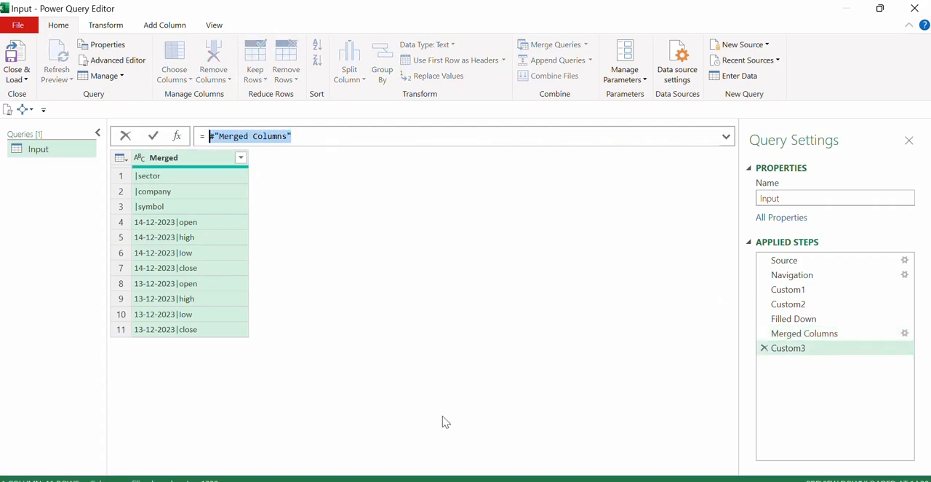
text(Cust)
key(Tab)
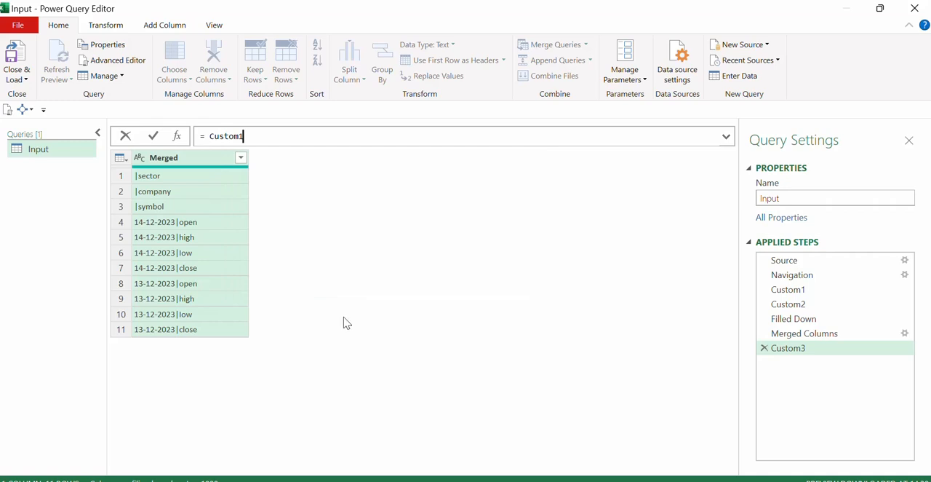
text(()
text(1)
key(Return)
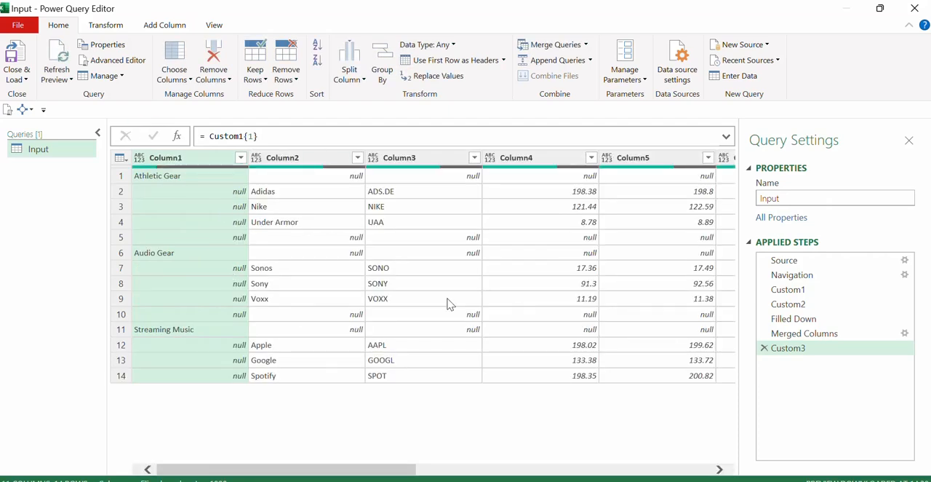
Compare Column1 to Column3 of the data table with the first three header names in the Merged Columns step.
drag(411, 471, 288, 480)
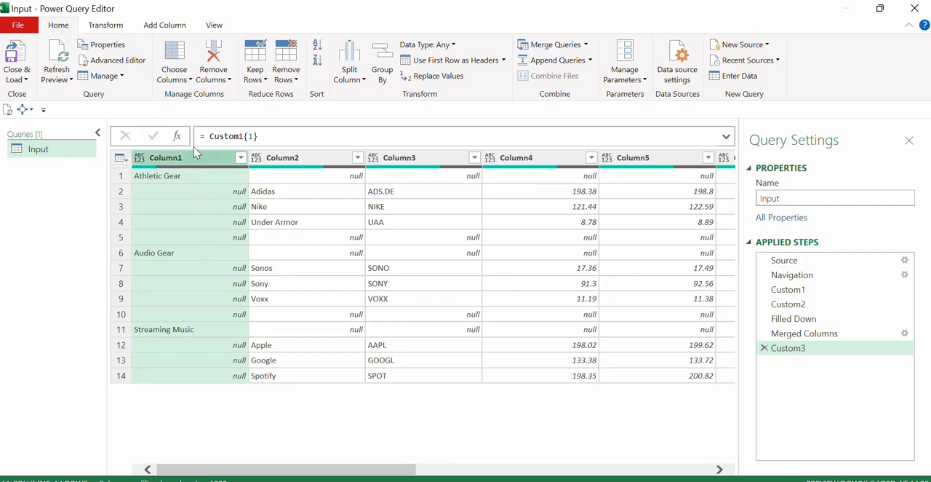
click(289, 160)
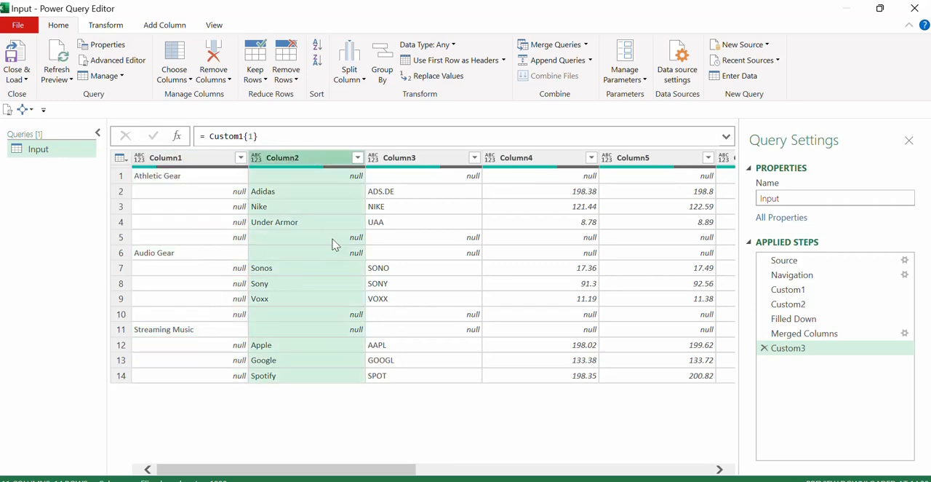
click(437, 157)
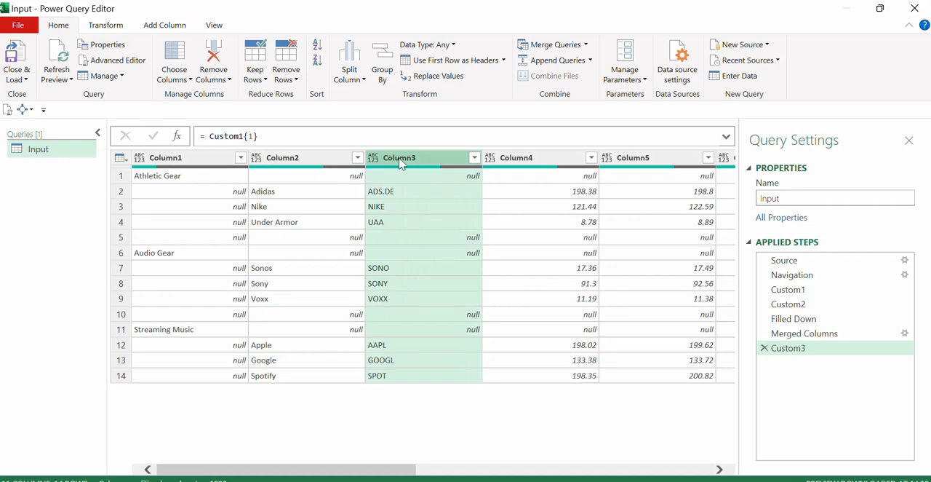
click(216, 160)
click(313, 160)
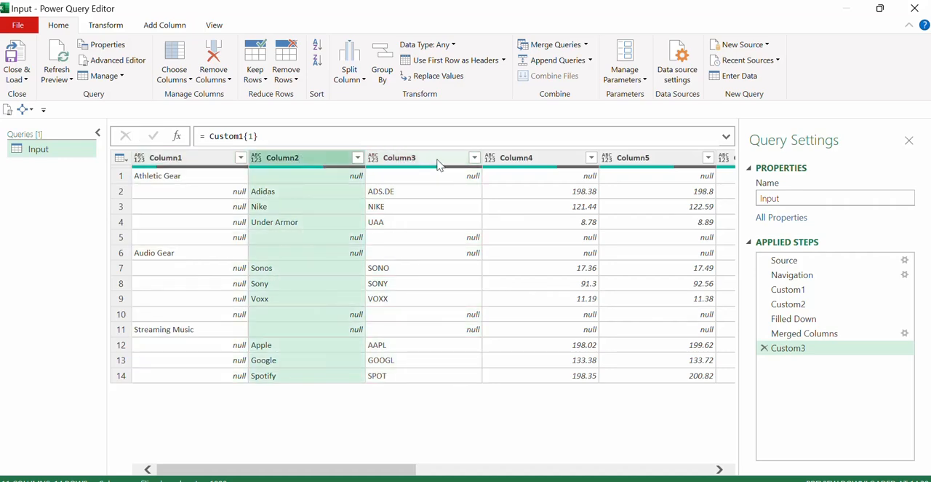
click(437, 160)
click(803, 335)
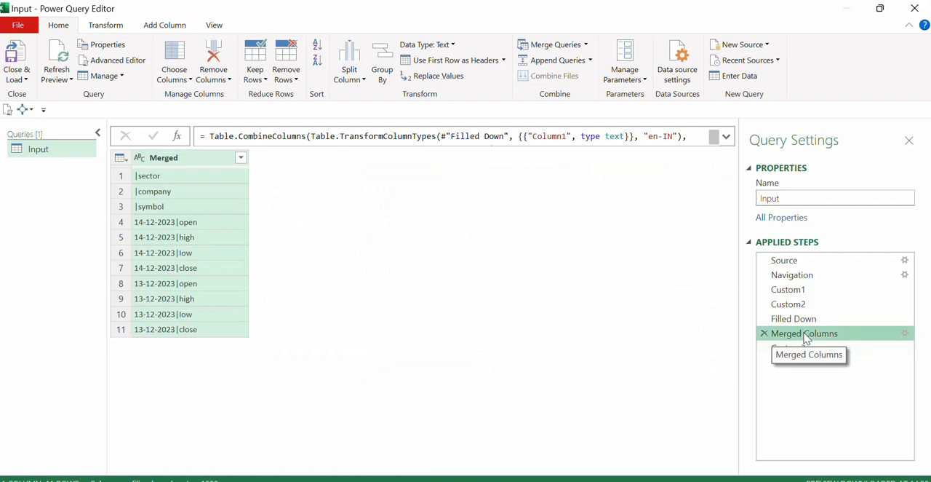
click(196, 182)
click(206, 195)
click(205, 212)
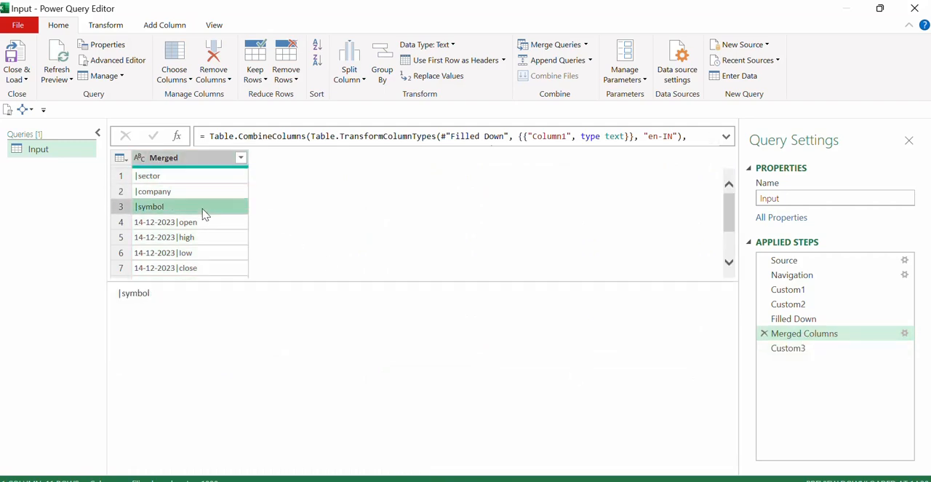
Match Column4 of the Custom3 step against the fourth header name in the Merged Columns step.
click(831, 351)
click(559, 177)
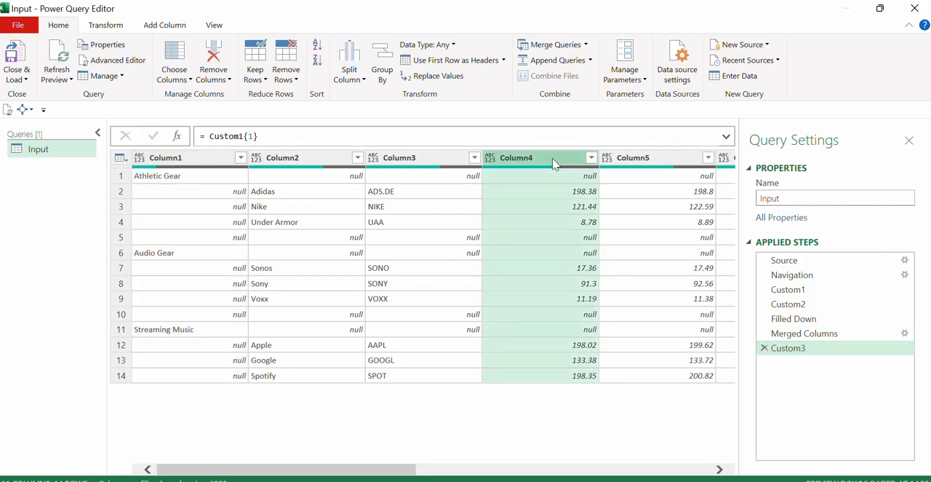
click(803, 334)
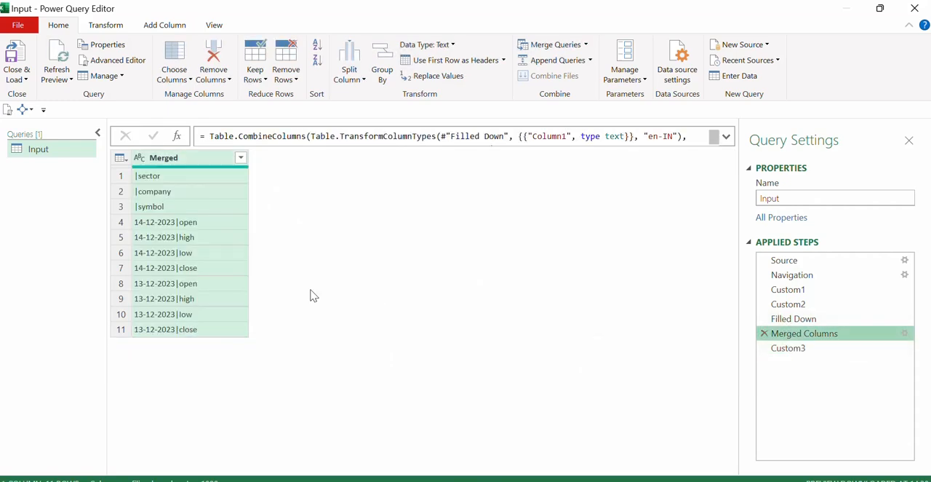
click(188, 221)
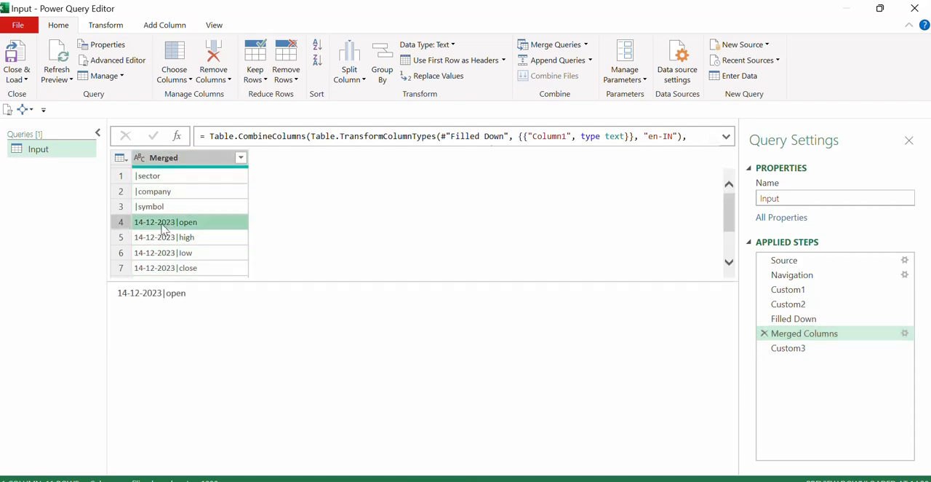
In the Custom3 step's table, fill the sector names in Column1 down over the empty cells.
click(827, 352)
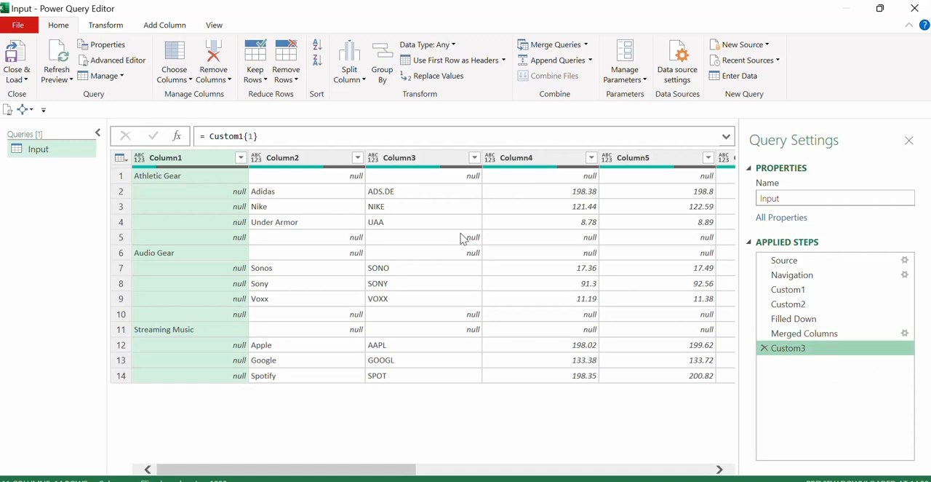
right_click(201, 160)
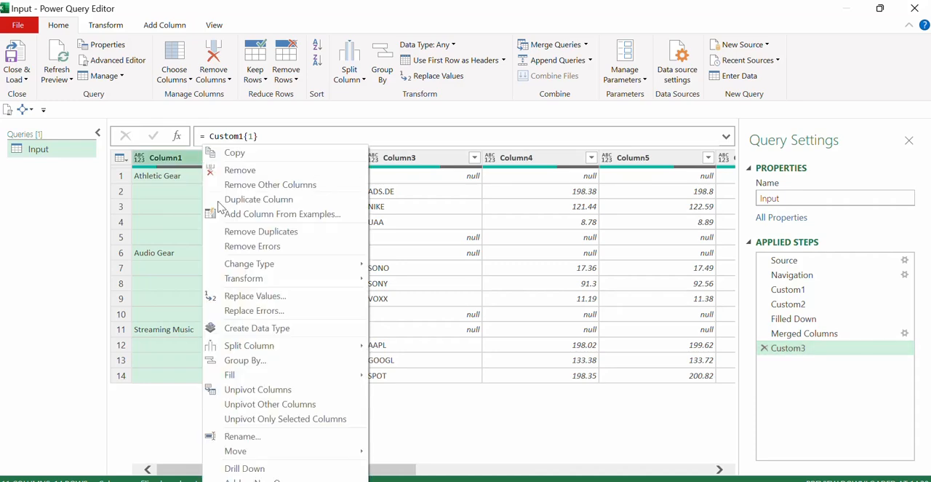
mouse_move(263, 376)
click(398, 376)
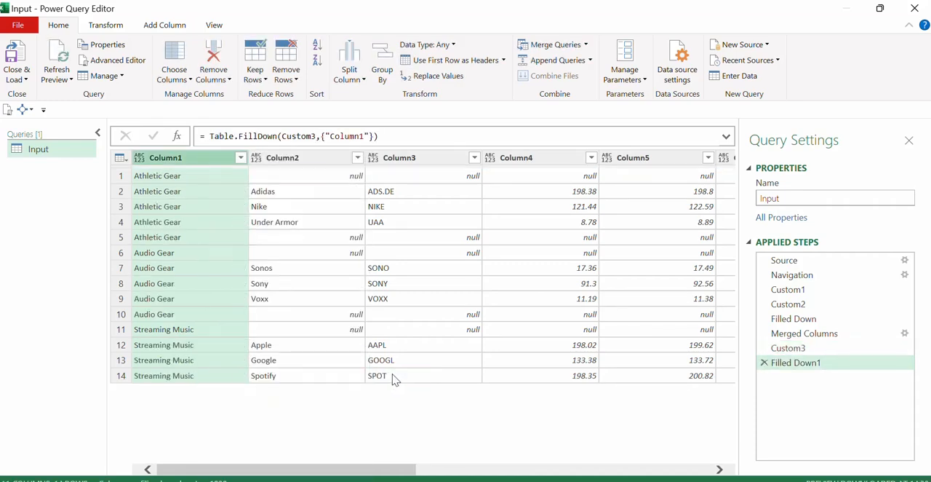
Filter Column2 with Remove Empty so that rows without a company name are dropped.
click(299, 159)
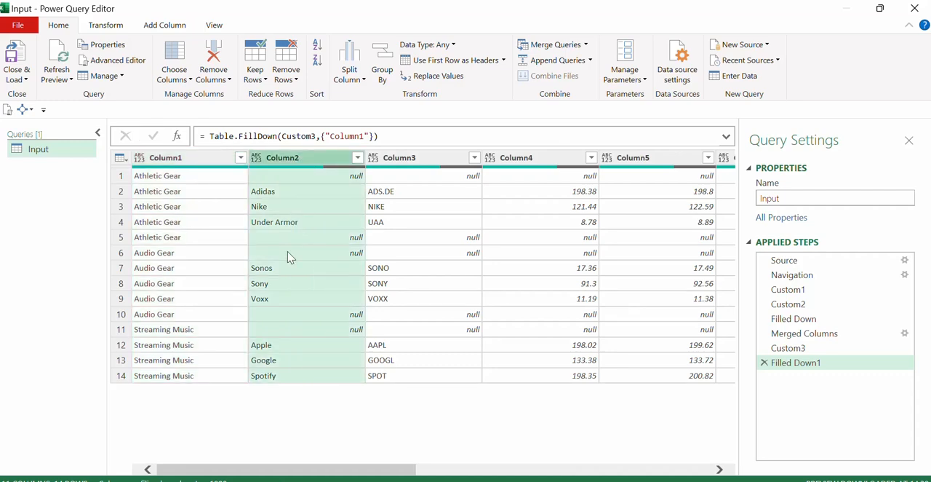
right_click(309, 166)
key(Escape)
click(357, 158)
click(160, 250)
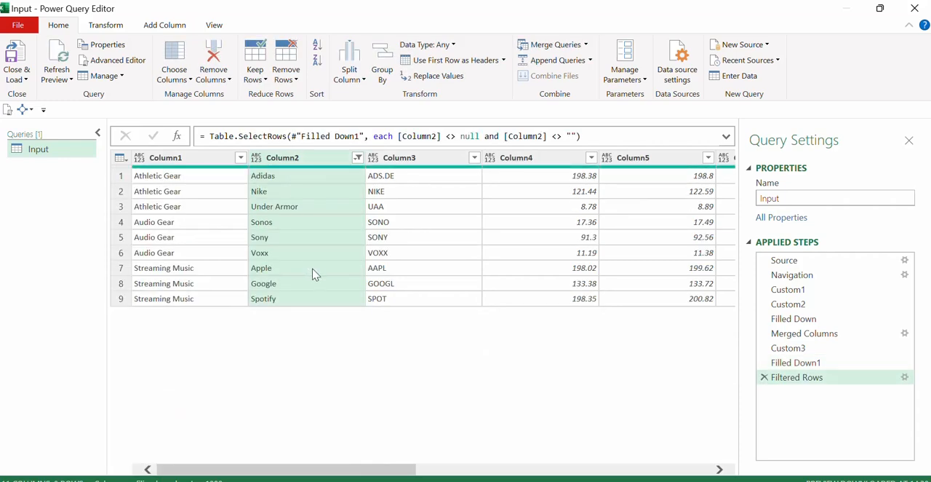
Rename Column1 of the filtered table as symbol.
mouse_move(356, 471)
mouse_down()
mouse_move(582, 474)
mouse_move(356, 473)
mouse_up()
click(210, 158)
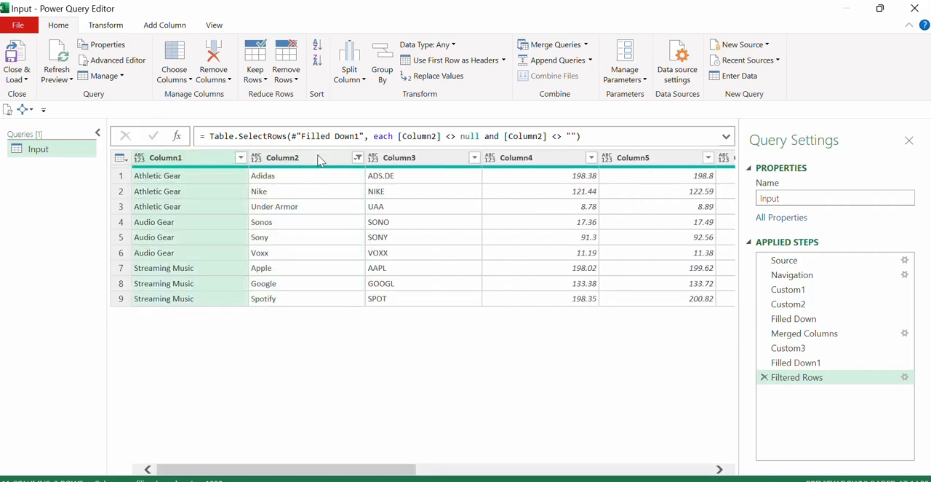
click(318, 158)
click(431, 160)
click(216, 160)
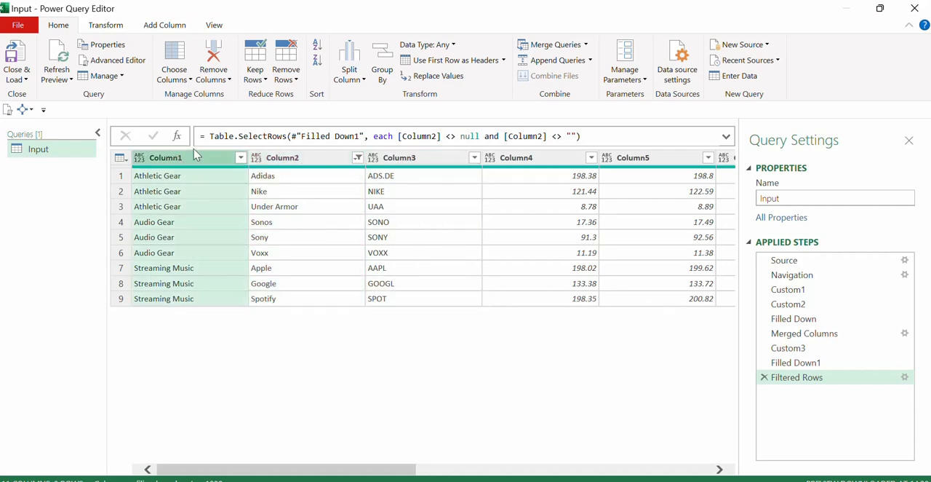
double_click(178, 161)
text(s)
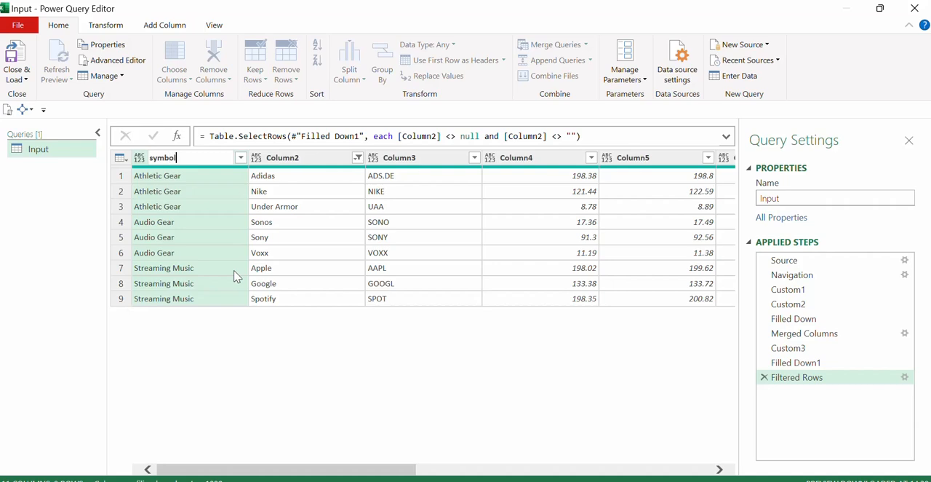
text(ymbol)
key(Return)
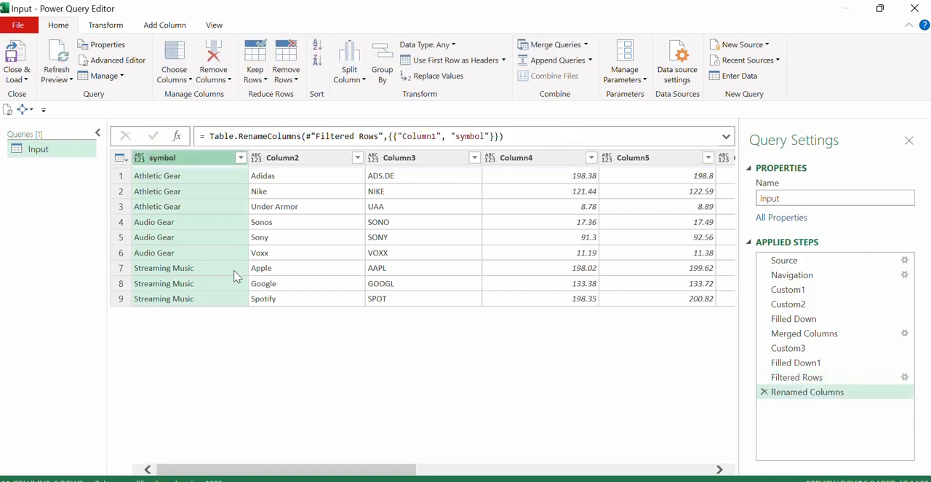
Rename the first two columns of the filtered table as sector and company.
double_click(172, 161)
text(sector)
key(Tab)
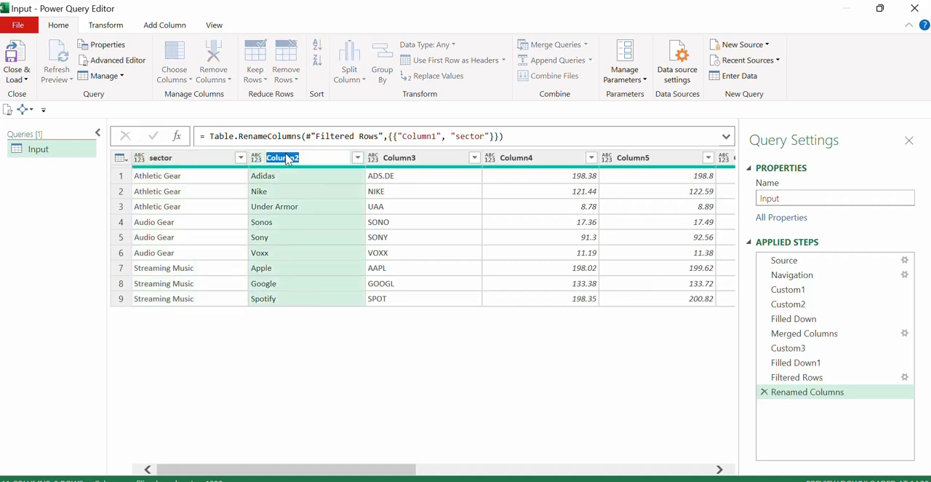
text(company)
key(Return)
Rename Column3 as symbol and leave Column4's name as it is.
click(409, 158)
double_click(408, 158)
text(symbol)
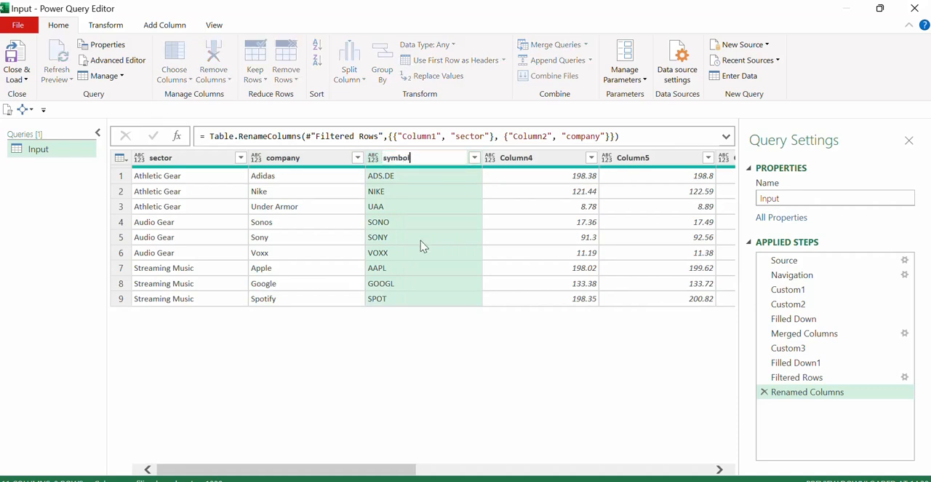
key(Return)
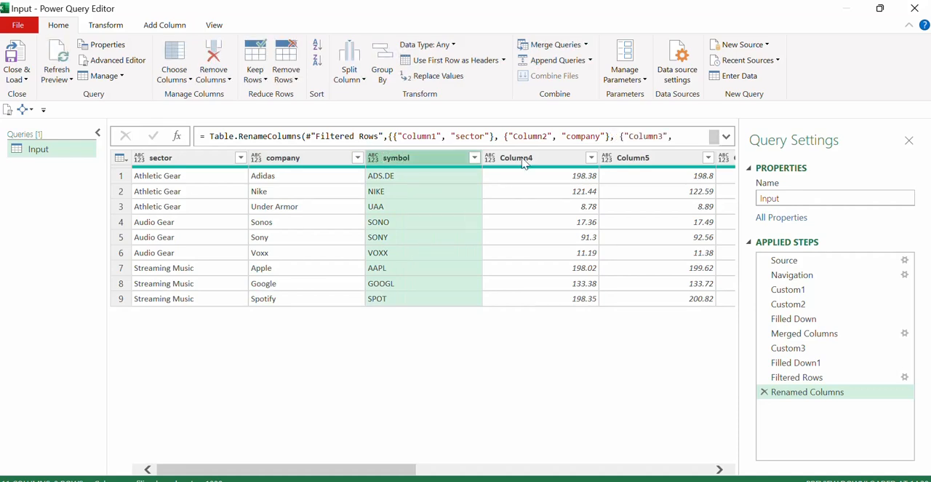
double_click(512, 158)
key(Escape)
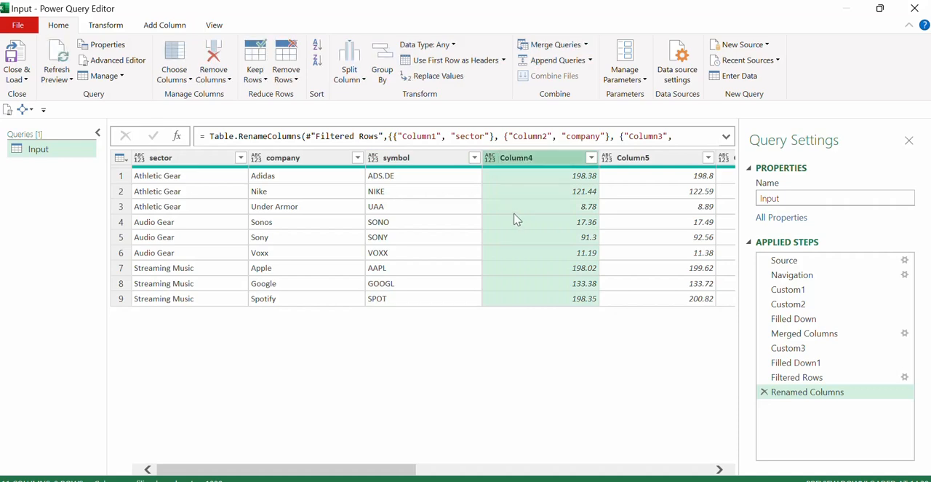
Expand the formula area, compare the rename formula with the header names in Merged Columns, and return to Renamed Columns.
click(725, 137)
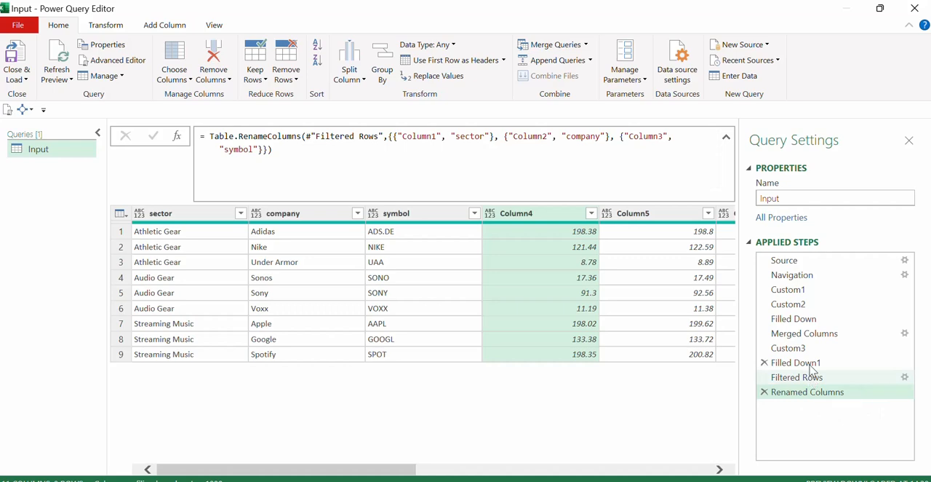
click(806, 334)
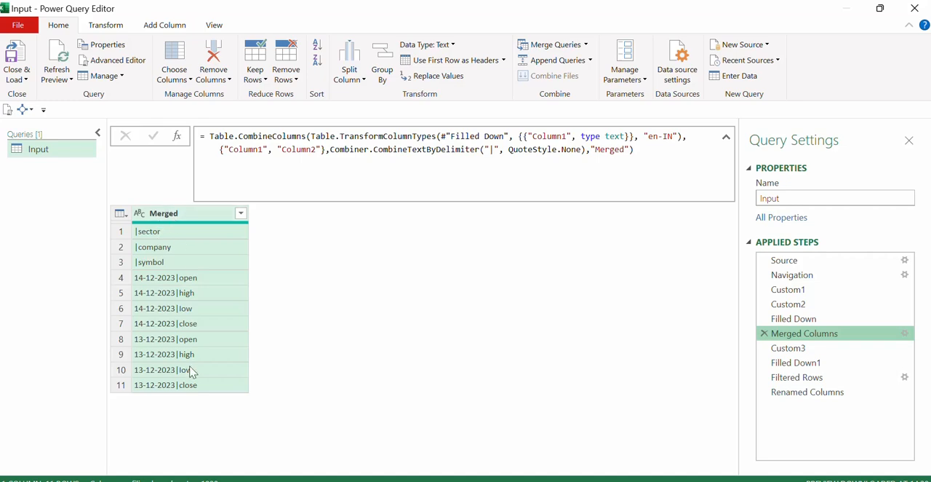
click(804, 392)
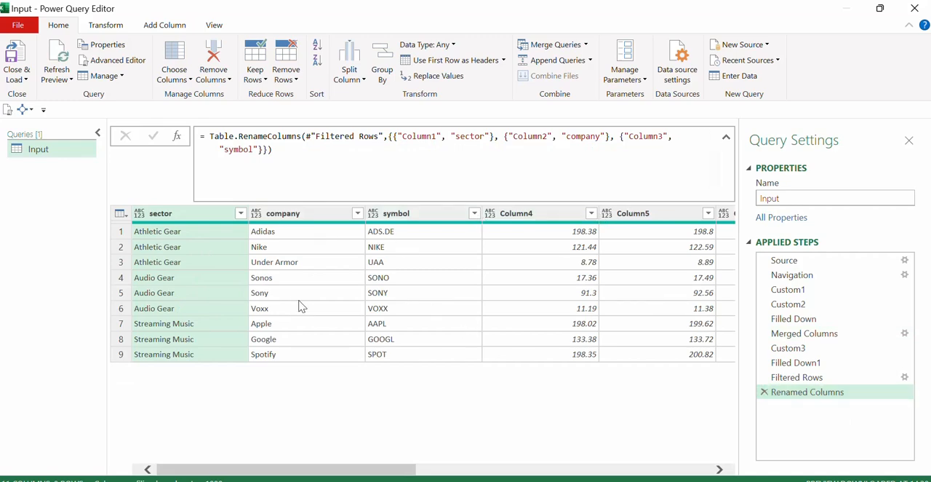
Examine the Table.RenameColumns formula, especially its nested list pairing each old column name with its new one.
click(209, 136)
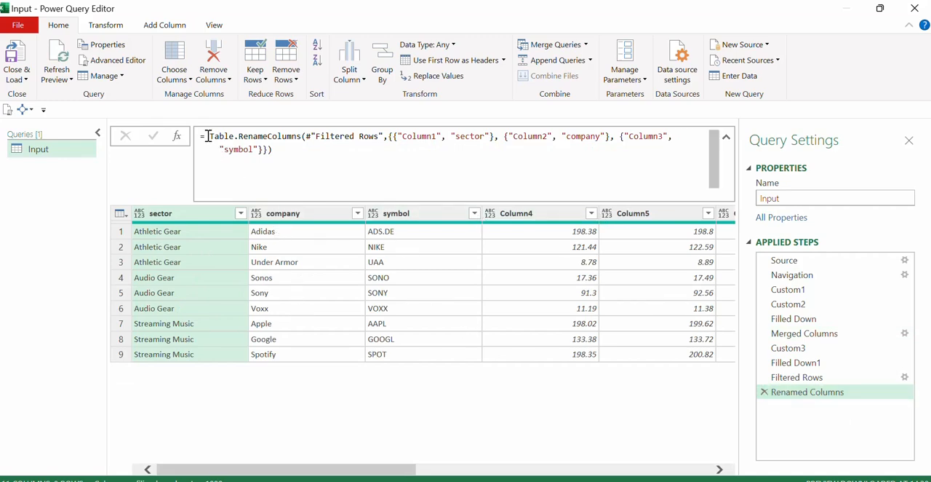
drag(208, 136, 301, 158)
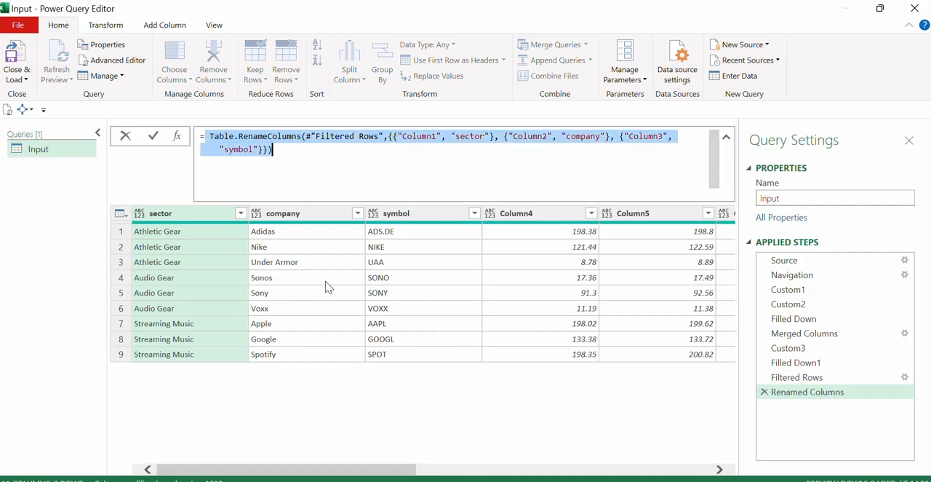
key(Escape)
drag(391, 138, 269, 150)
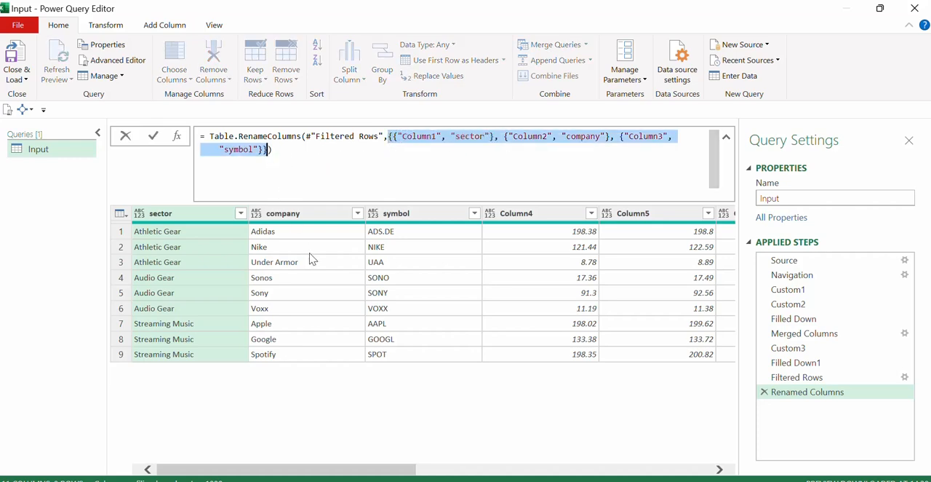
key(Escape)
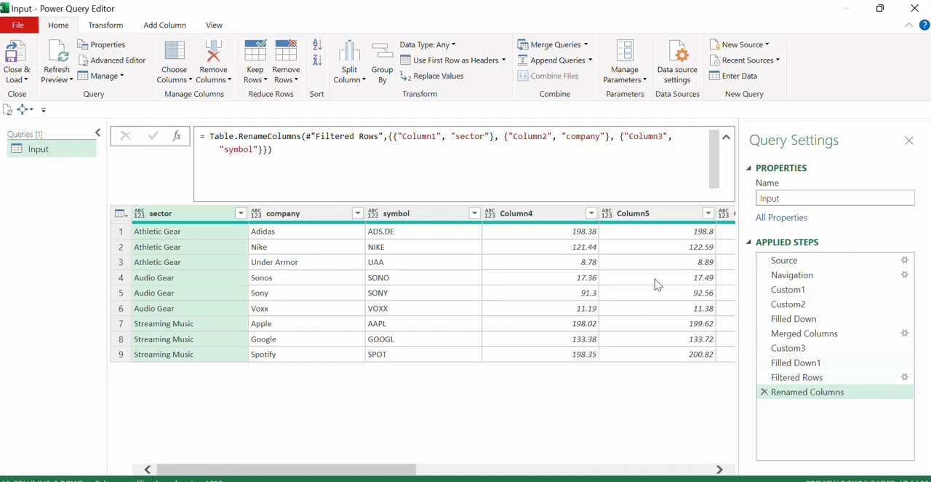
drag(403, 138, 437, 139)
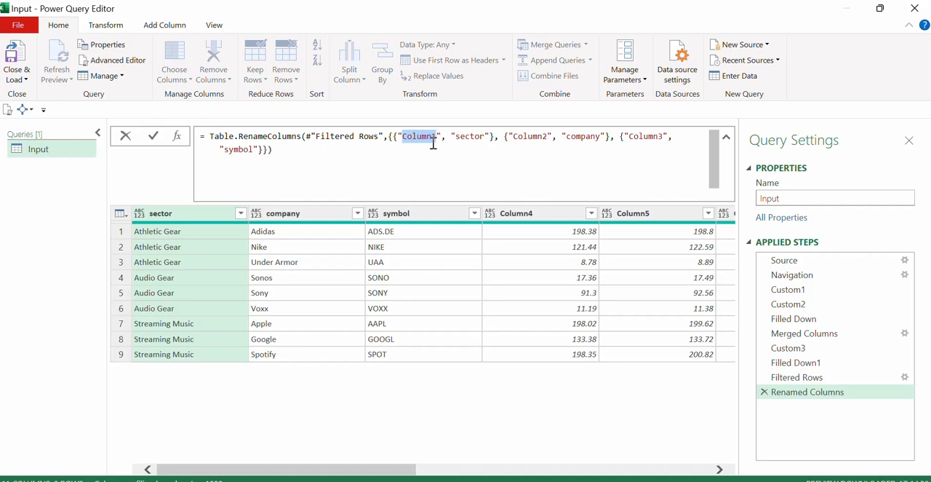
drag(393, 138, 494, 137)
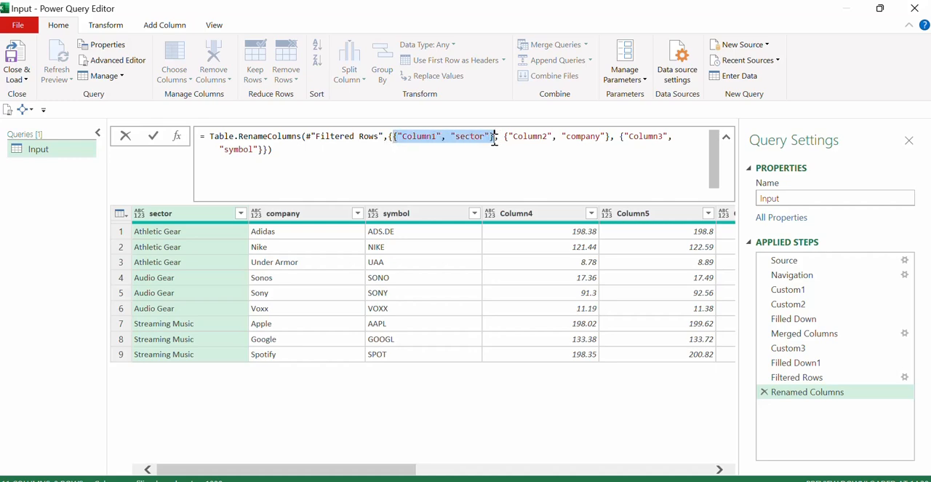
Examine how the inner lists of the rename formula pair Column1 with sector and Column2 with company.
click(414, 136)
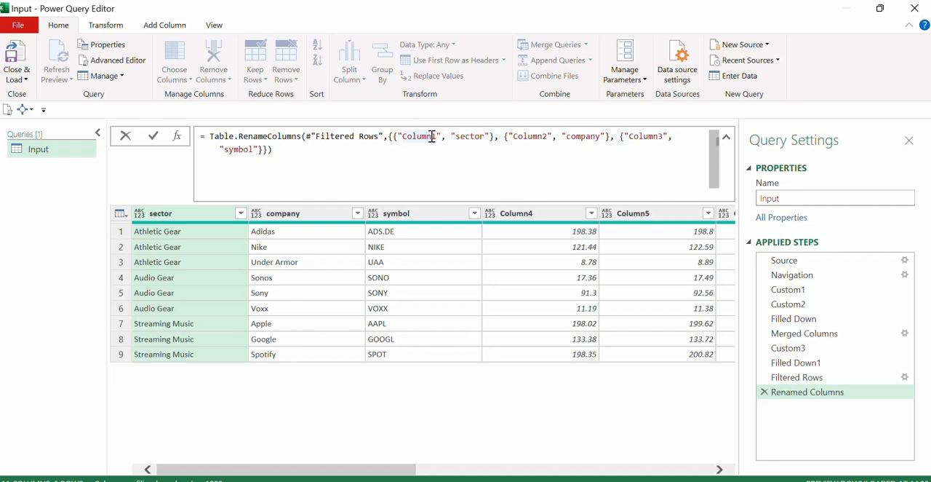
click(465, 139)
click(390, 137)
drag(390, 137, 267, 151)
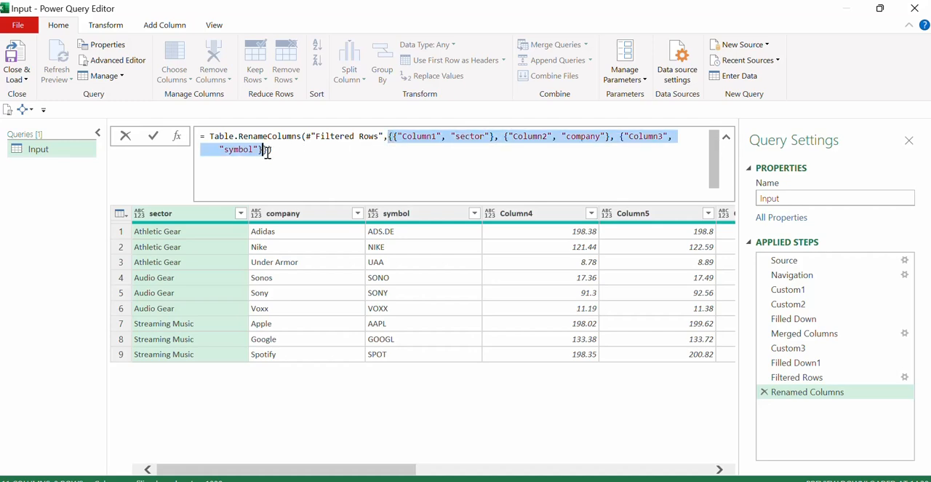
click(393, 136)
drag(394, 137, 493, 138)
click(422, 138)
double_click(422, 137)
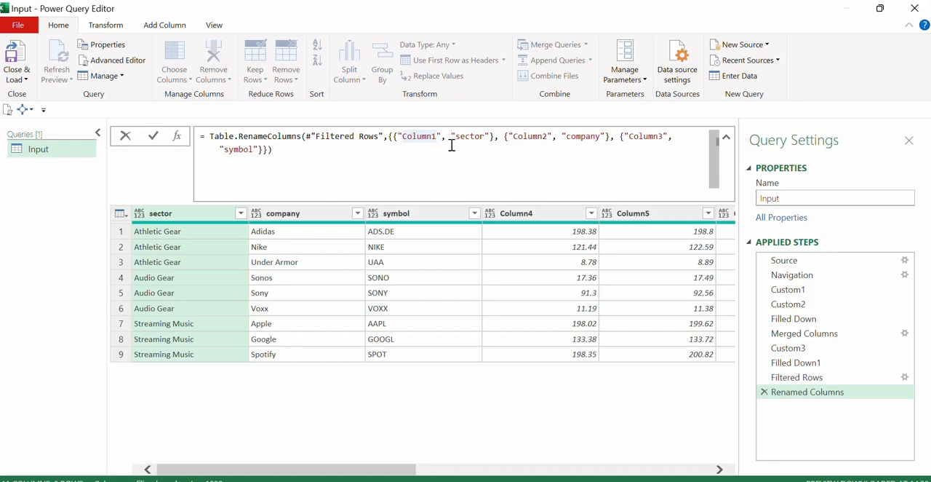
drag(451, 138, 611, 140)
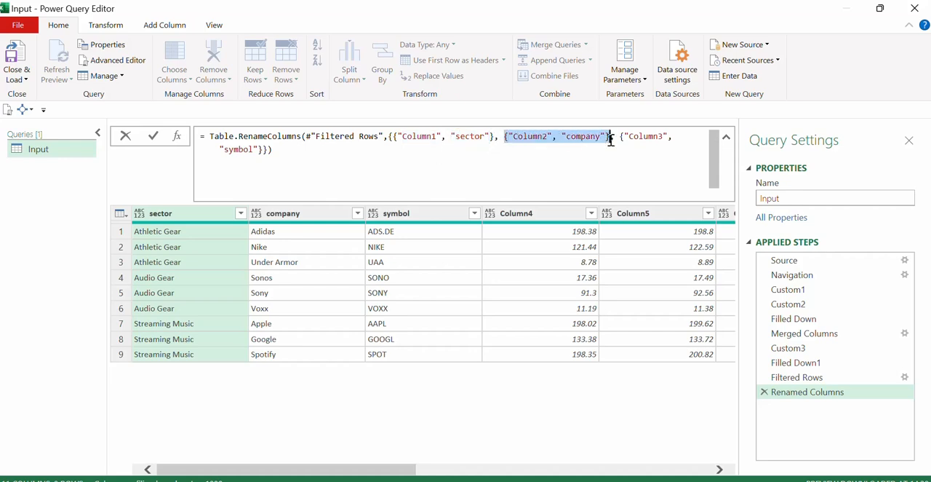
key(ctrl+End)
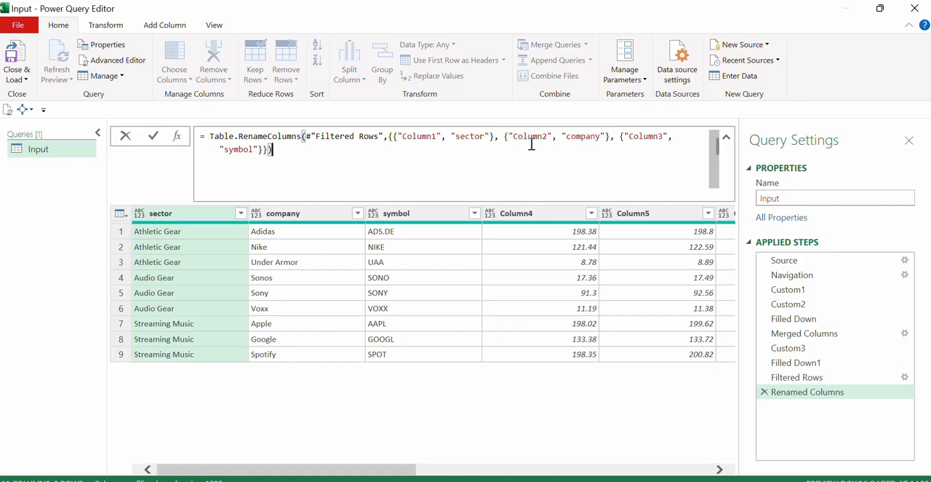
double_click(531, 138)
double_click(580, 137)
drag(564, 138, 610, 143)
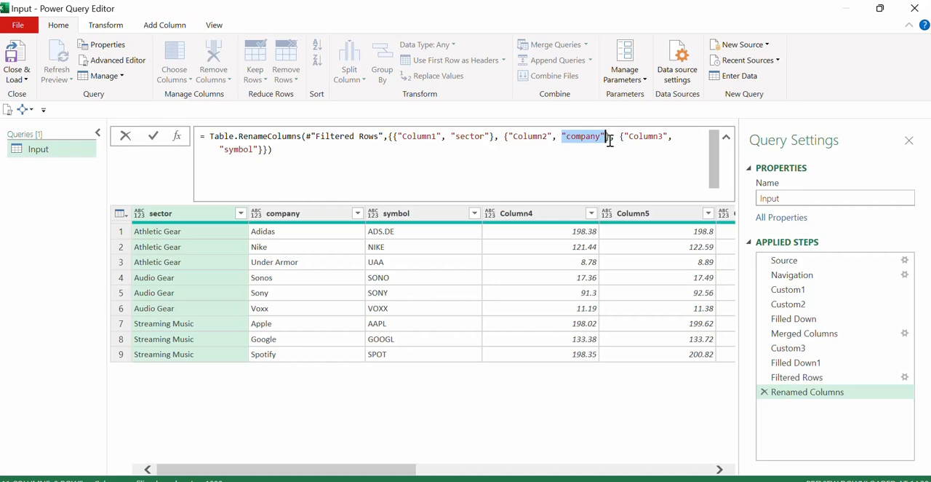
click(506, 272)
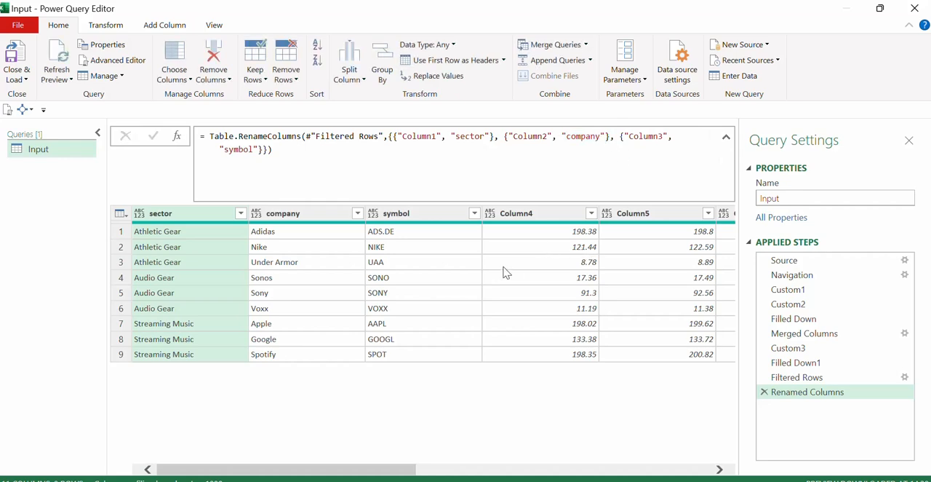
Check the Filtered Rows and Merged Columns steps, and add a custom step after Renamed Columns that references #"Filtered Rows".
click(797, 378)
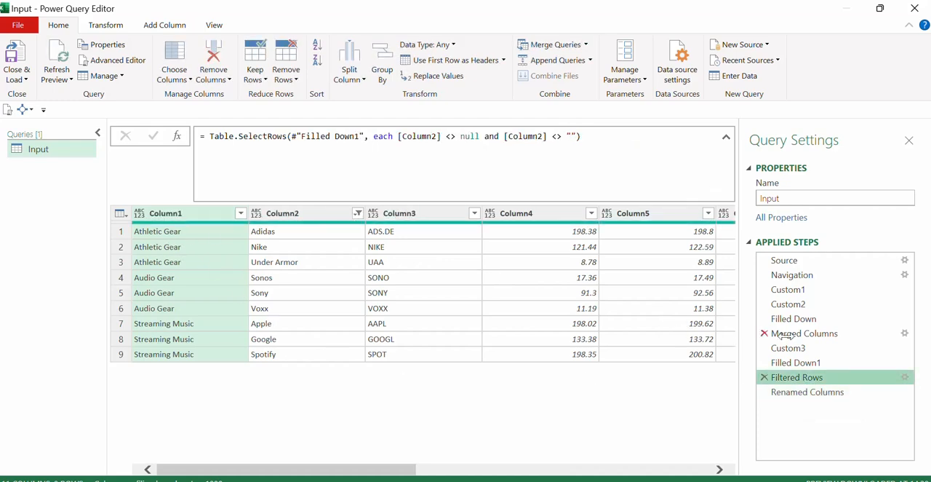
click(811, 334)
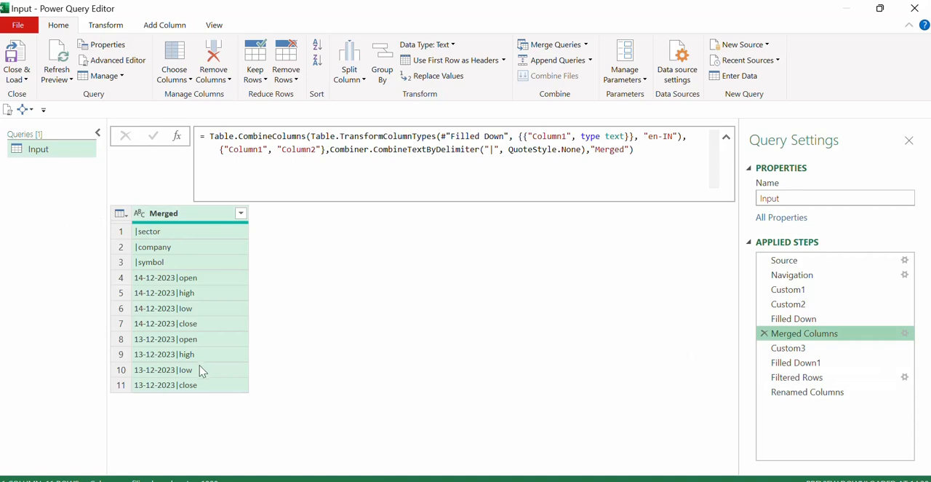
click(804, 397)
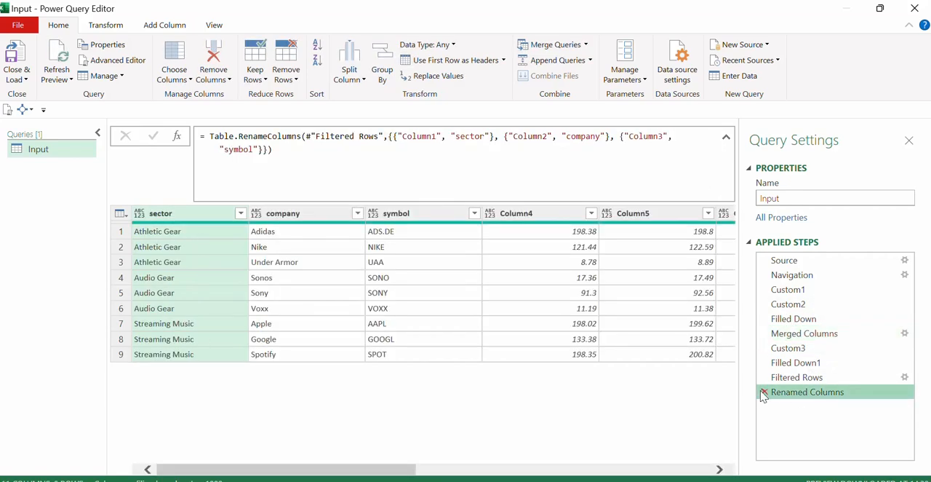
click(177, 136)
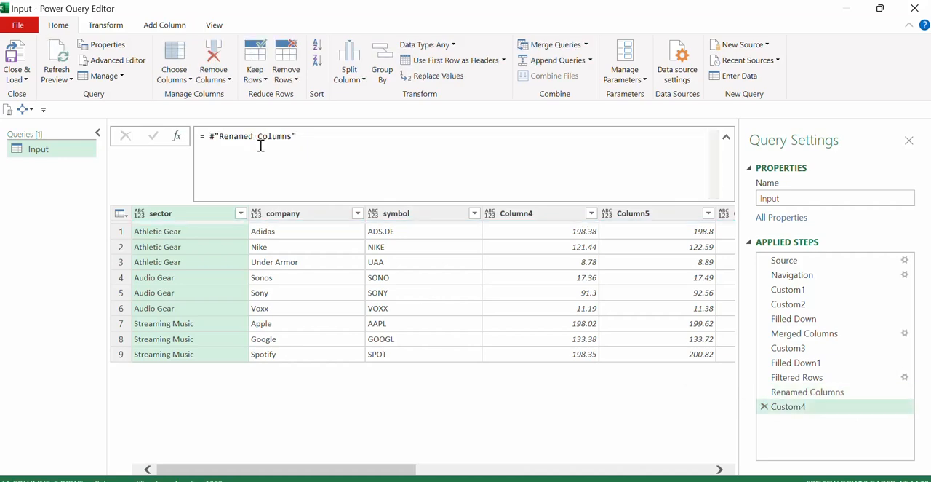
drag(308, 138, 211, 134)
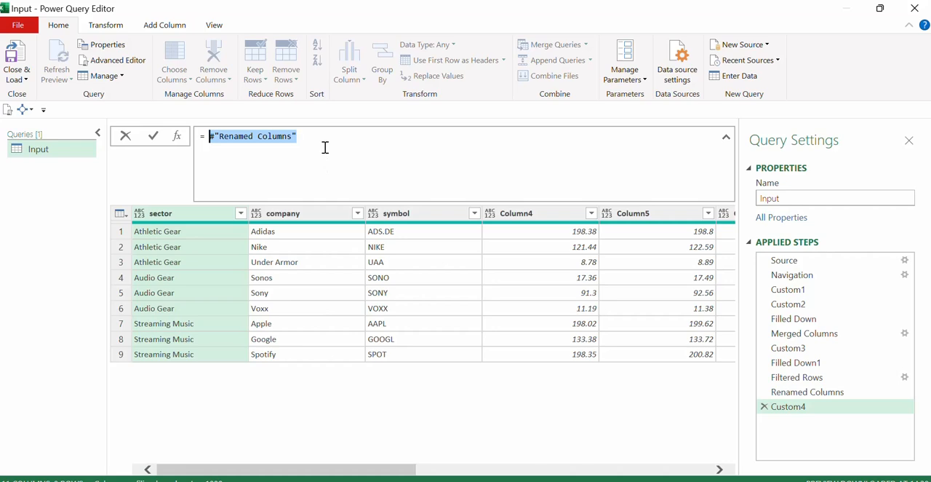
text(#fil)
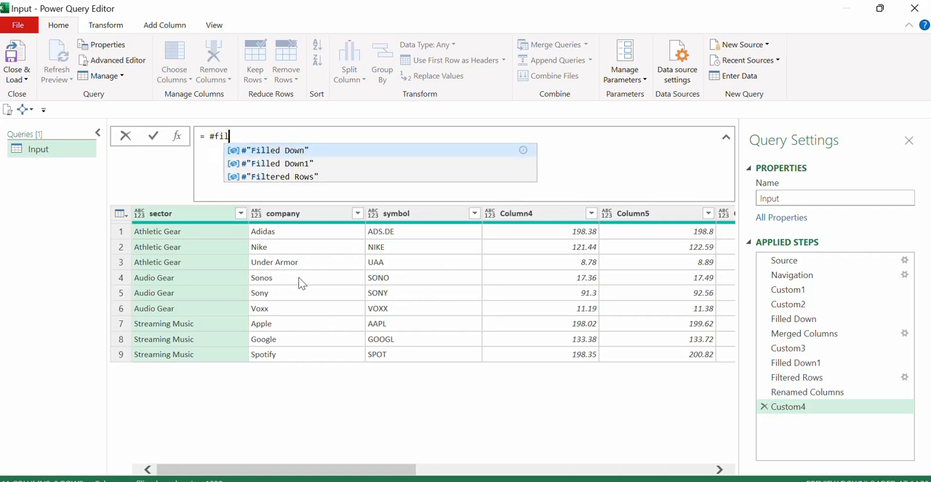
key(Down)
key(Down)
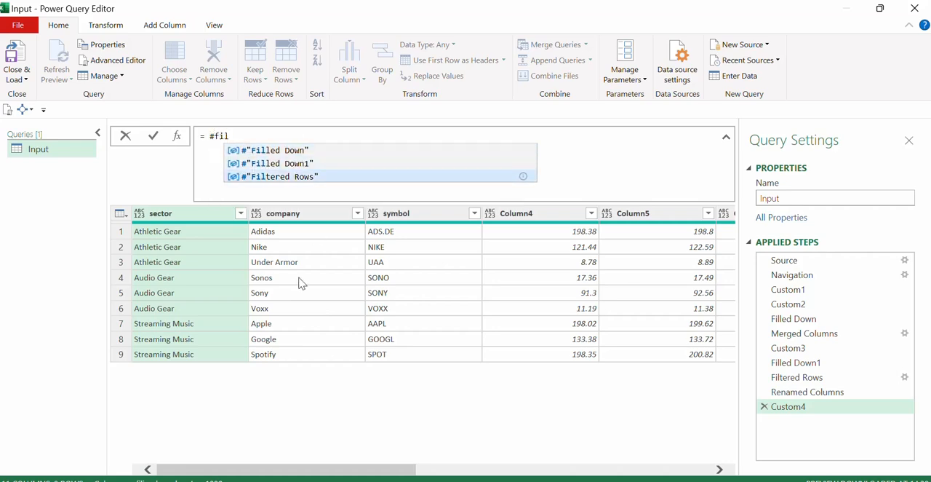
key(Tab)
key(Return)
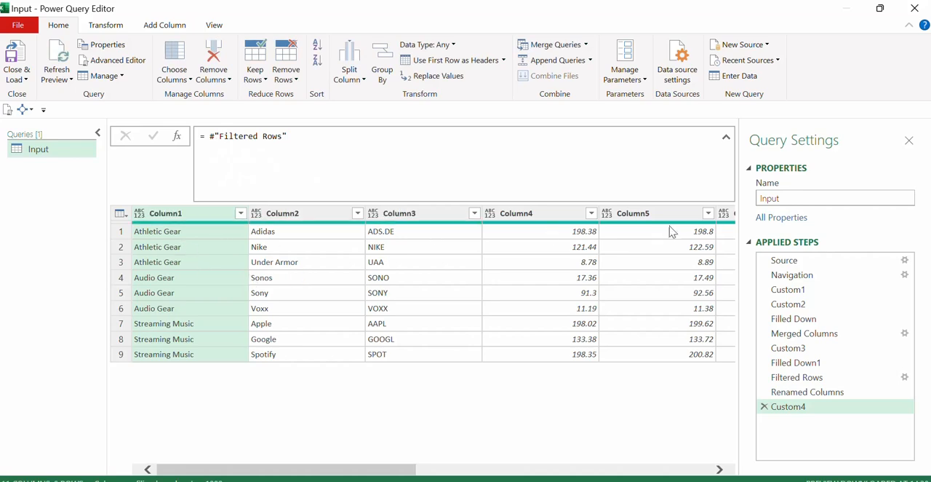
Wrap the Filtered Rows reference in Table.ColumnNames to return the table's column names as a list.
mouse_move(359, 470)
mouse_down()
mouse_move(680, 471)
mouse_move(359, 470)
mouse_up()
click(207, 136)
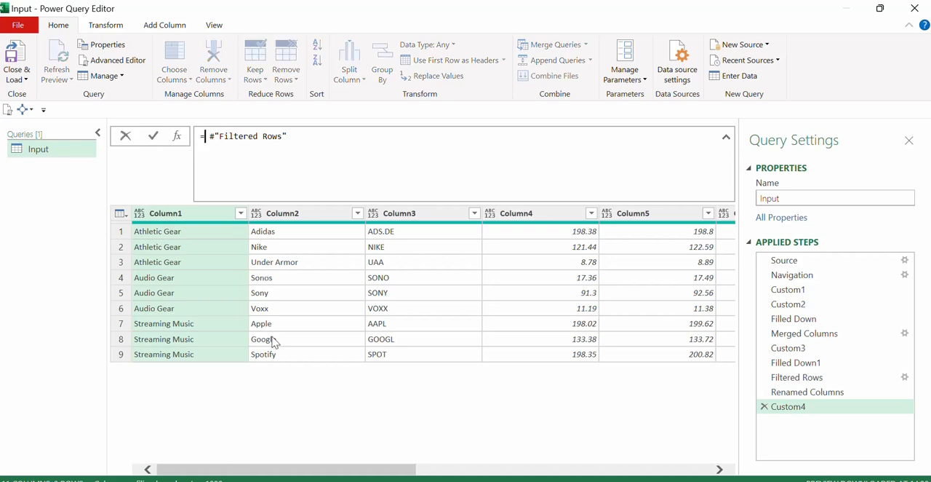
text(tableco)
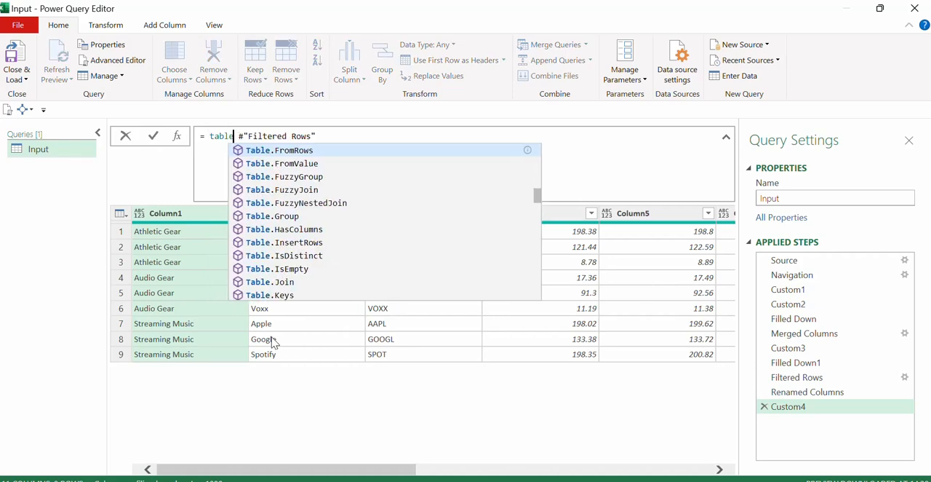
text(lu)
key(Down)
key(Down)
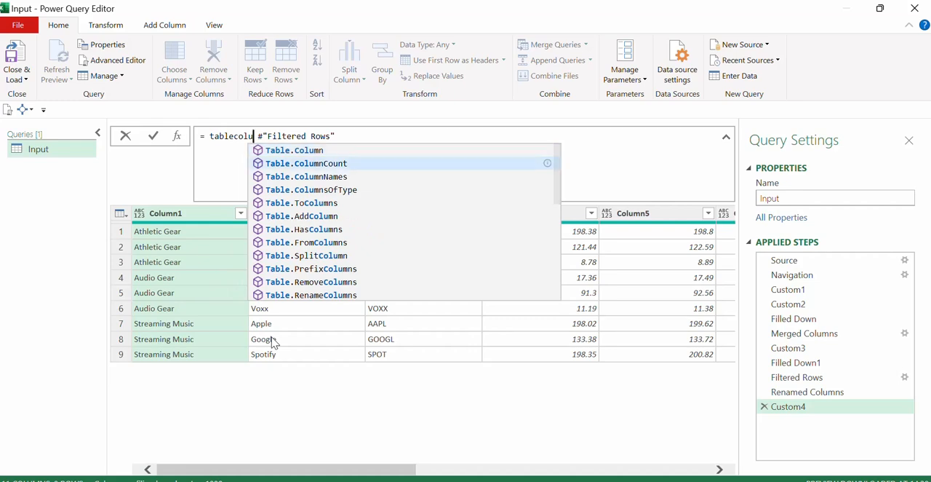
key(Tab)
key(BackSpace)
text(()
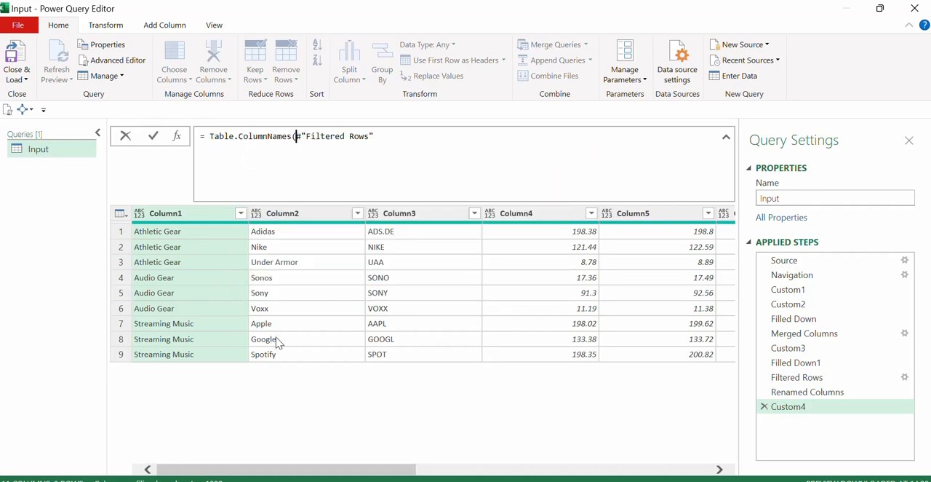
text())
key(Return)
drag(176, 214, 193, 213)
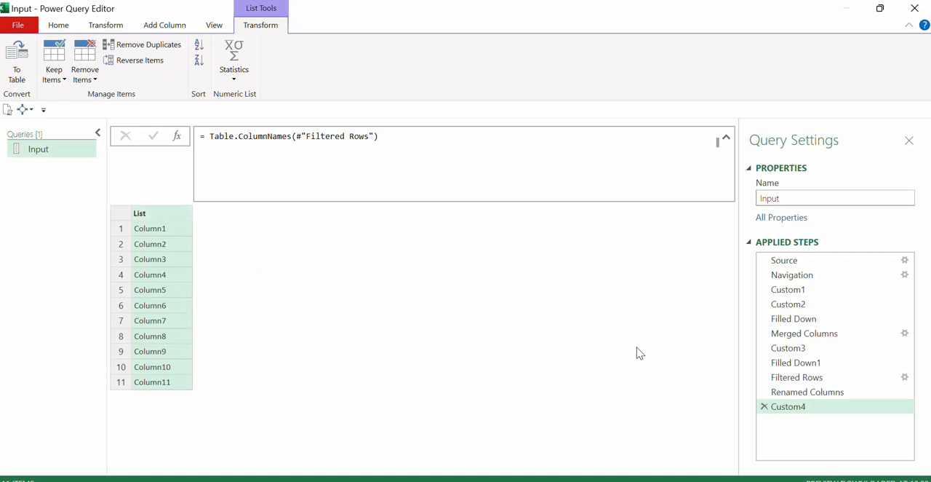
Check the Merged Columns step and add another custom step after Custom4 that references #"Merged Columns".
click(816, 338)
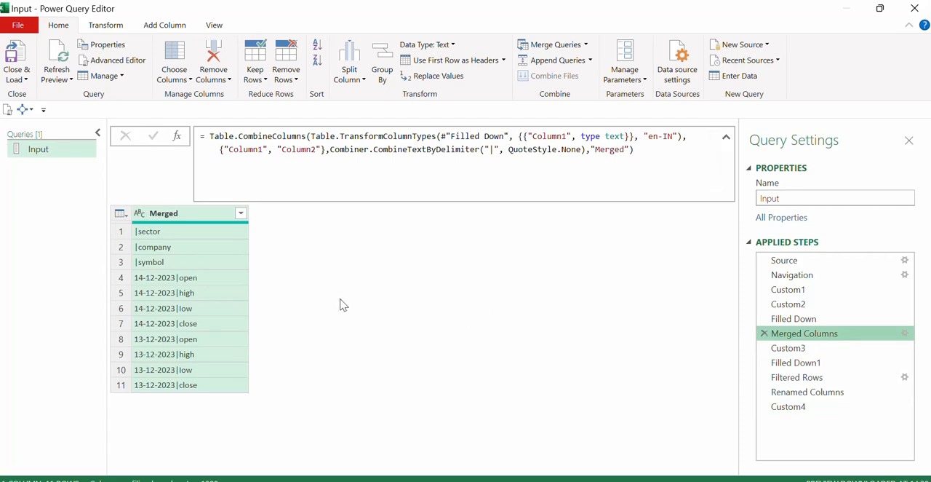
click(789, 406)
click(176, 135)
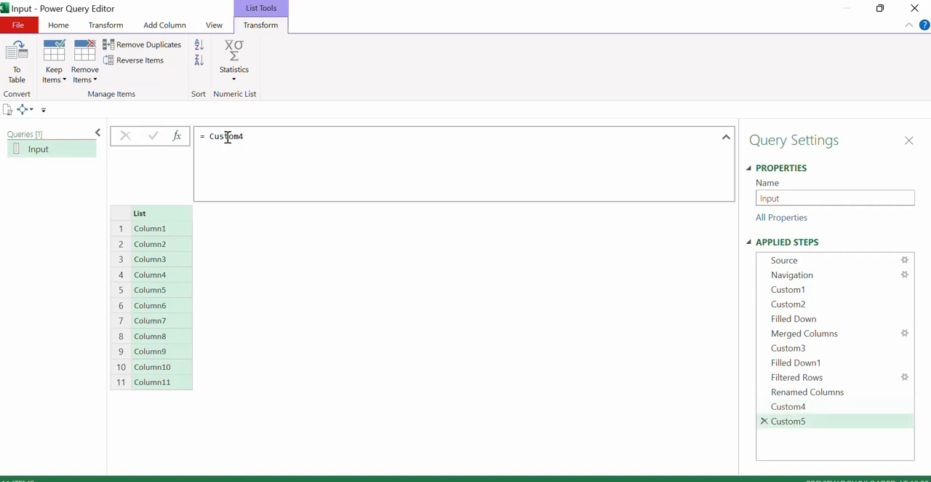
double_click(211, 136)
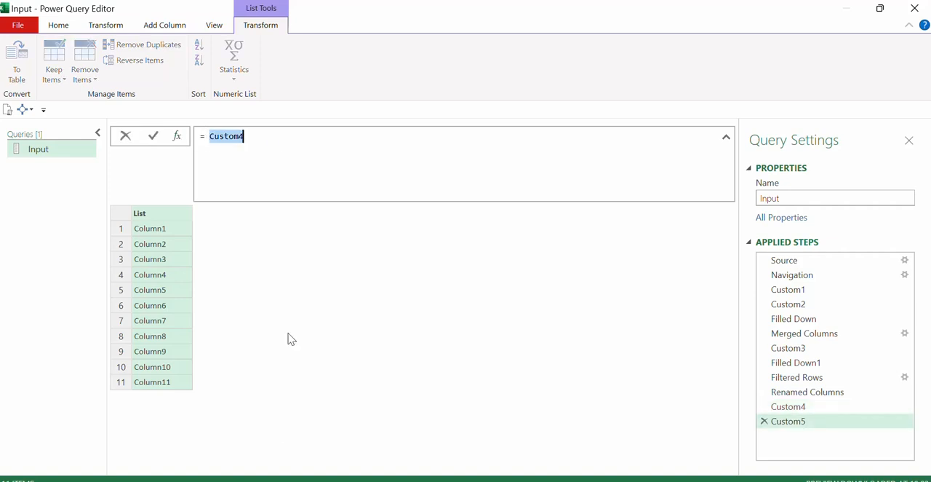
text(#me)
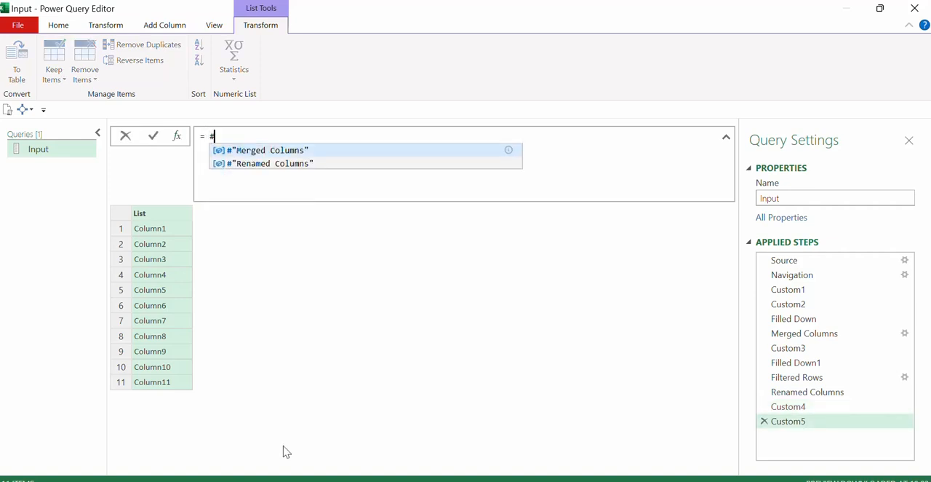
key(Tab)
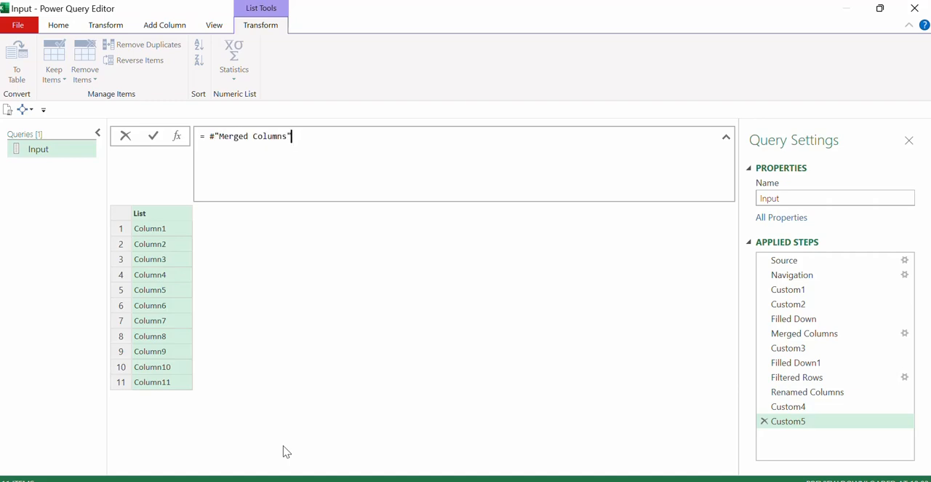
key(Return)
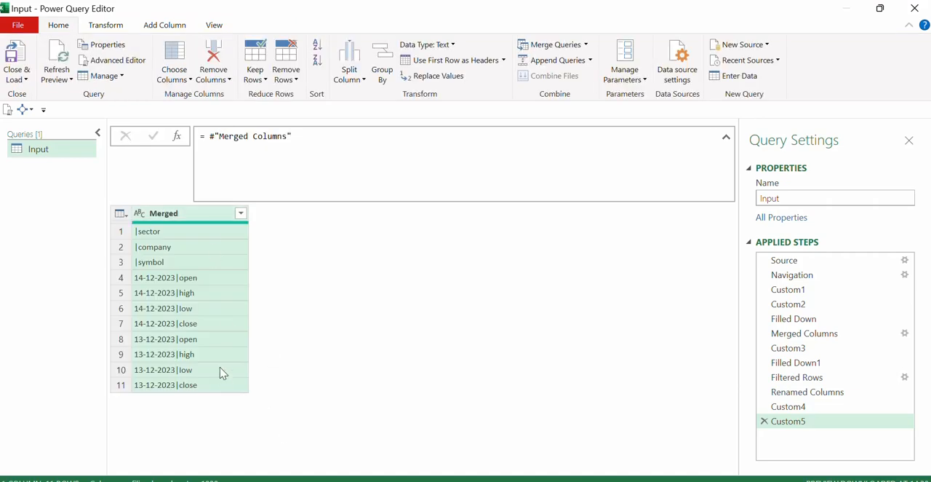
Append [Merged] to the Merged Columns reference to extract the new header names as a list, and widen the list column.
click(333, 152)
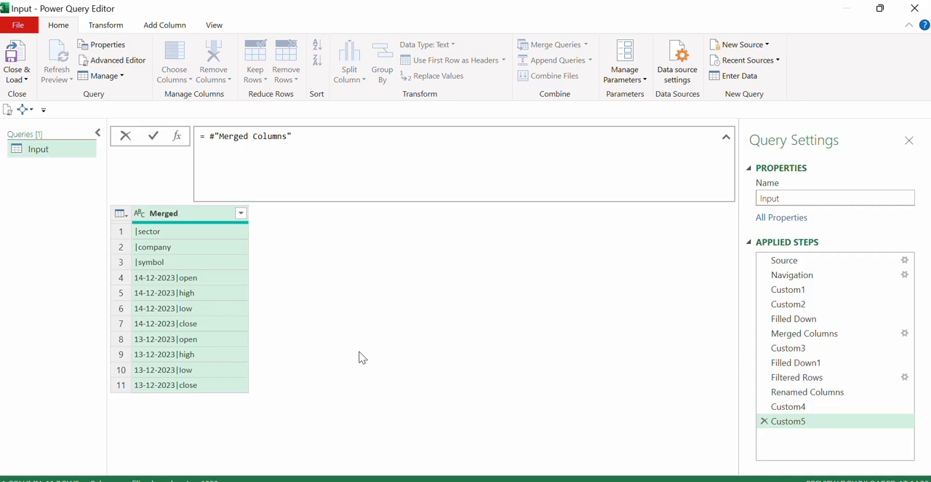
text(Merged)
key(BackSpace)
text(d)
key(Return)
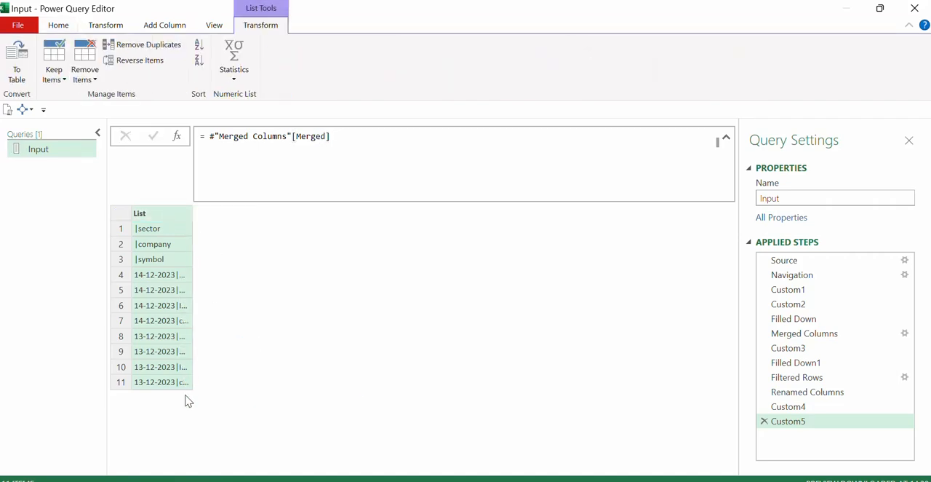
double_click(193, 212)
Review the old-name list in Custom4 and the complete nested list of name pairs in the Renamed Columns formula.
click(799, 409)
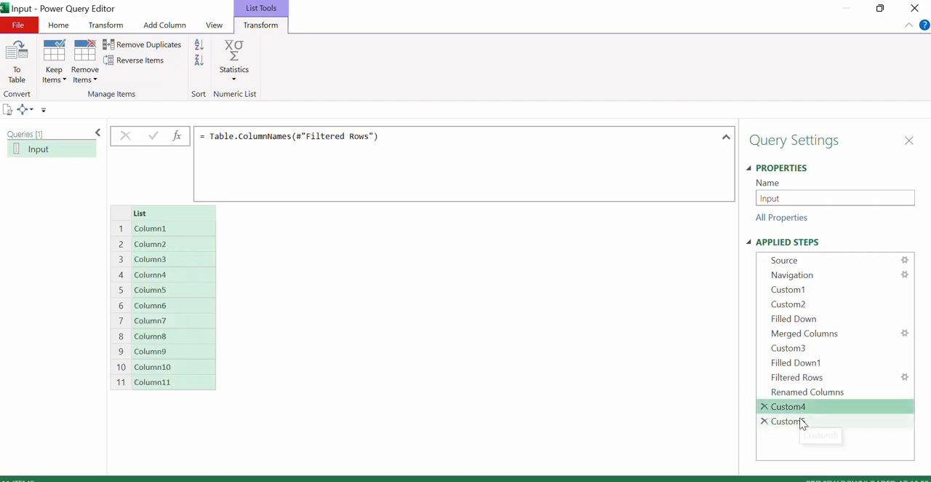
click(803, 393)
drag(209, 137, 336, 160)
click(393, 136)
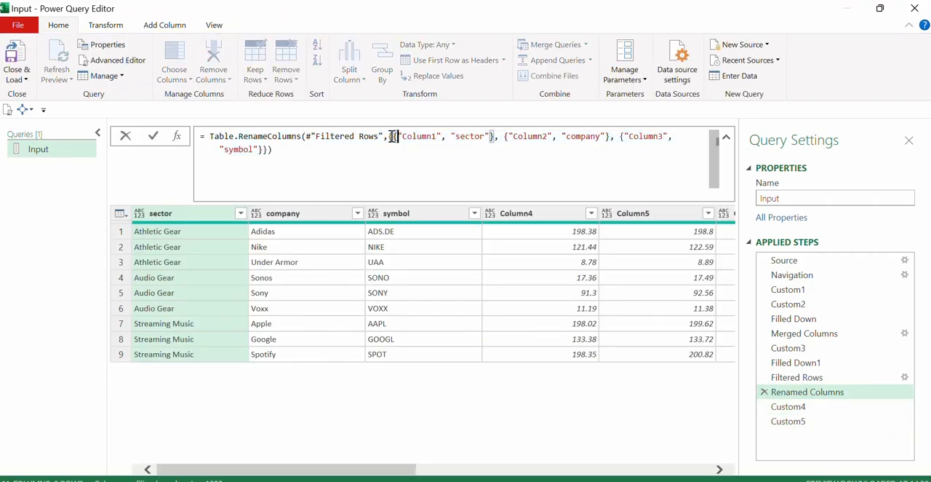
drag(390, 137, 259, 150)
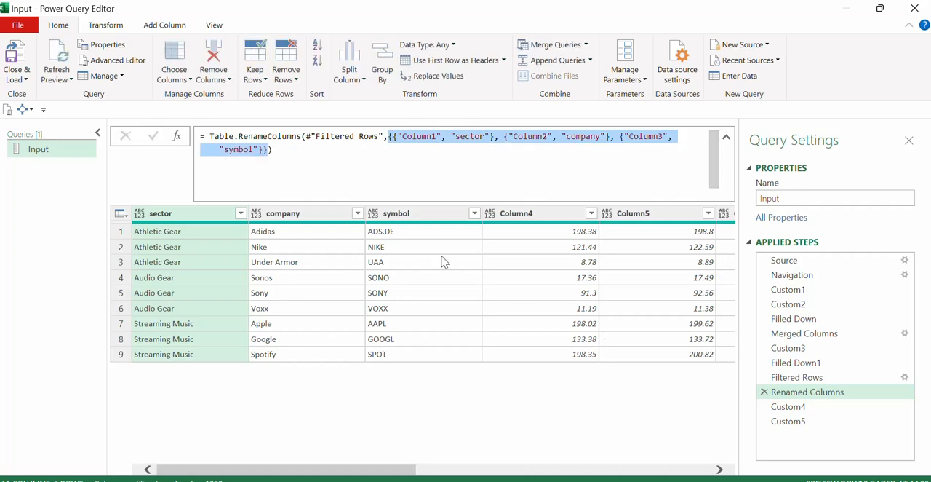
Compare the first and second items of the Custom4 and Custom5 lists, enlarging the list area above the item preview.
click(790, 407)
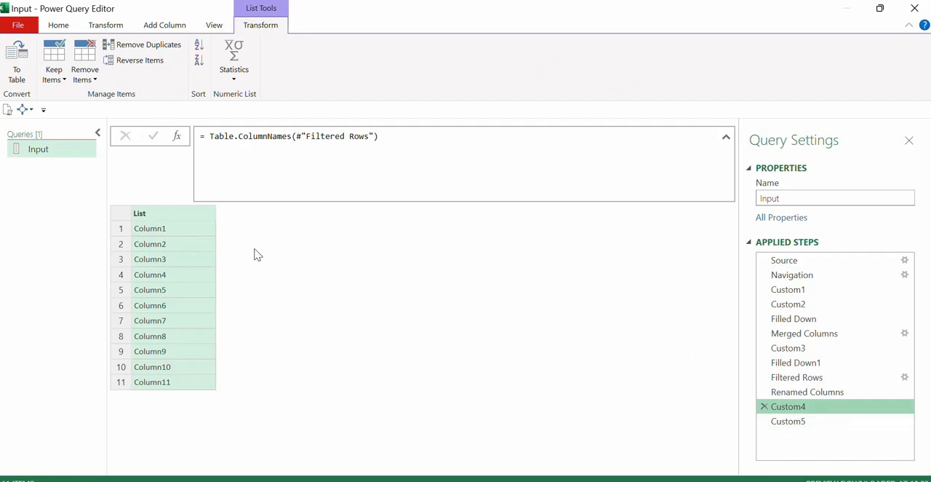
click(198, 230)
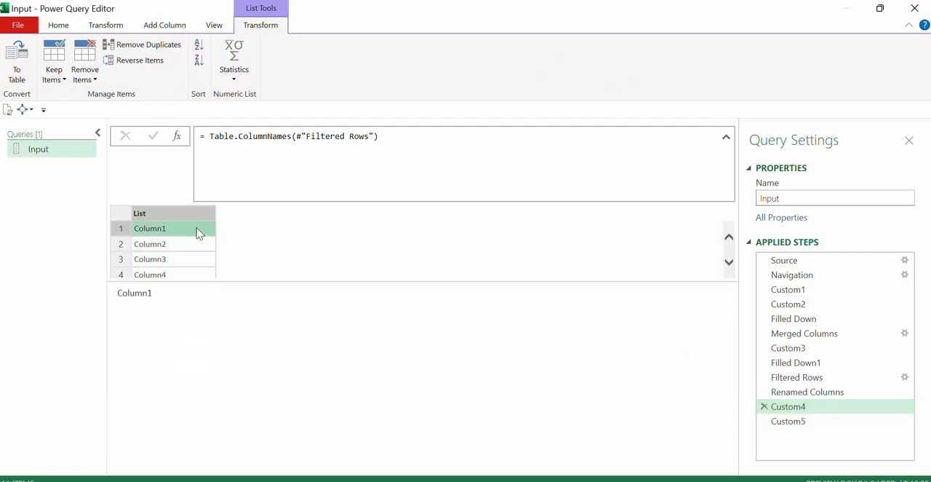
click(797, 421)
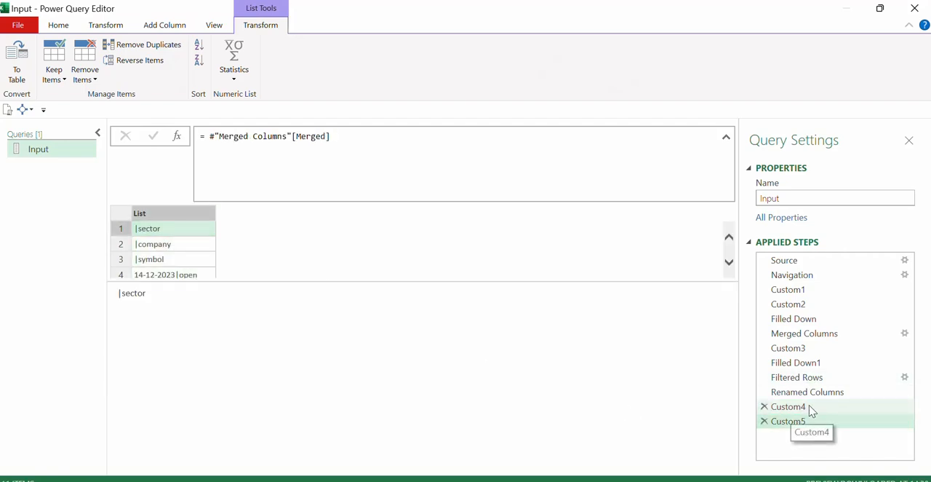
click(811, 407)
click(186, 243)
click(785, 422)
click(173, 244)
drag(288, 281, 292, 384)
click(289, 360)
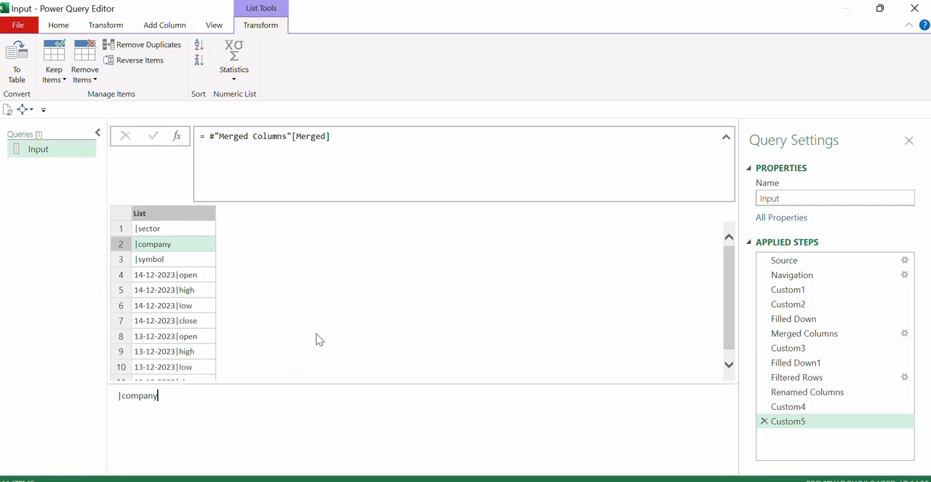
Add a custom step after Custom5 and start its formula with the List.Zip function before the Custom5 reference.
click(205, 135)
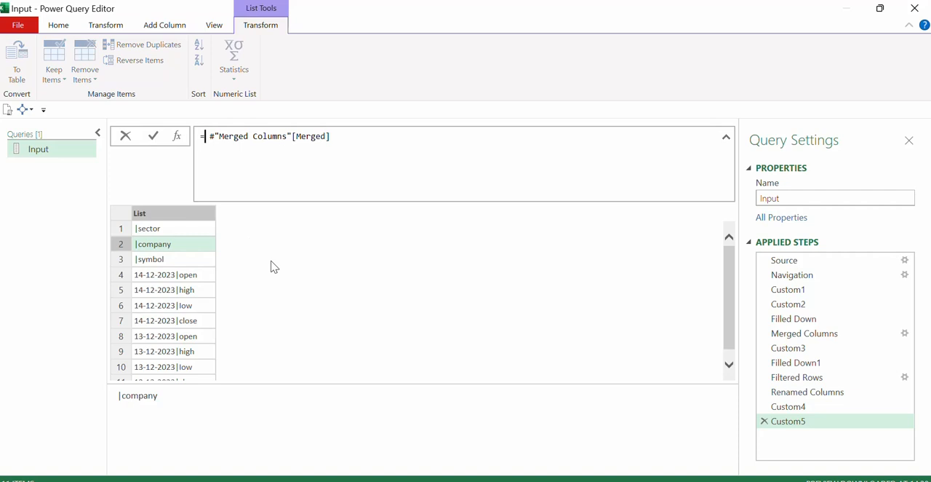
key(Escape)
click(177, 136)
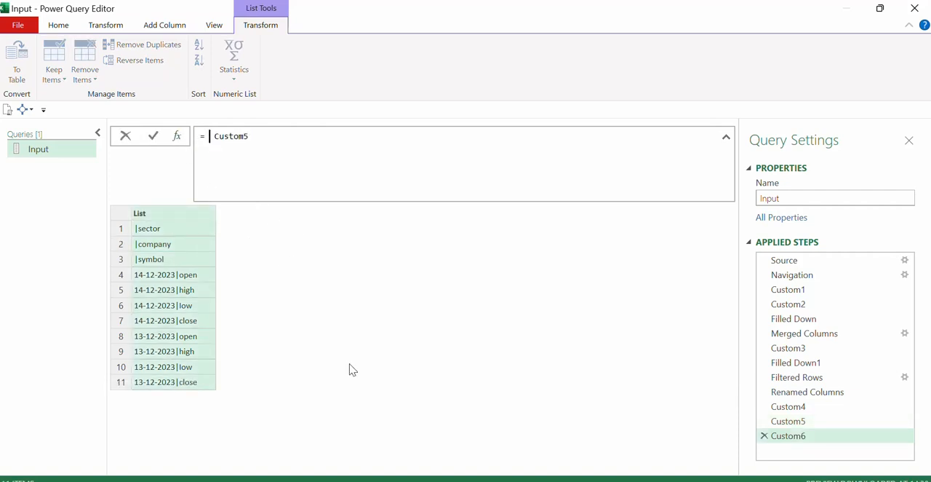
text(list)
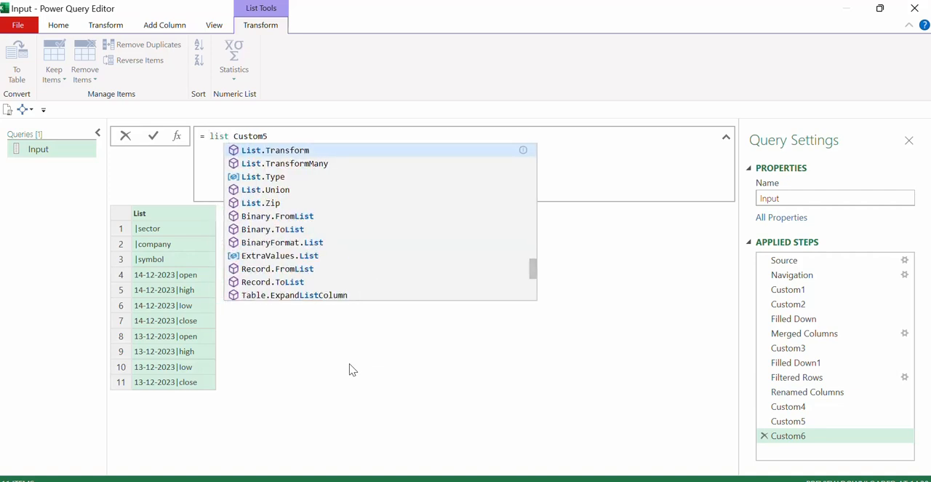
text(.z)
key(Tab)
text(()
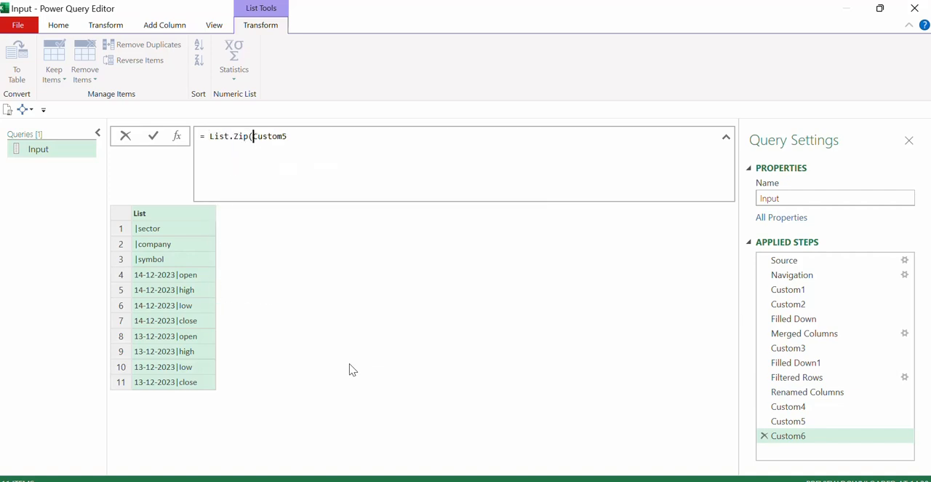
text({Cust)
text( Cust)
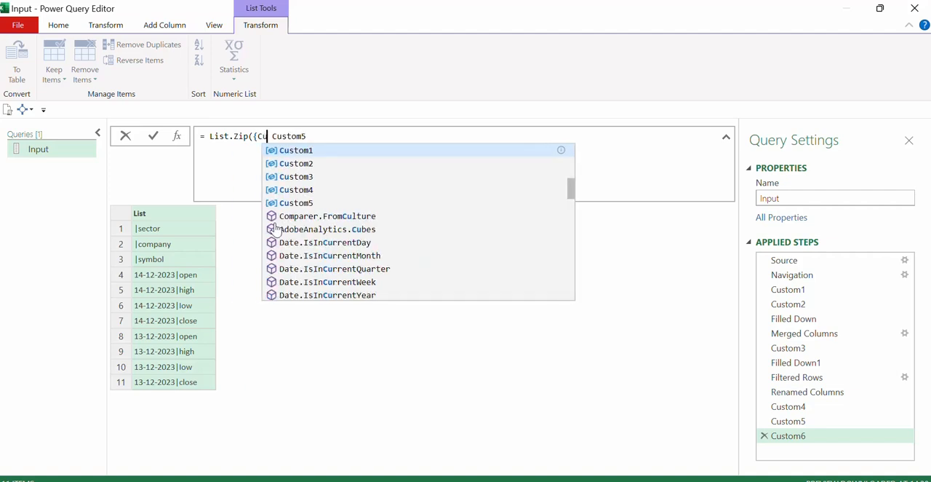
Complete the formula as List.Zip({Custom4, Custom5}) to pair the old and new column names.
key(Down)
key(Down)
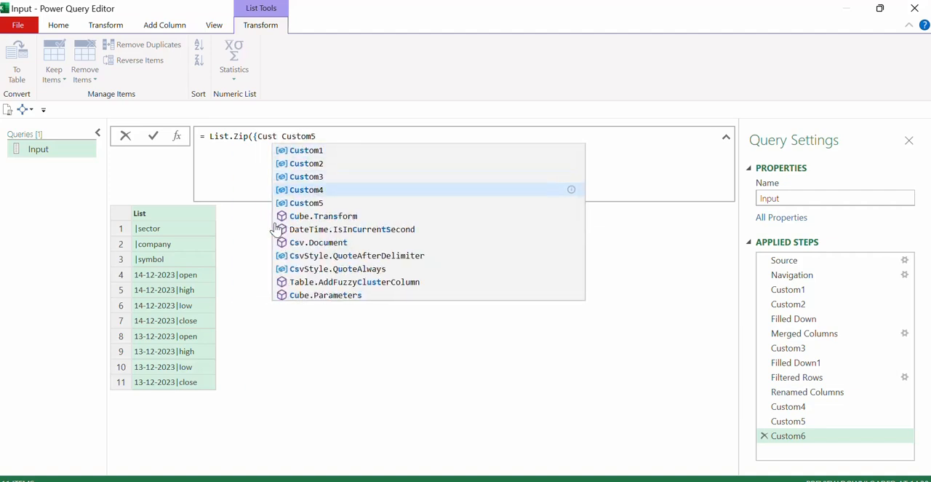
key(Tab)
text(,)
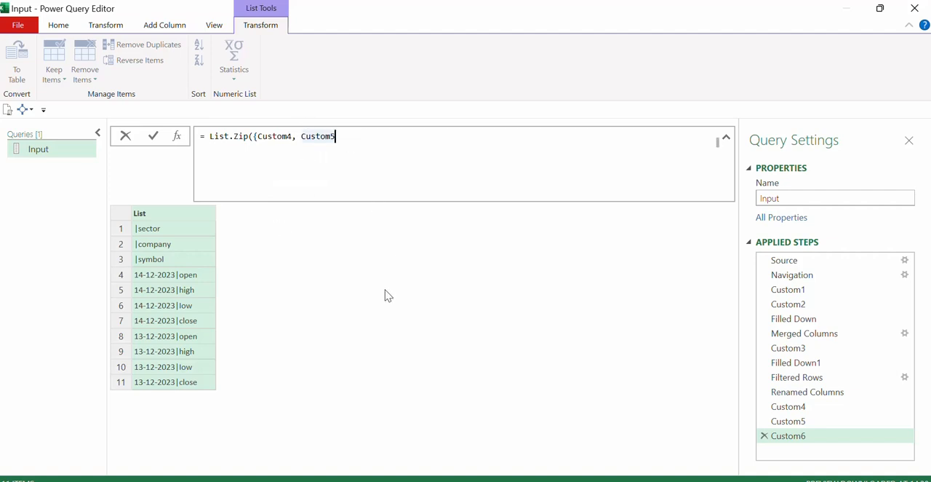
text(}))
key(Return)
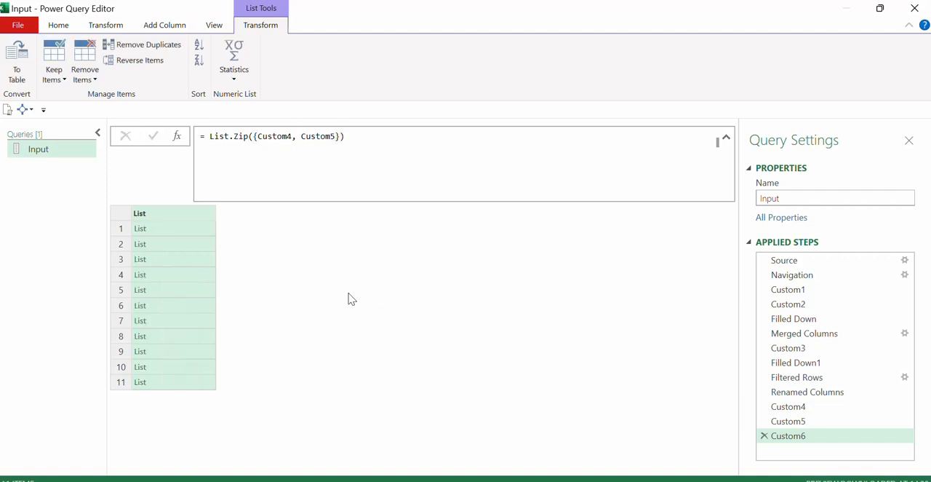
Inspect the first three nested lists in Custom6 to check how old and new names are paired.
click(180, 230)
click(174, 208)
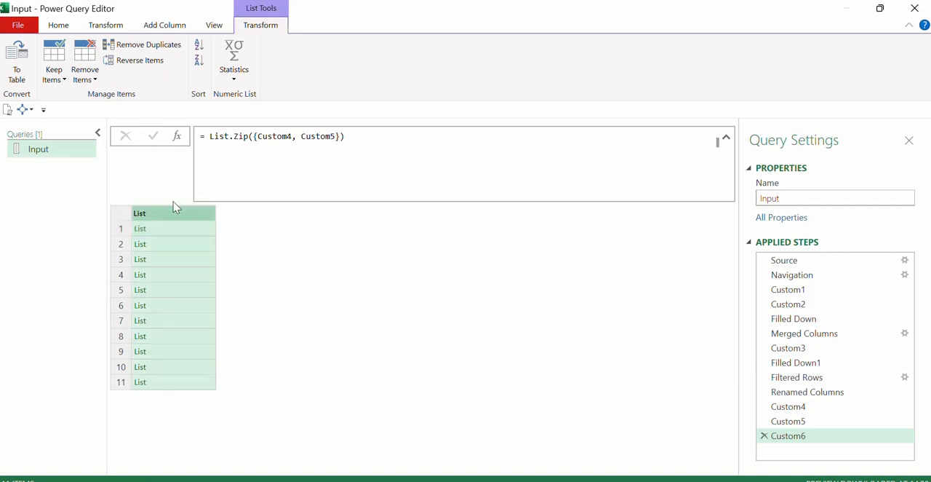
click(168, 233)
click(165, 278)
click(177, 320)
click(168, 233)
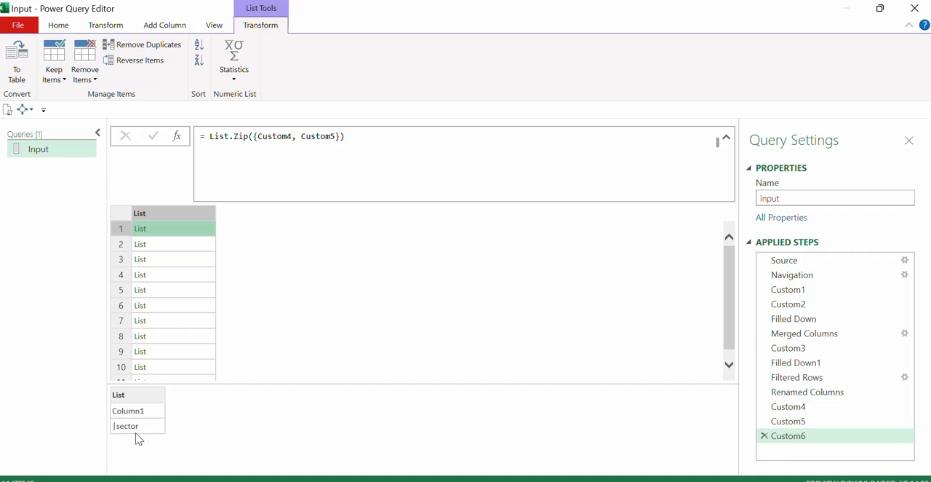
click(163, 247)
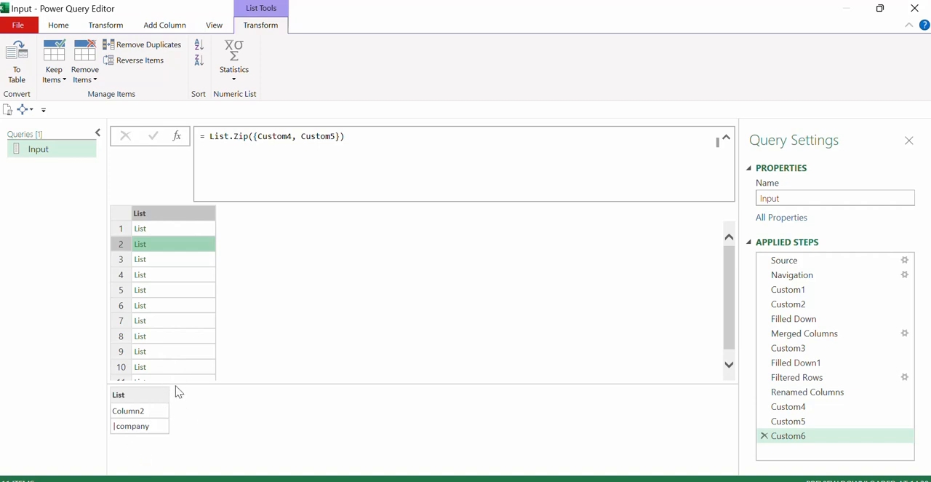
click(186, 269)
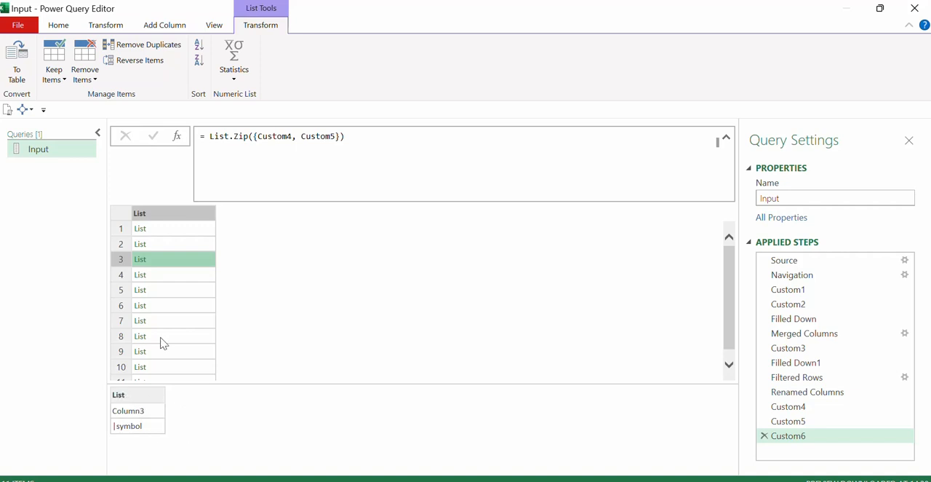
click(173, 216)
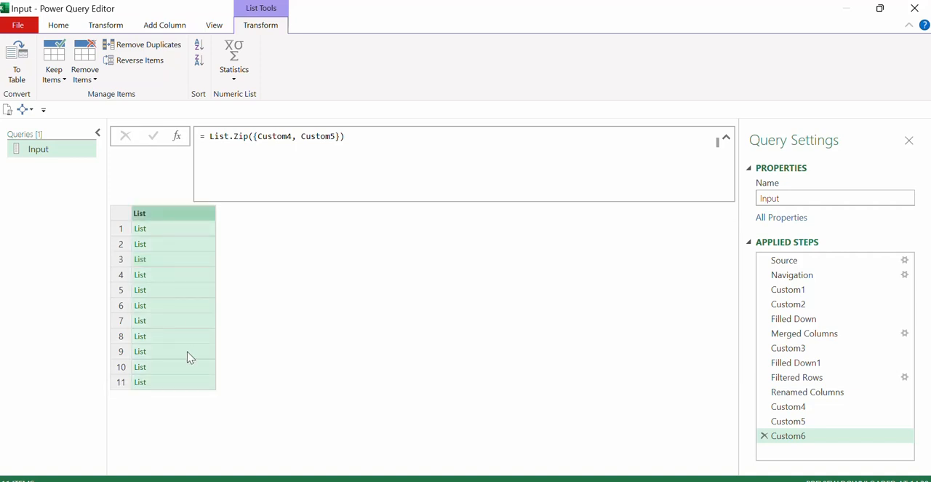
Compare the hard-coded name pairs in the Renamed Columns formula with the zipped lists in Custom6.
click(798, 393)
drag(389, 138, 264, 151)
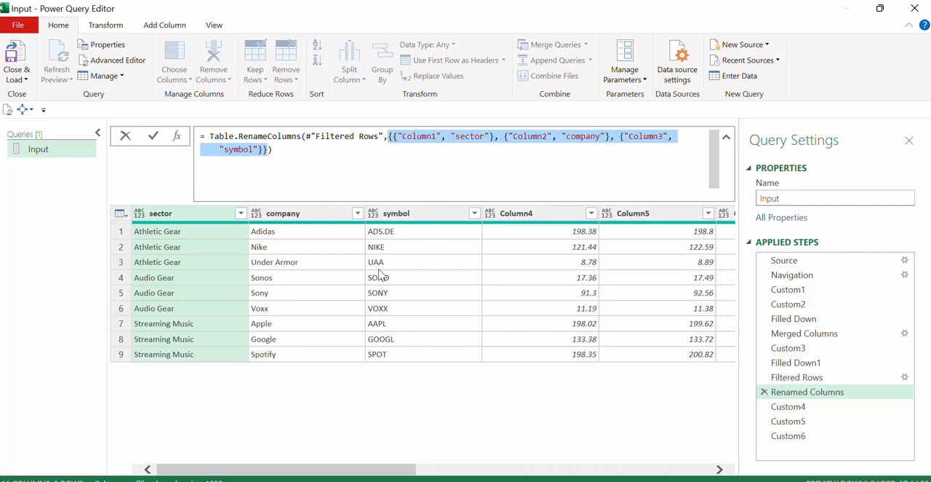
click(447, 295)
click(812, 436)
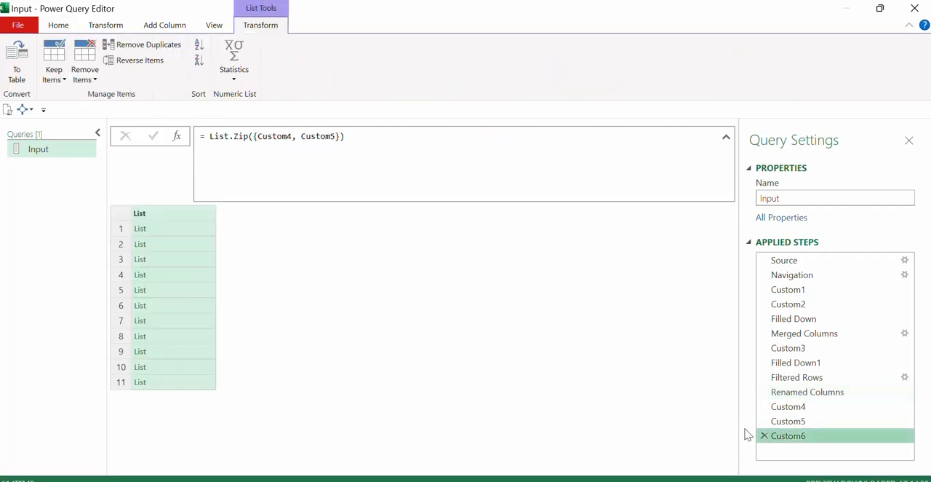
Copy the Table.RenameColumns formula from Renamed Columns into a new custom step added after Custom6.
click(806, 391)
drag(274, 150, 188, 131)
key(ctrl+c)
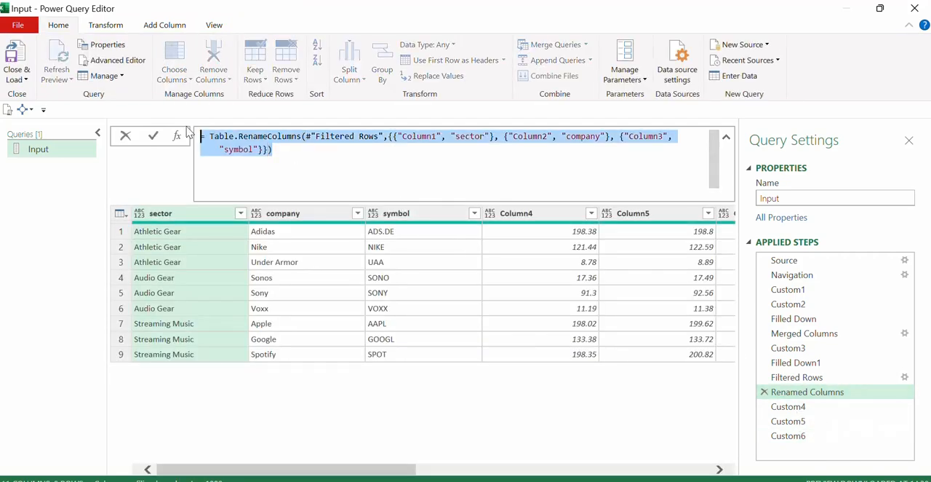
click(449, 399)
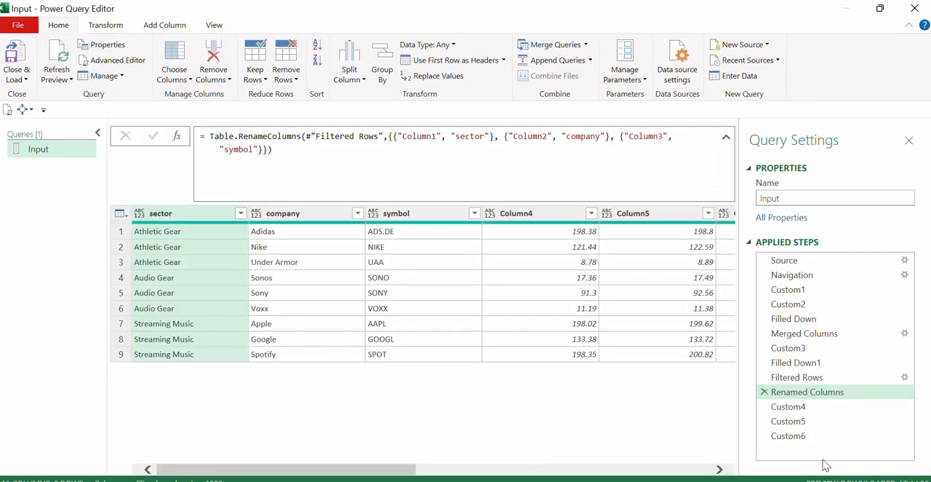
click(825, 437)
click(177, 136)
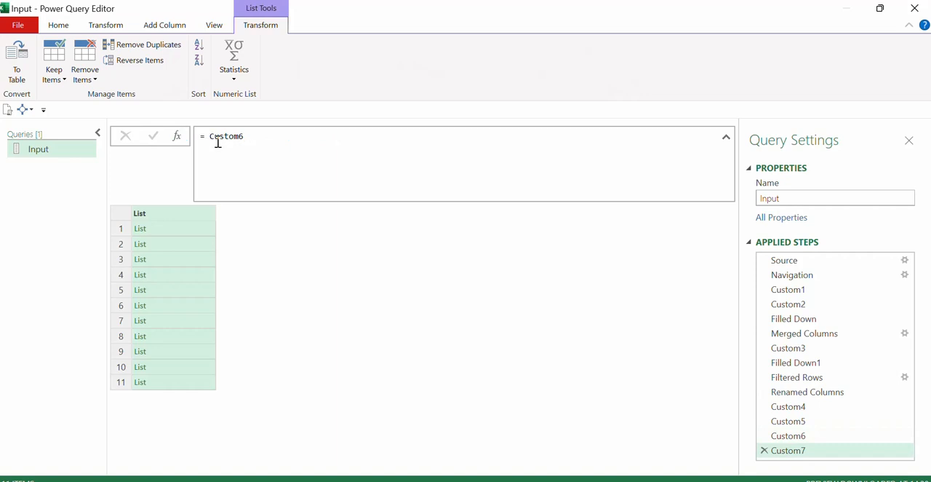
drag(251, 137, 210, 136)
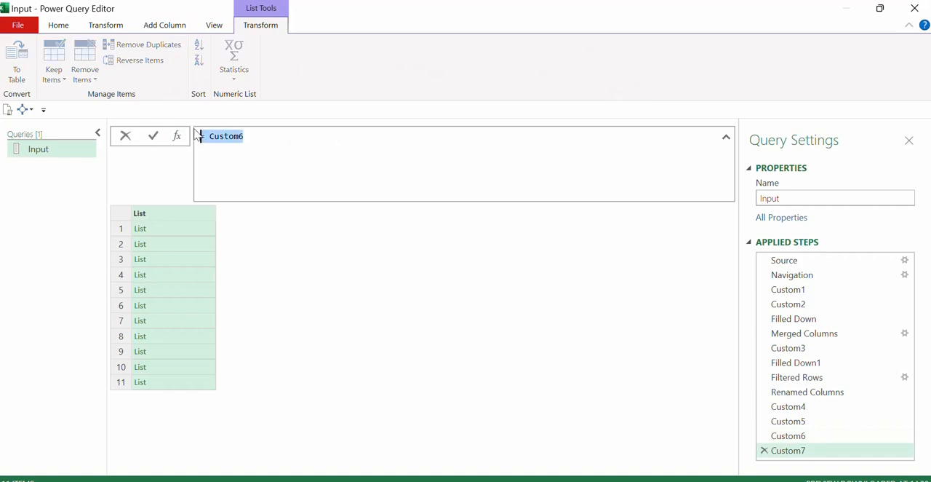
key(ctrl+v)
Replace the hard-coded name pairs in the Custom7 formula with Custom6 and check the renamed columns across the table.
drag(389, 136, 266, 149)
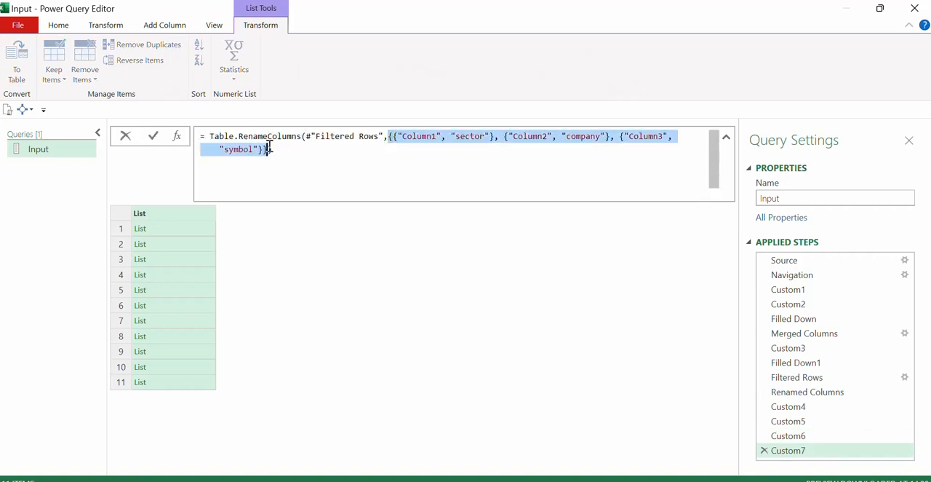
text(Cus)
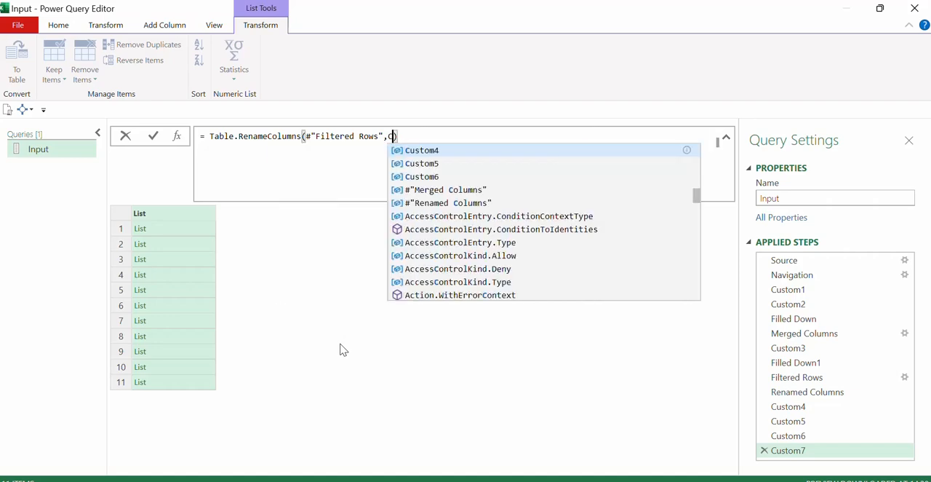
text(t)
key(Down)
key(Down)
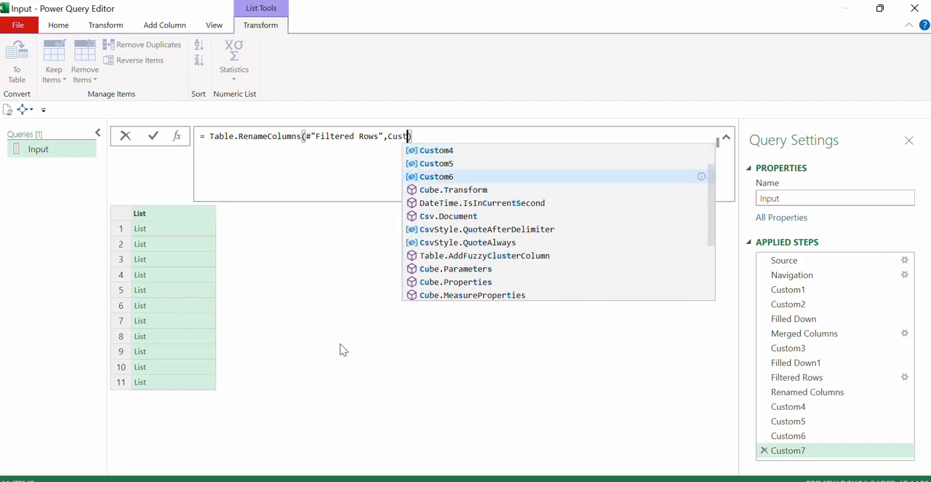
key(Tab)
key(Return)
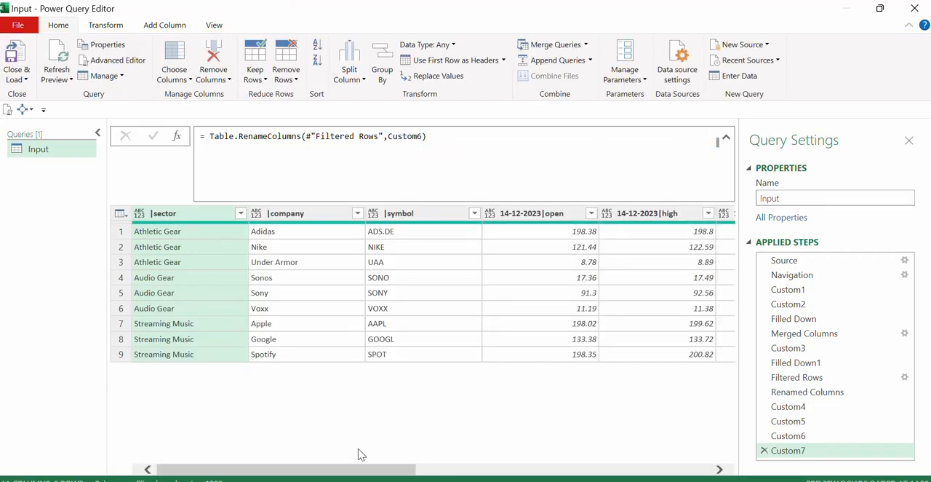
drag(338, 471, 123, 438)
drag(329, 470, 106, 466)
Delete the redundant Renamed Columns step from the query.
click(802, 395)
click(764, 393)
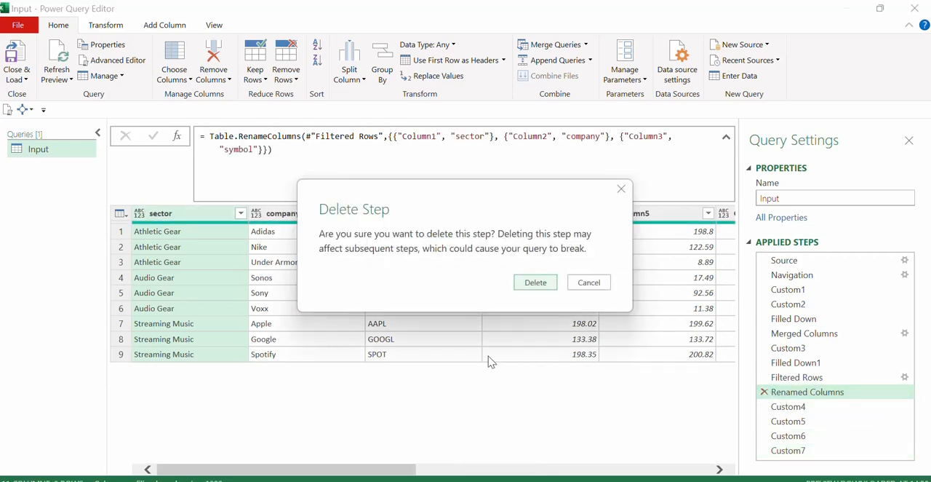
click(533, 283)
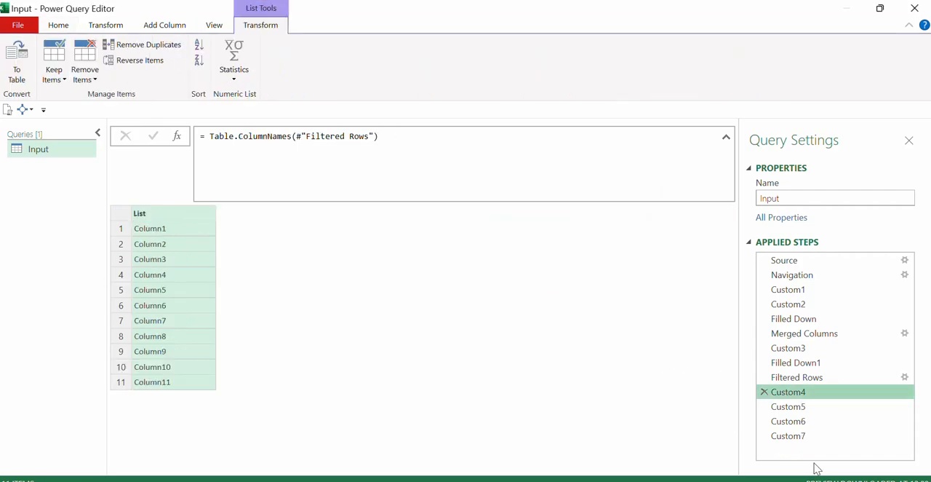
In Custom7, unpivot all columns other than |sector, |company and |symbol.
click(791, 437)
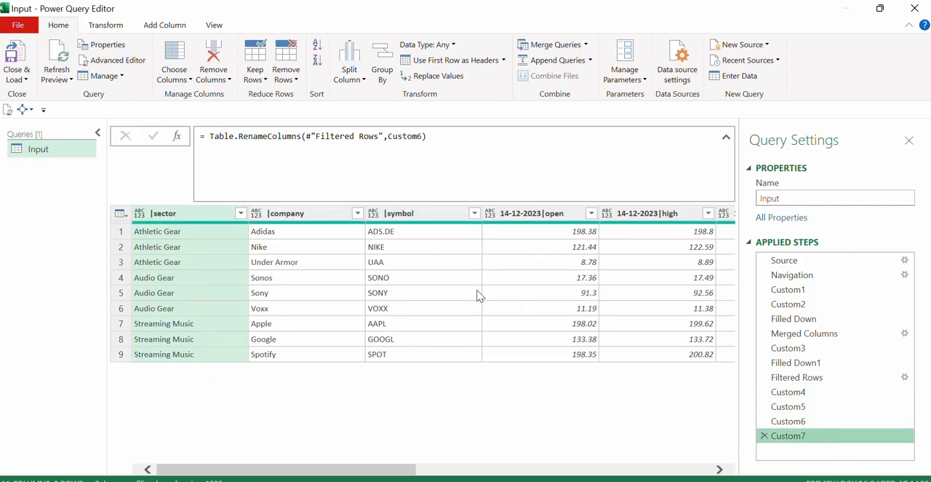
shift+click(420, 213)
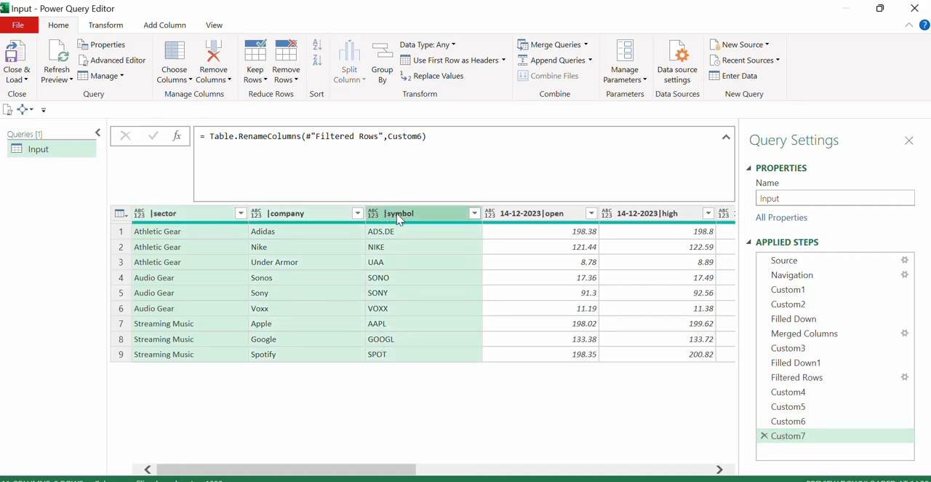
right_click(429, 213)
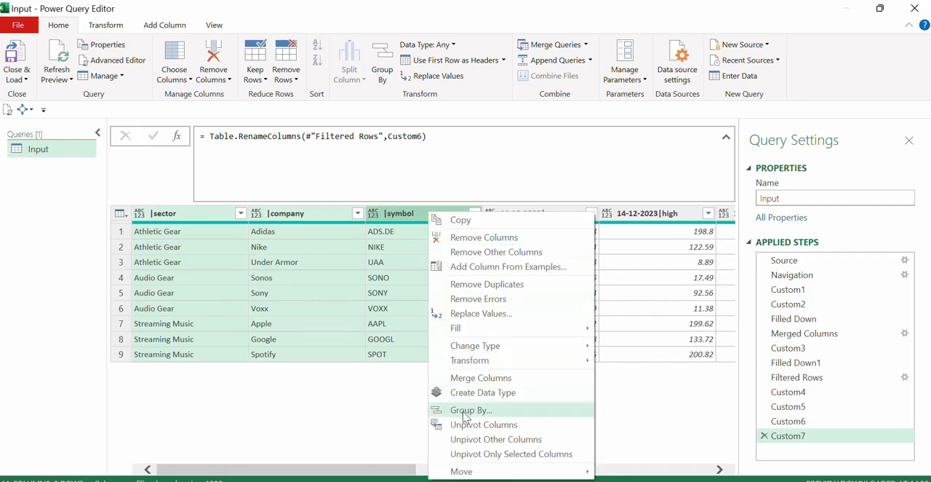
click(475, 440)
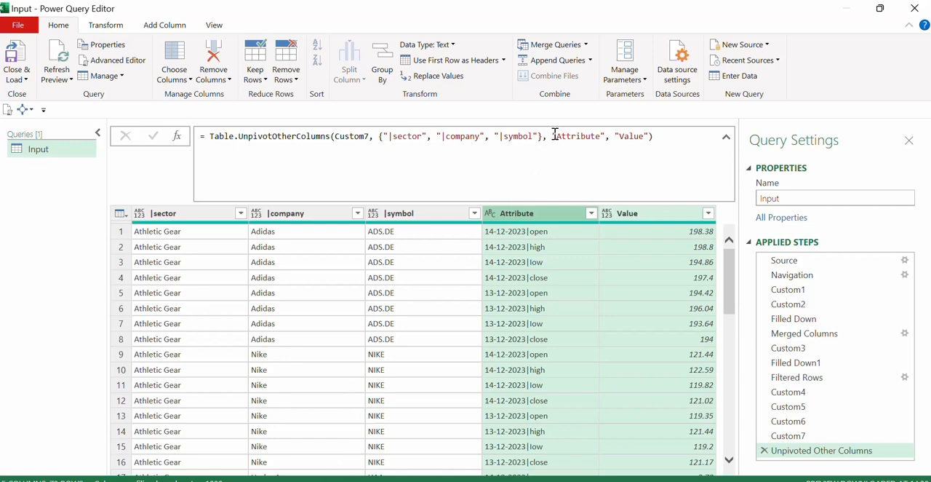
Change the value column's name from the default to Price in the unpivot formula.
double_click(630, 136)
text(Pric)
key(Return)
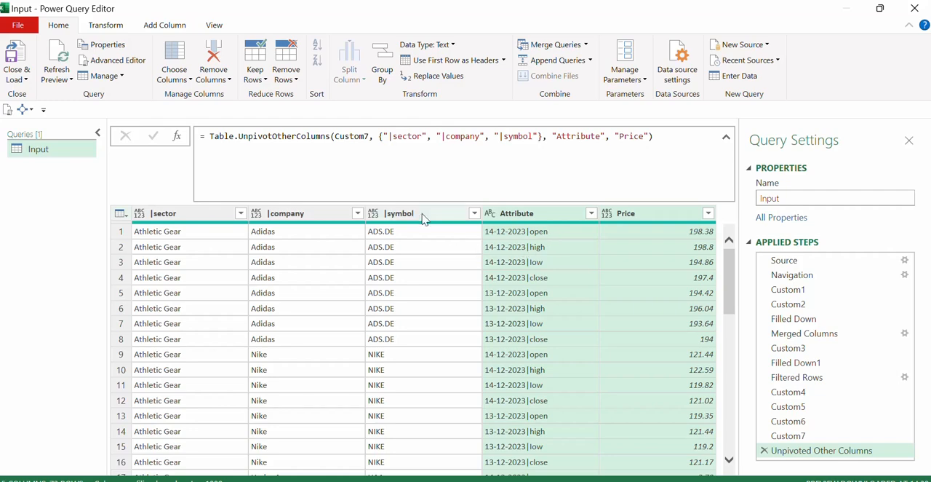
Add a custom step that applies Table.TransformColumnNames to the Unpivoted Other Columns table.
click(197, 213)
click(278, 217)
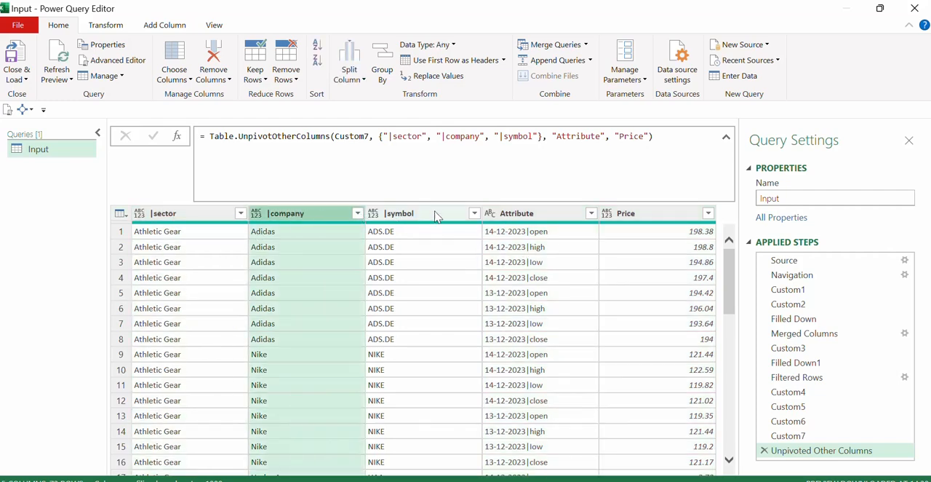
click(422, 213)
click(206, 215)
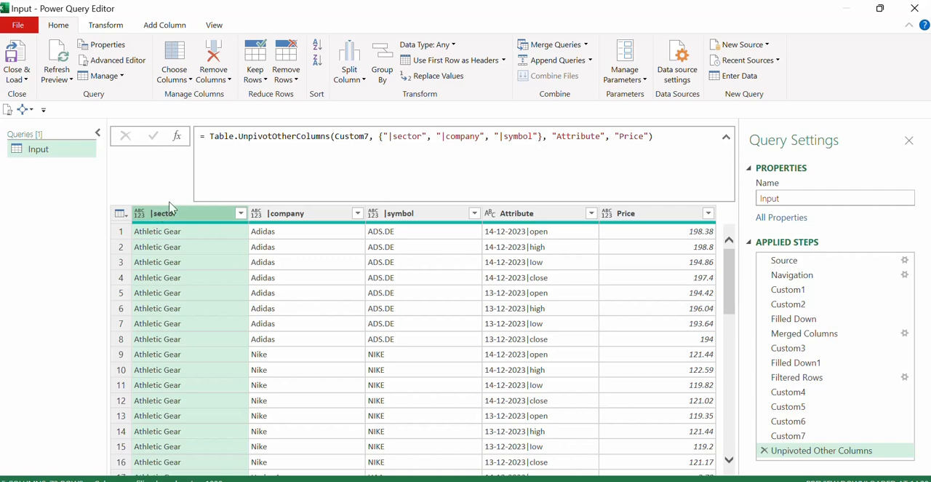
click(177, 136)
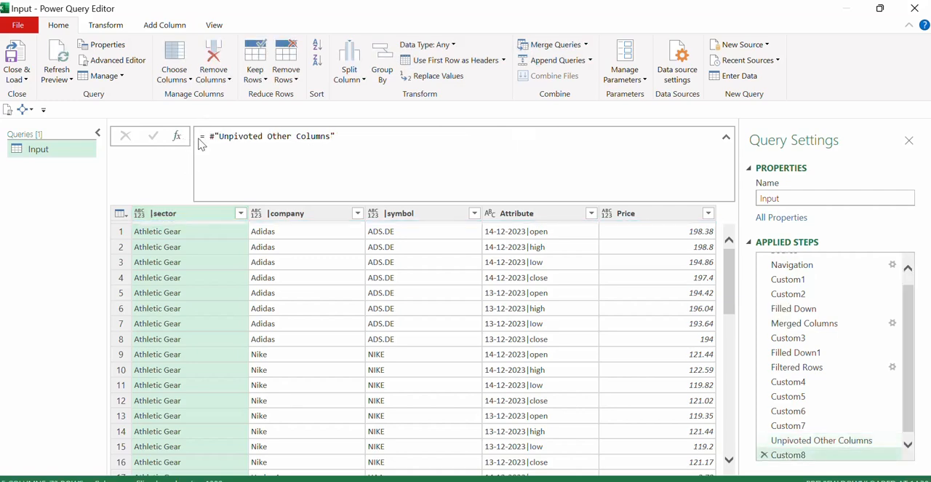
click(206, 135)
text(tabl)
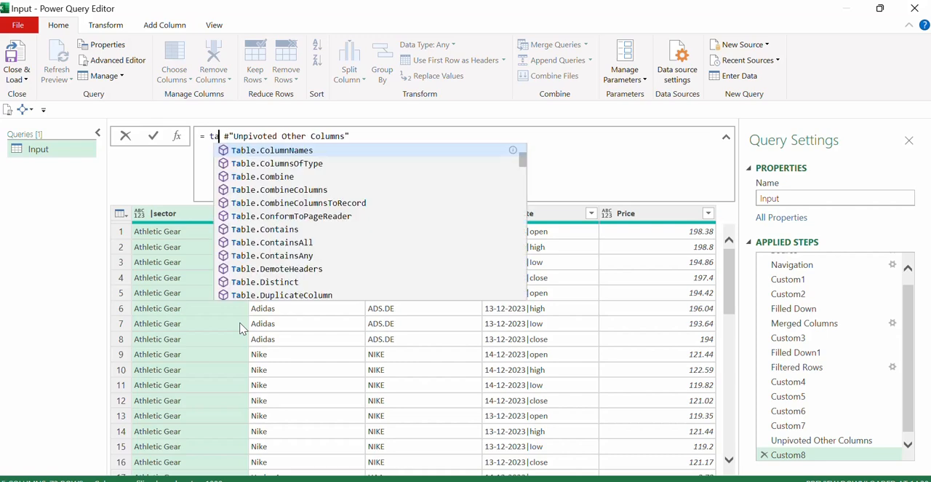
text(etra)
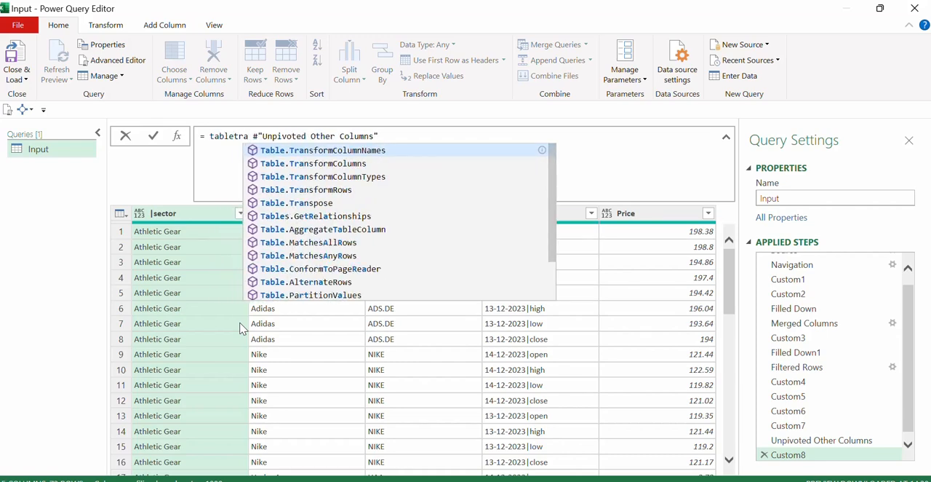
key(Tab)
text(()
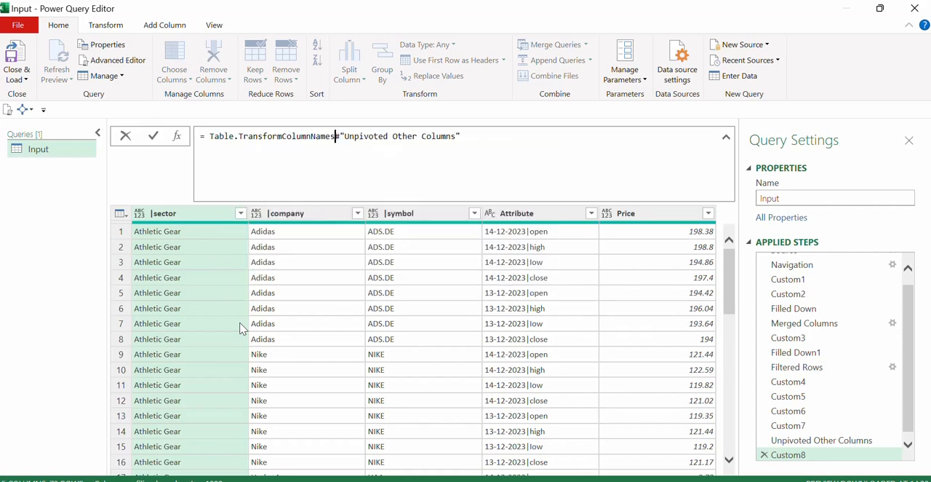
click(471, 136)
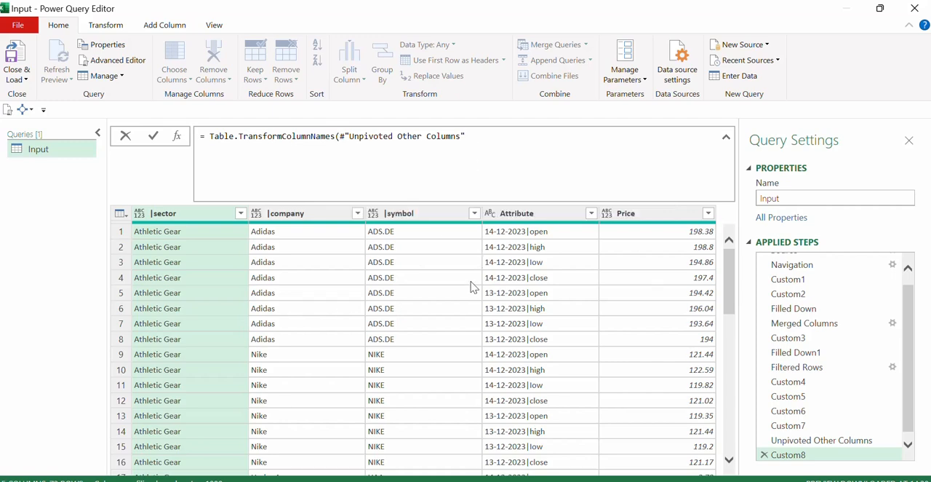
text(, )
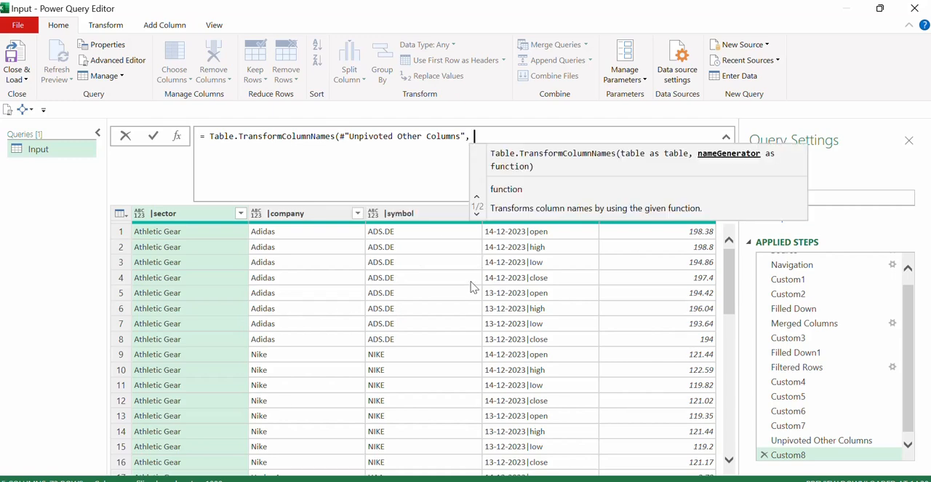
text(each )
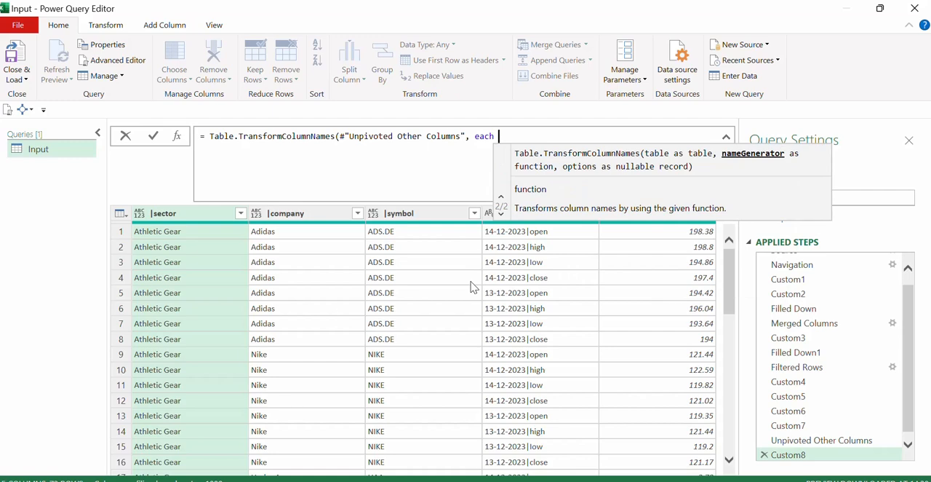
text(trim)
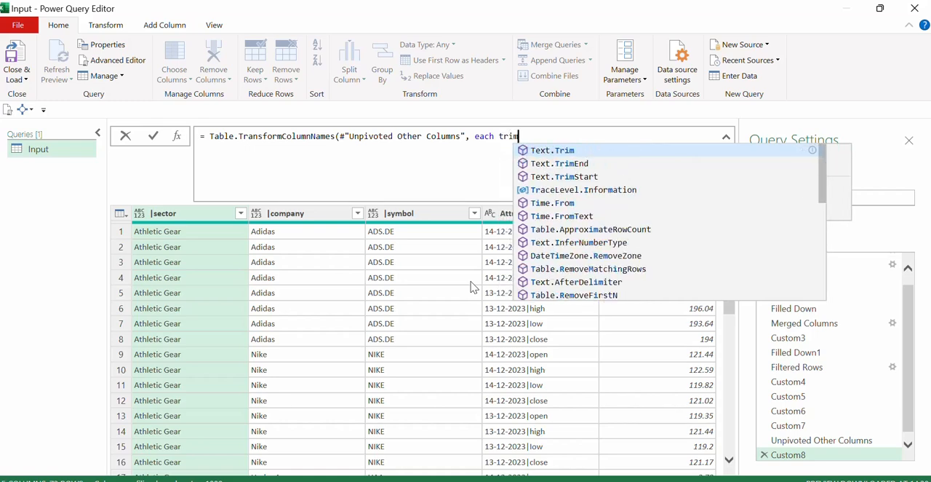
Complete the formula with each Text.TrimStart(_,"|") to strip the leading pipe from the column names.
key(Down)
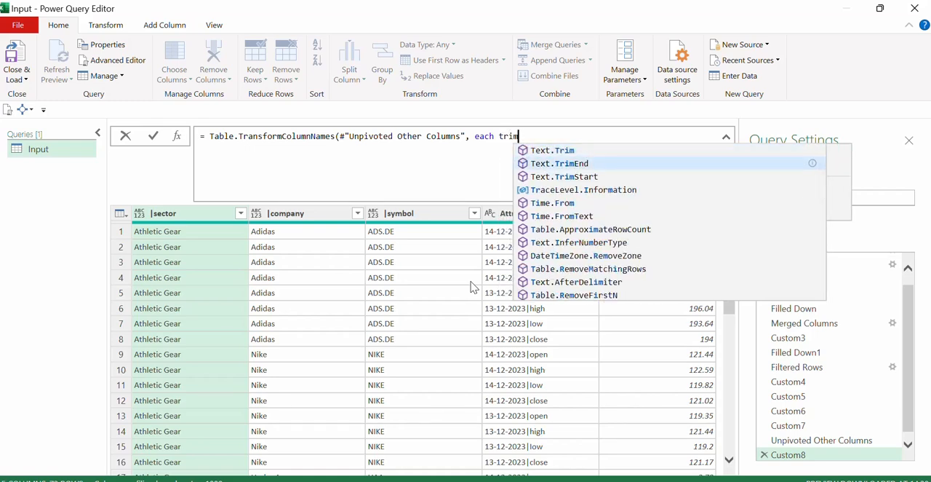
key(Down)
key(Tab)
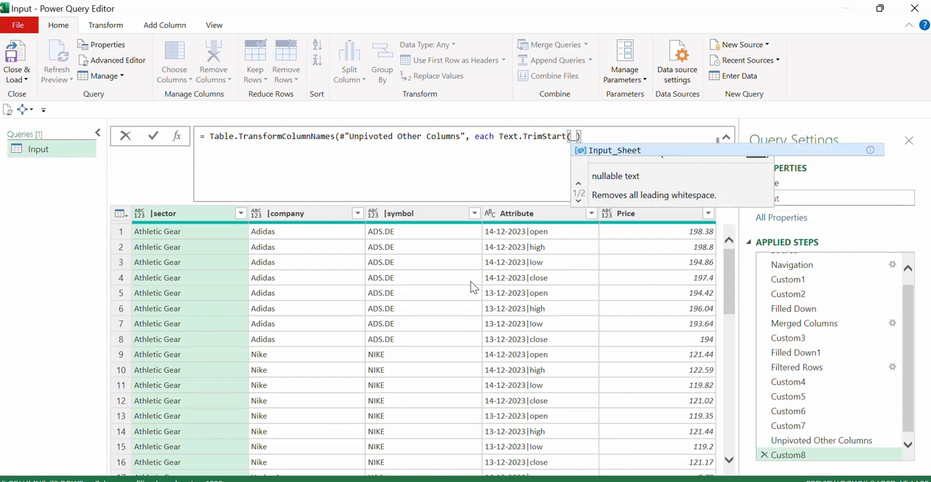
text(,)
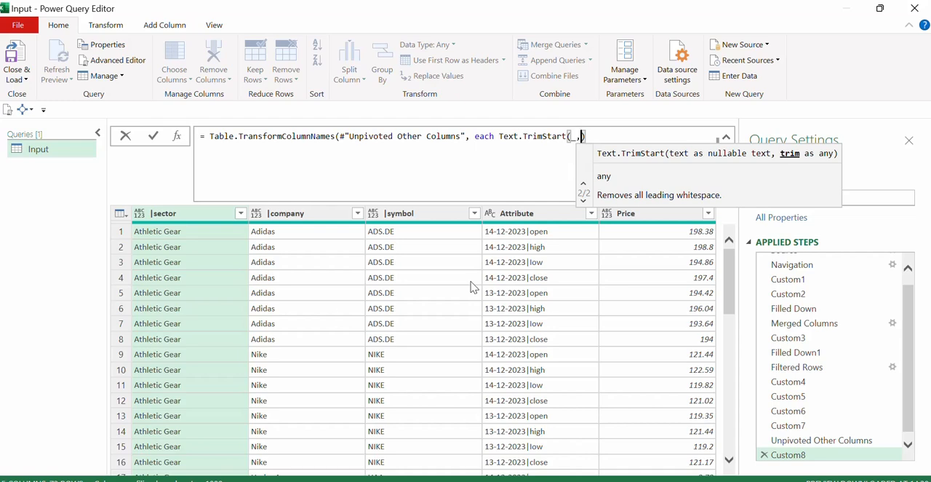
text(")
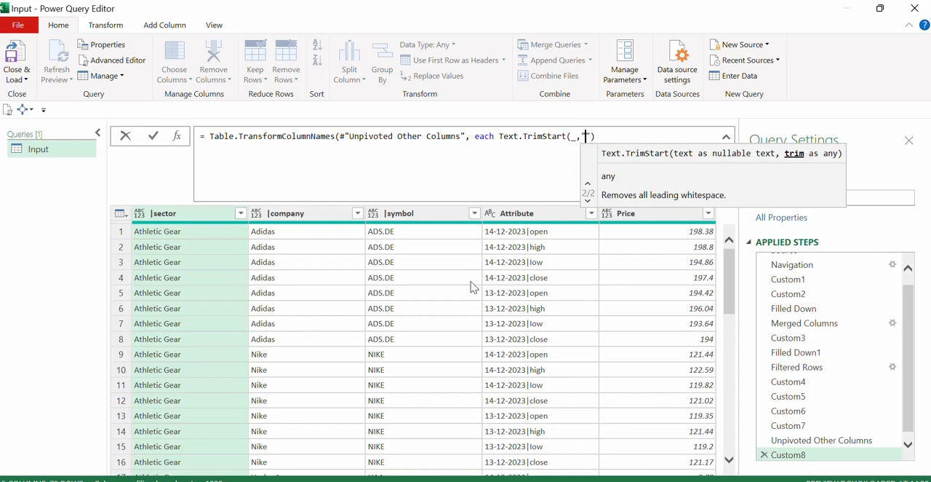
text(|"))
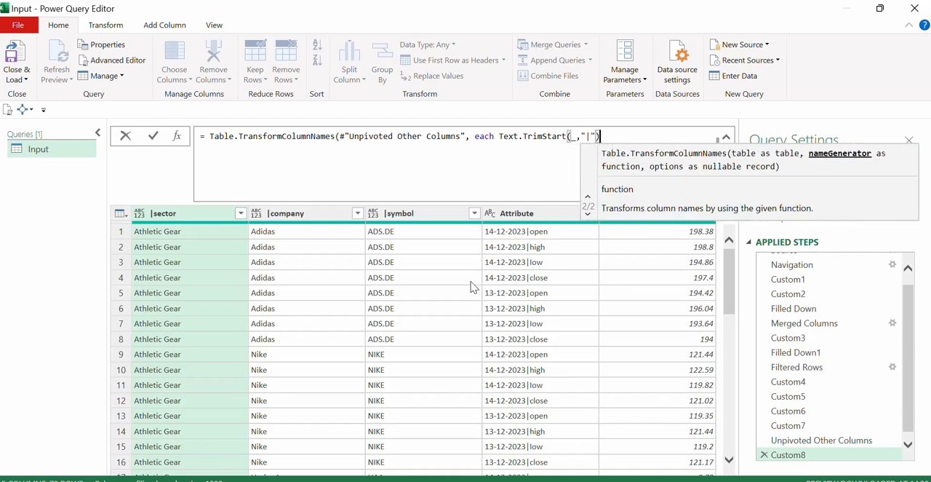
text())
key(Return)
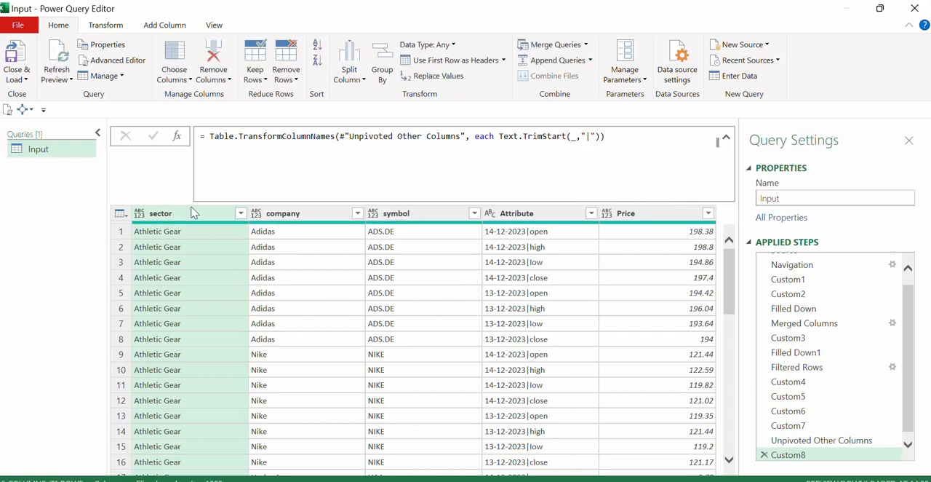
click(297, 218)
click(400, 216)
Split the Attribute column by the custom delimiter | at the left-most delimiter.
click(529, 216)
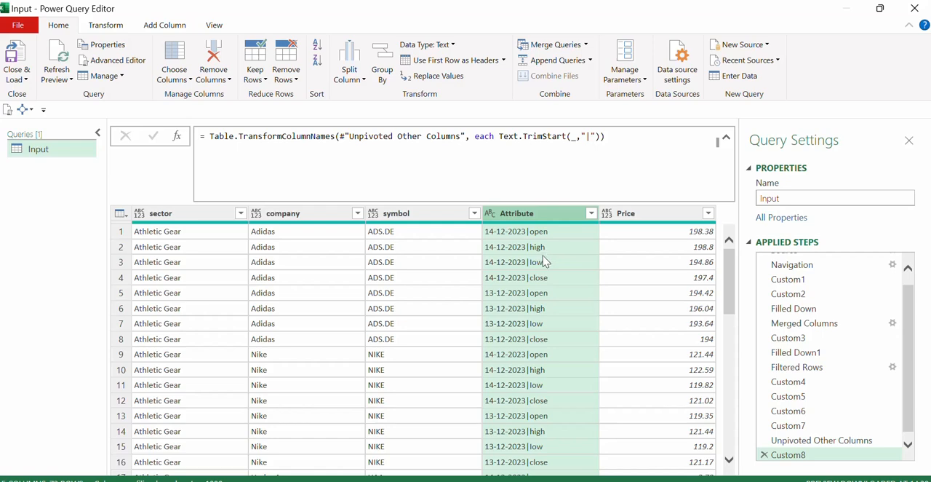
click(111, 26)
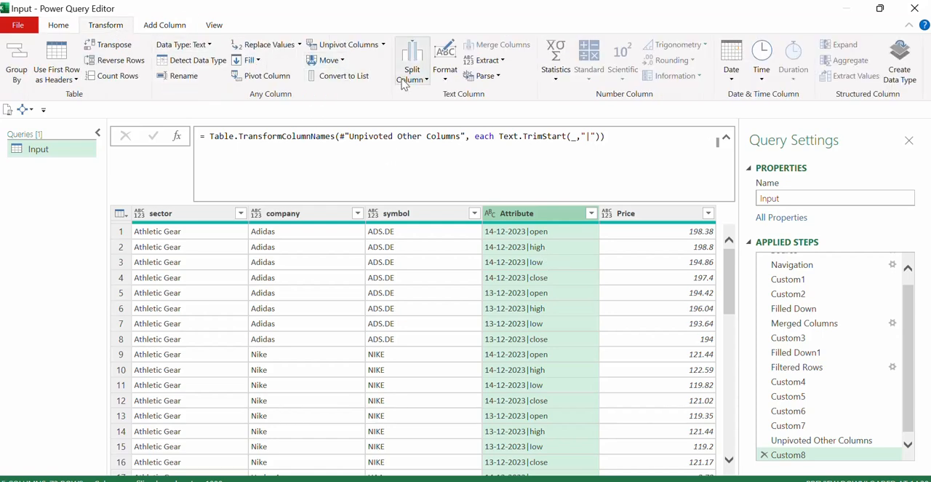
click(413, 72)
click(417, 93)
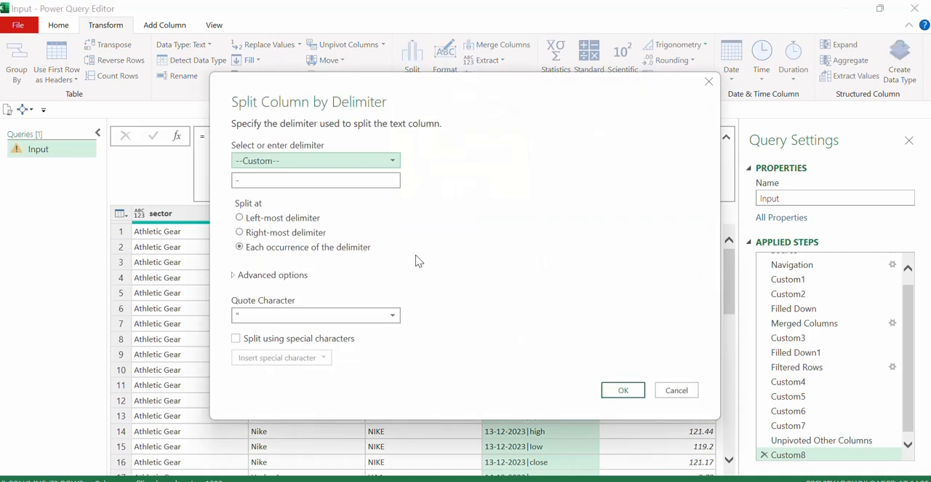
click(283, 179)
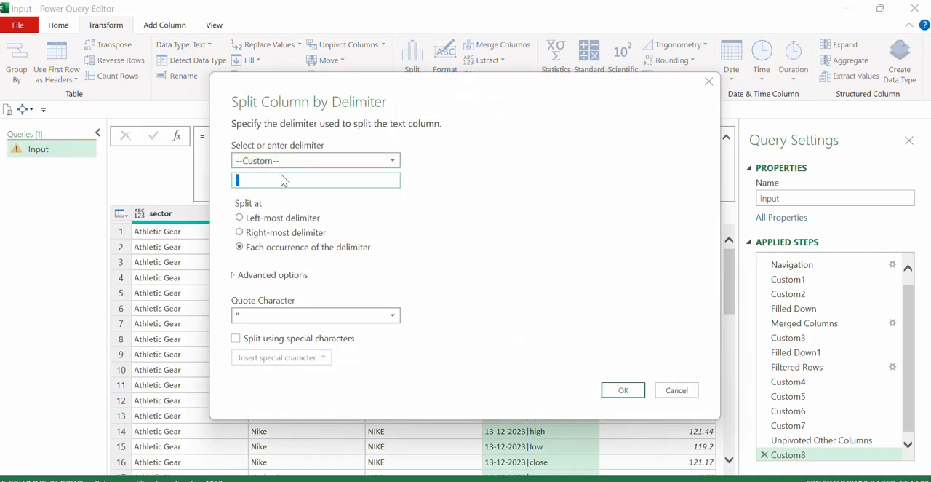
click(277, 222)
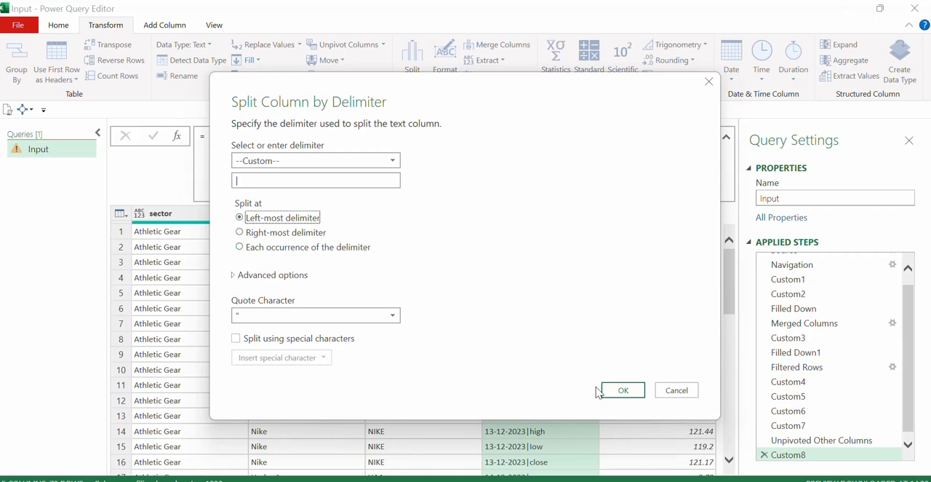
click(623, 391)
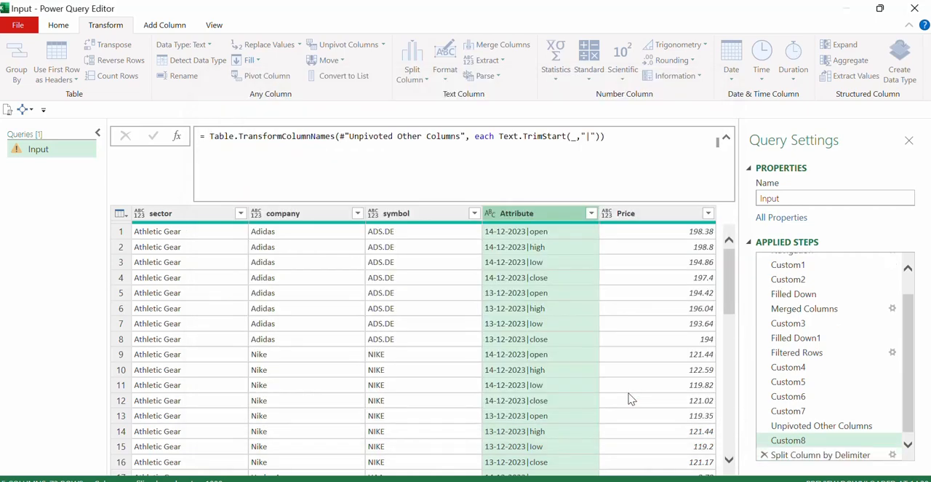
drag(475, 468, 642, 467)
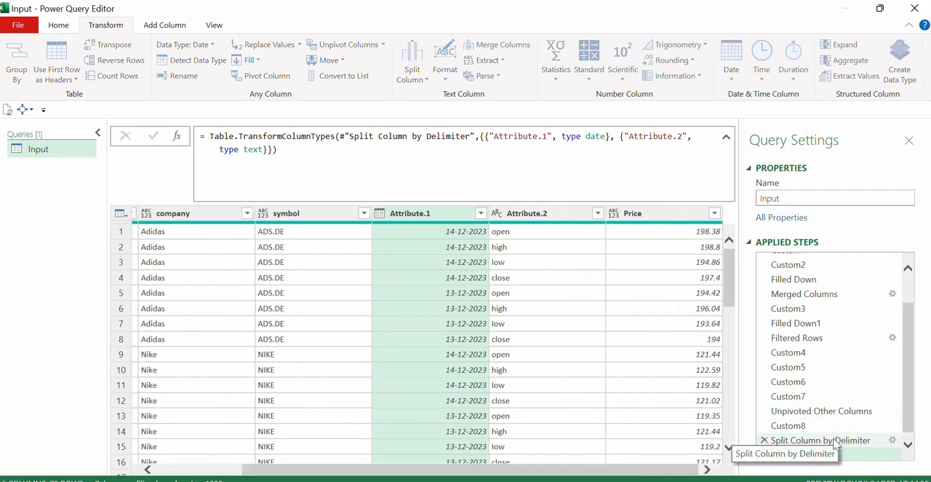
In the Split Column by Delimiter formula, name the two resulting columns Date and Metric.
click(770, 439)
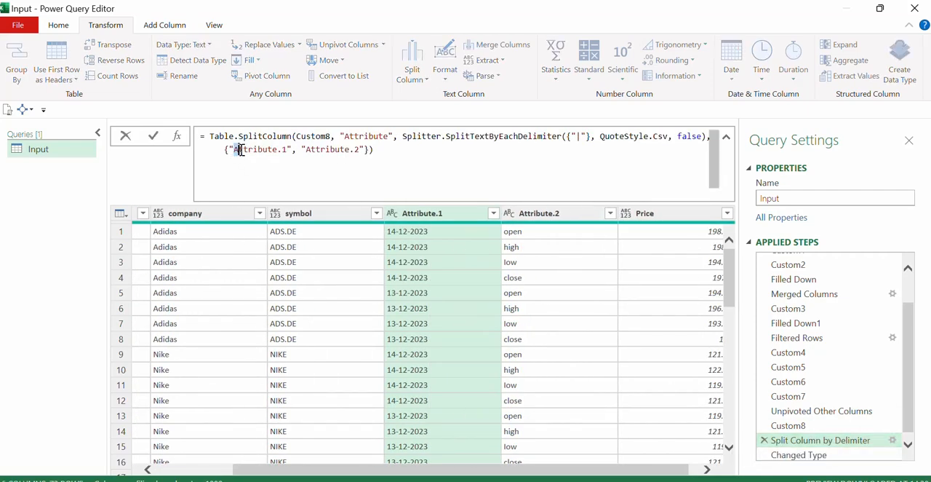
drag(234, 153, 286, 154)
text(Date)
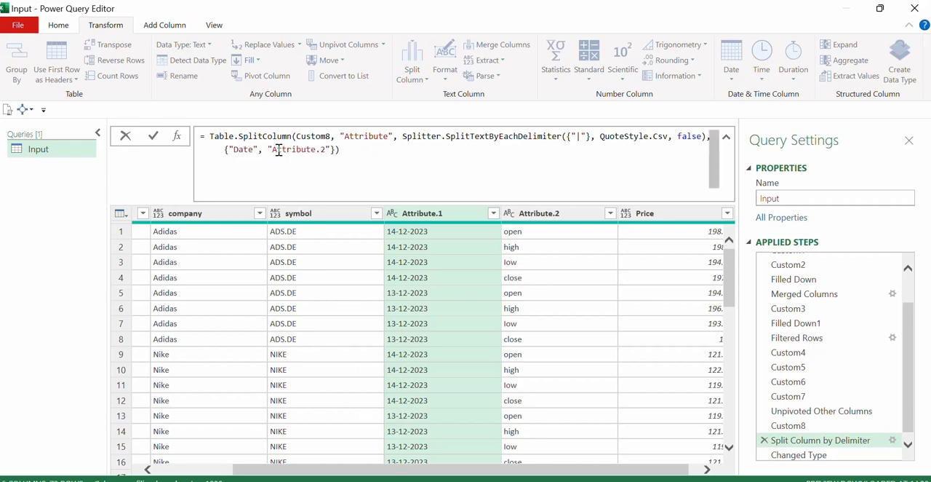
drag(272, 151, 326, 151)
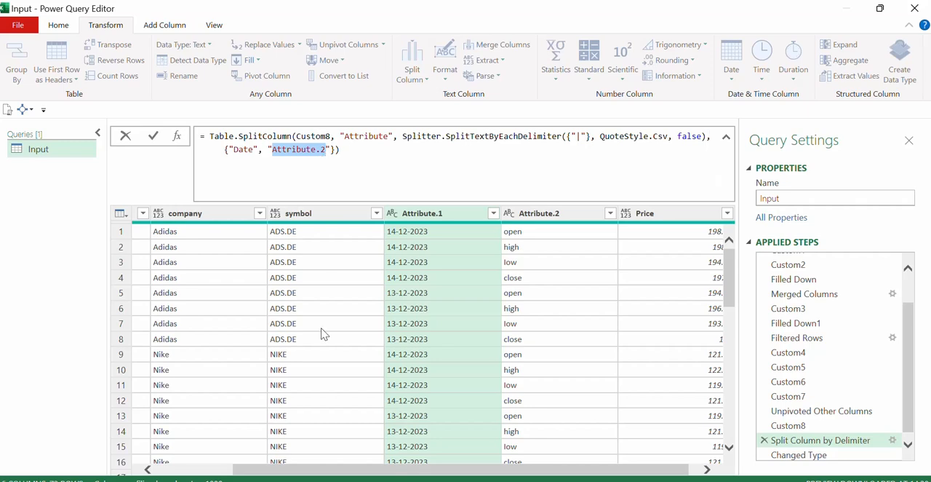
text(Metric)
key(Return)
Delete the Changed Type step that follows the column split.
click(816, 455)
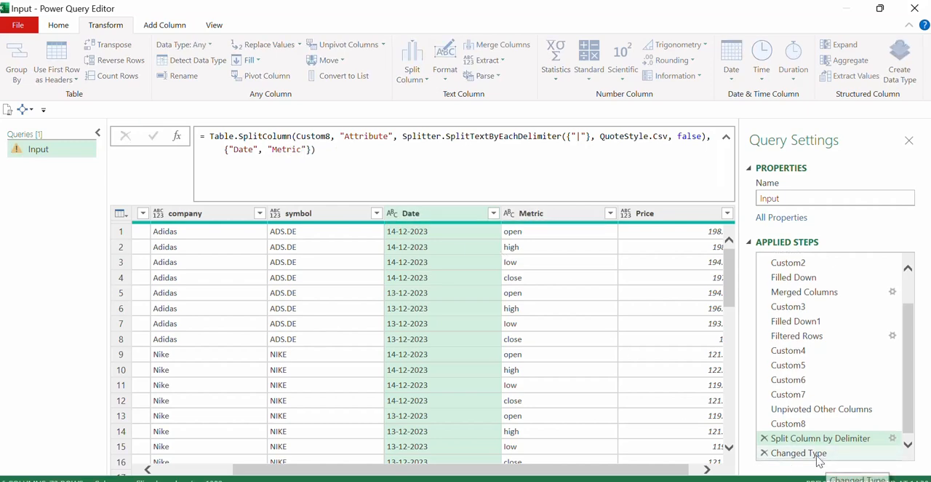
click(763, 453)
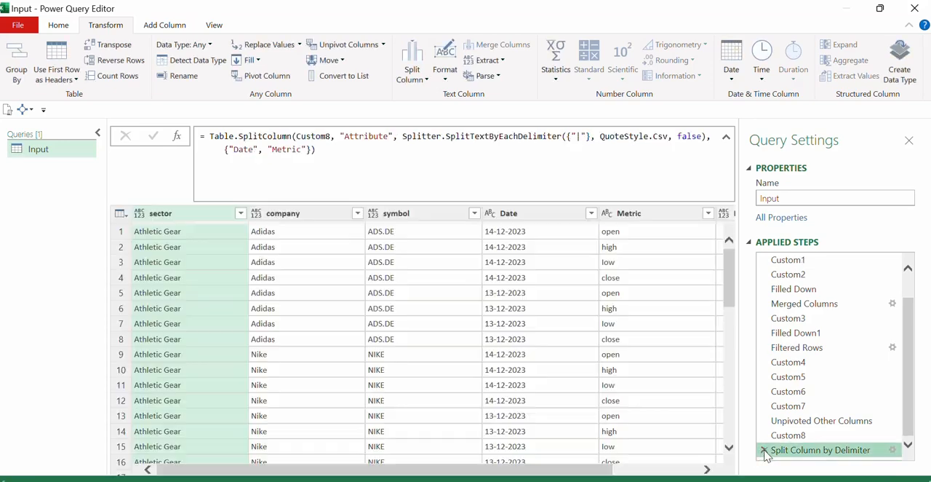
click(512, 463)
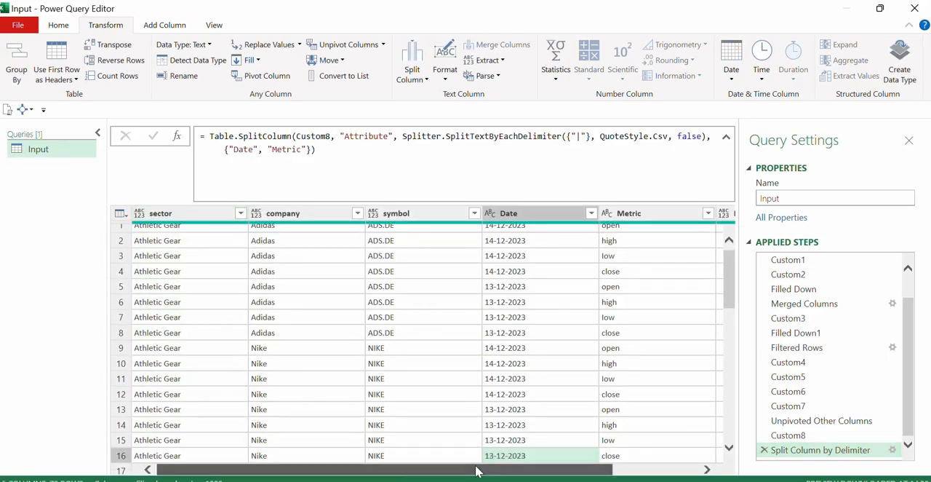
Set the data type of the Date column to Date.
click(209, 213)
click(327, 214)
click(410, 213)
click(518, 214)
click(490, 213)
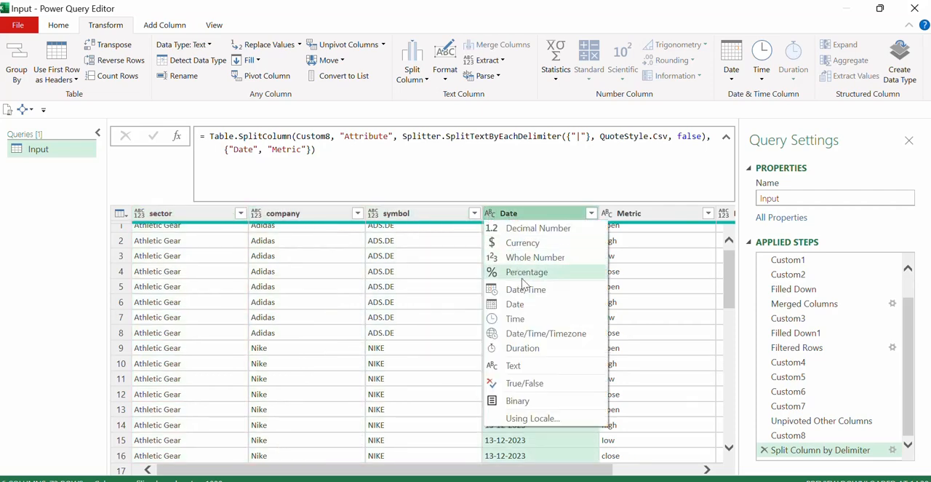
click(529, 304)
Set the data type of the Price column to Currency.
drag(550, 469, 637, 479)
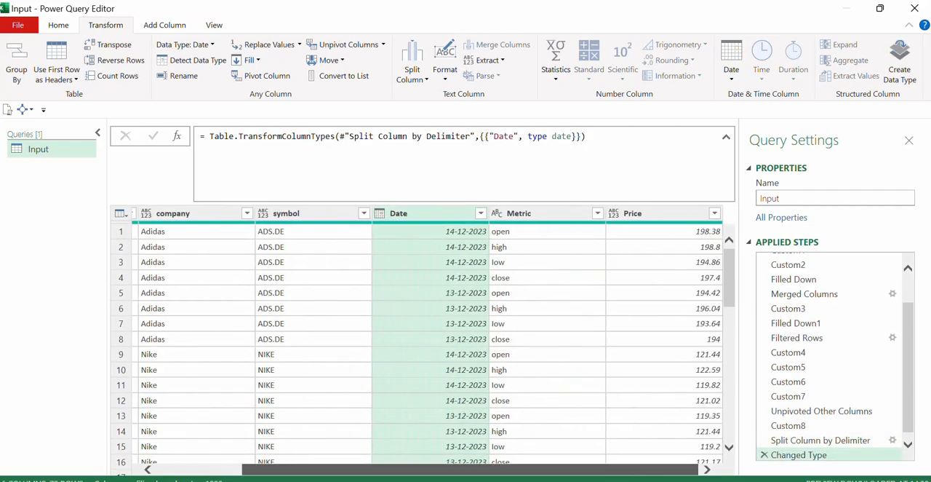
click(583, 214)
click(654, 218)
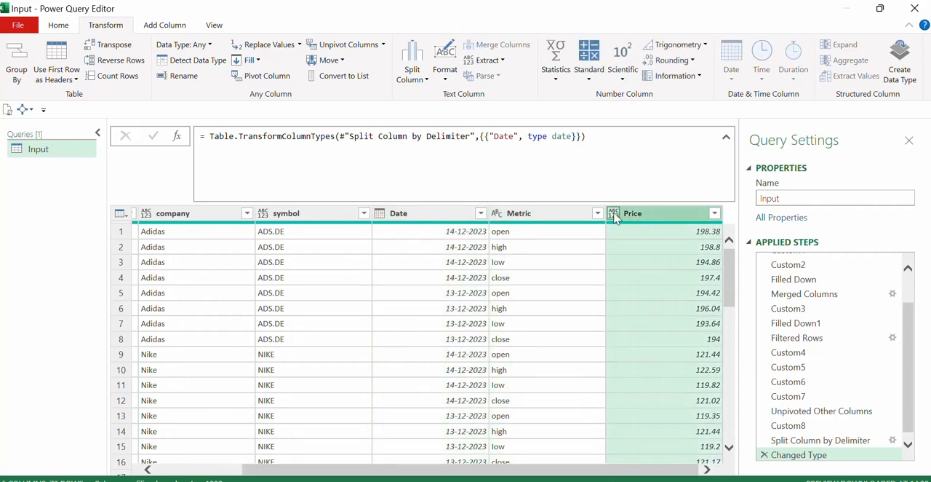
click(614, 214)
click(639, 244)
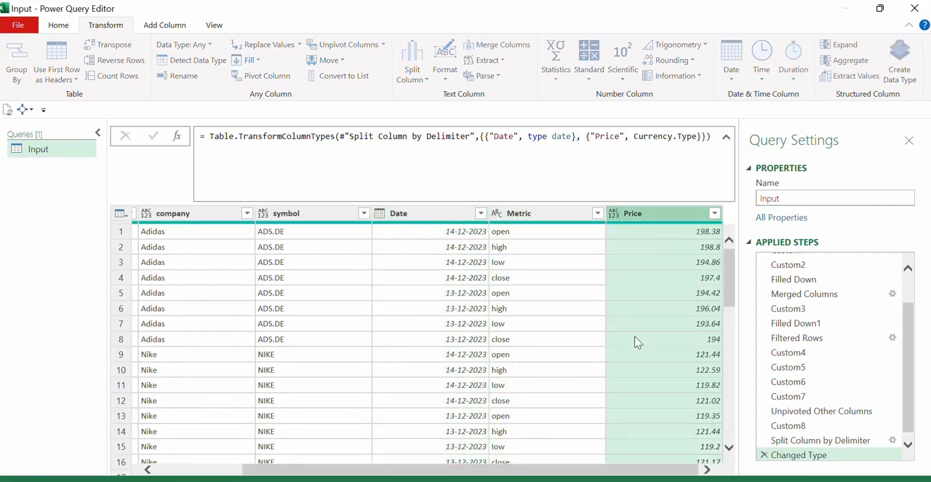
drag(541, 471, 175, 414)
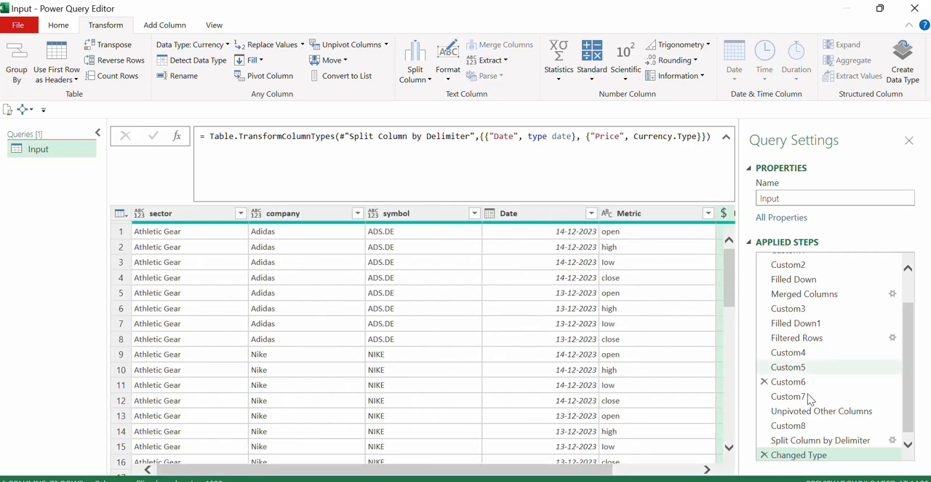
scroll(809, 386, up, 1)
scroll(806, 388, down, 1)
scroll(808, 389, up, 1)
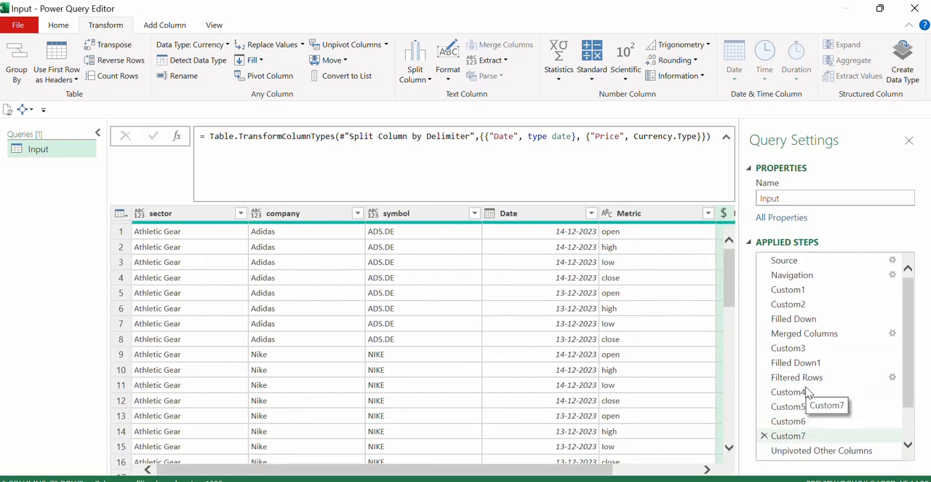
Look through the column-renaming steps from Custom4 to Custom7 in the applied steps.
scroll(802, 384, down, 1)
click(802, 349)
click(802, 362)
click(803, 377)
click(803, 392)
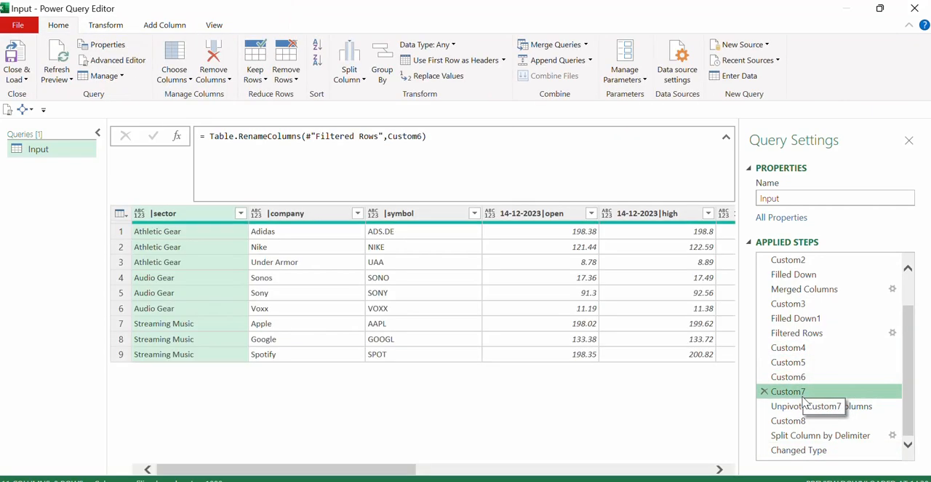
click(803, 377)
click(803, 362)
click(803, 349)
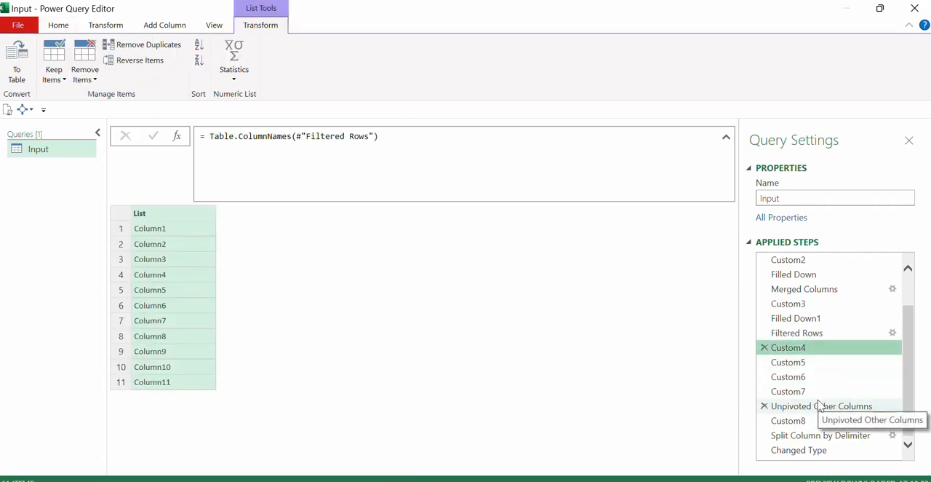
scroll(819, 405, up, 1)
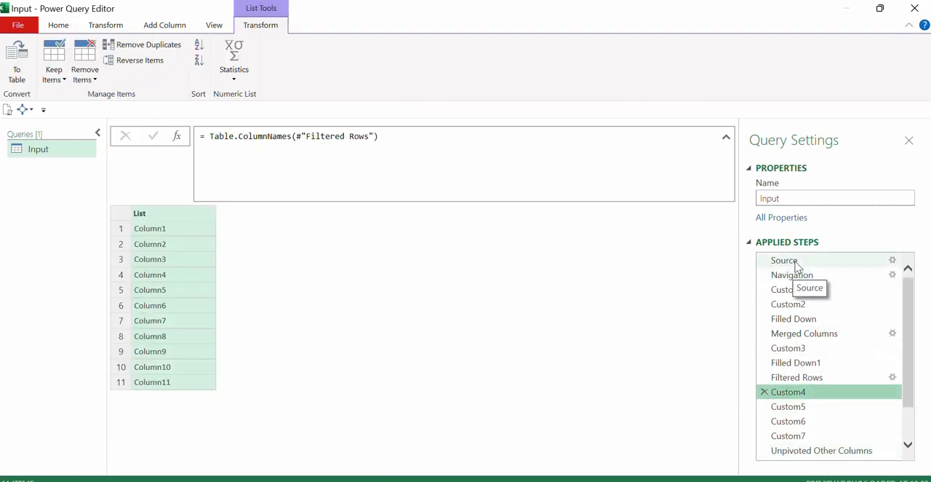
Collapse the formula bar and review the query from Source to Custom1, previewing both tables produced by Table.SplitAt.
click(726, 137)
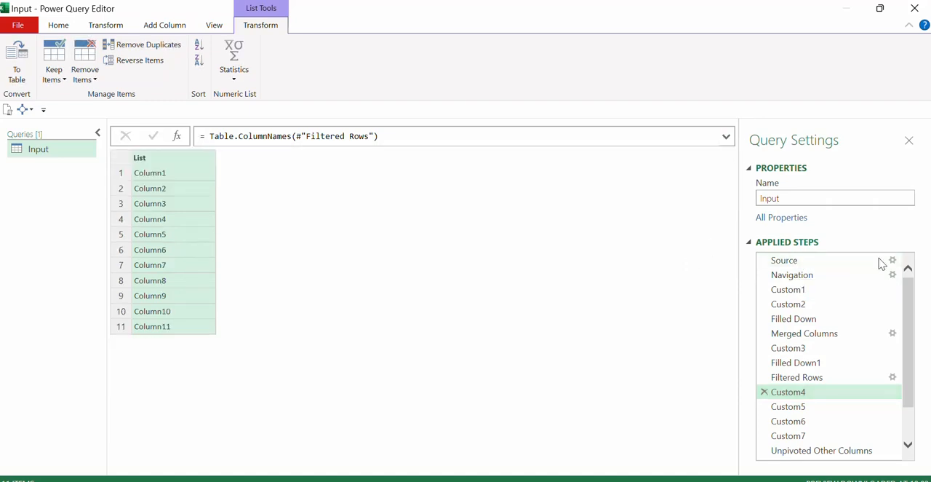
click(830, 260)
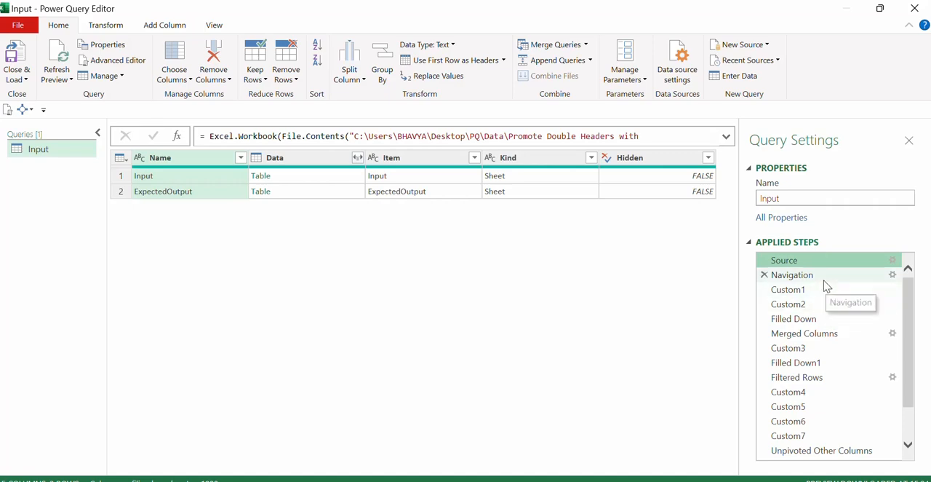
click(824, 276)
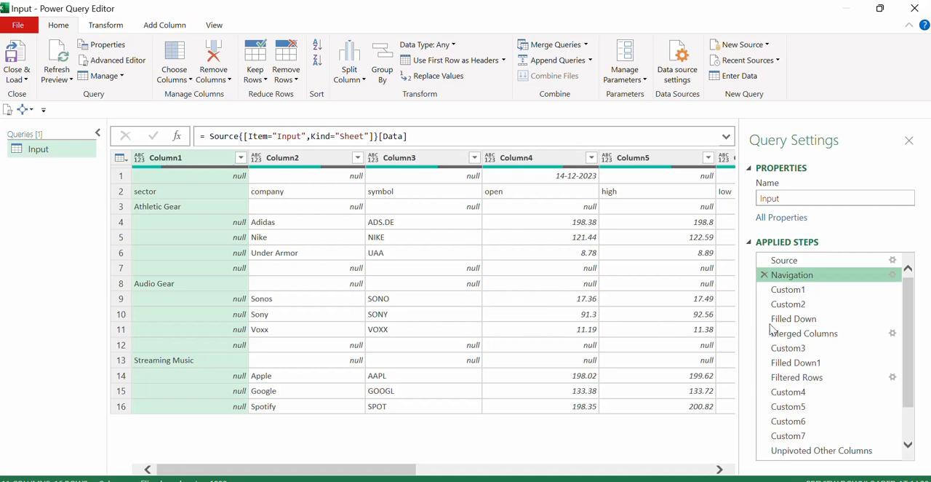
click(794, 289)
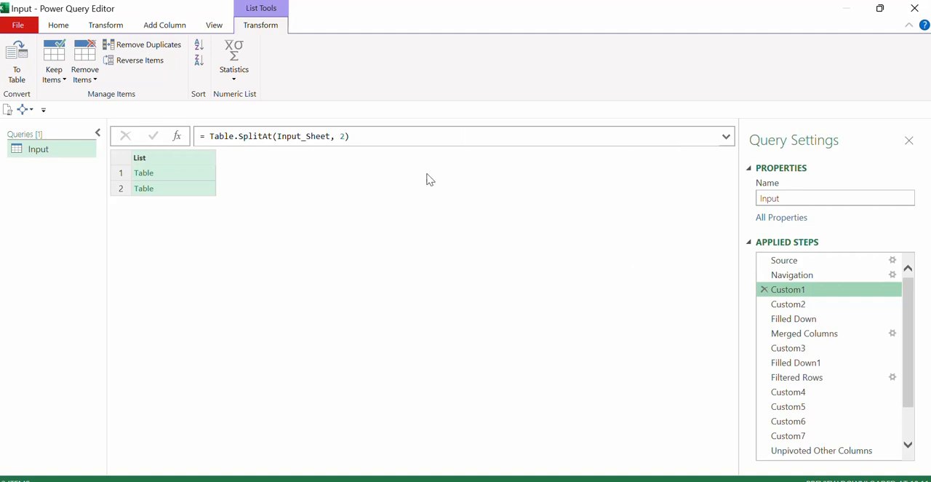
click(189, 175)
drag(322, 384, 308, 333)
click(191, 191)
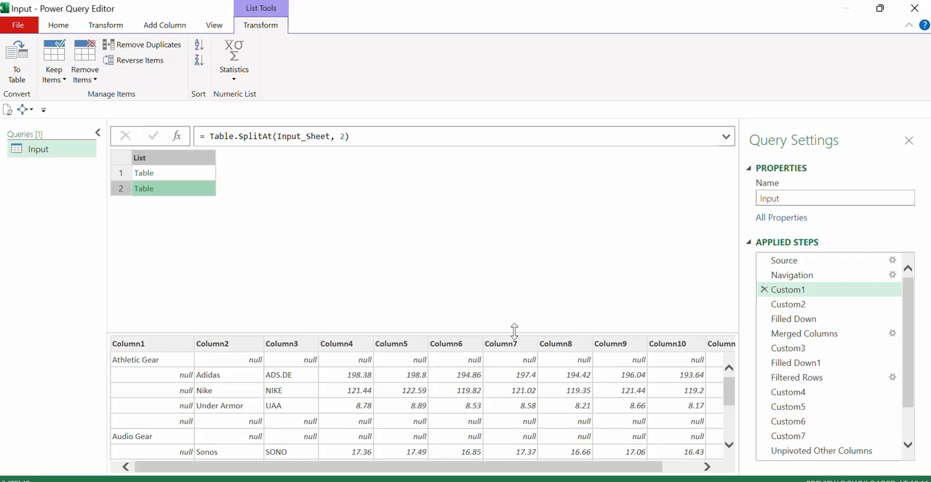
Review how the headers are built in the Custom2, Filled Down and Merged Columns steps.
click(788, 304)
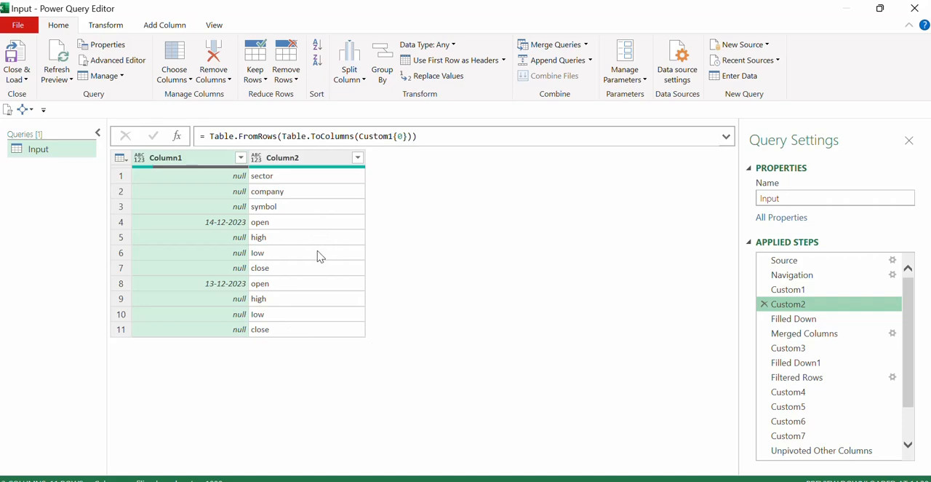
click(800, 318)
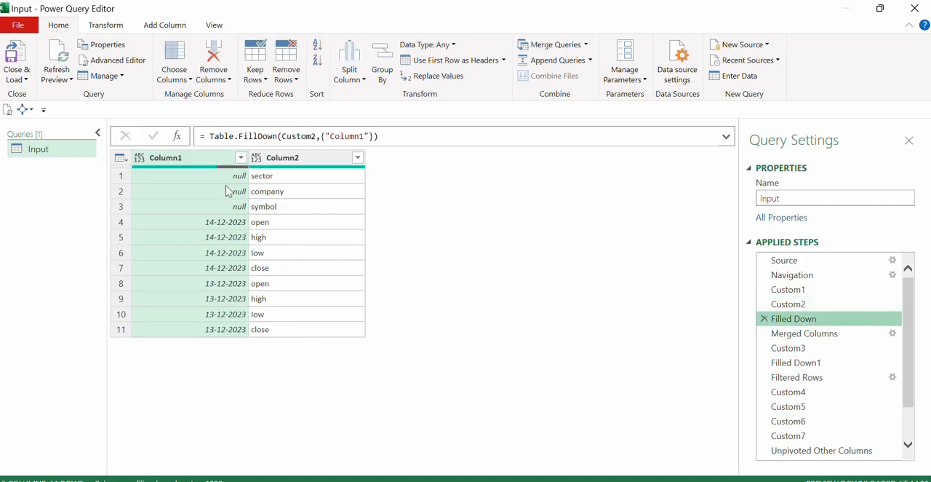
click(828, 333)
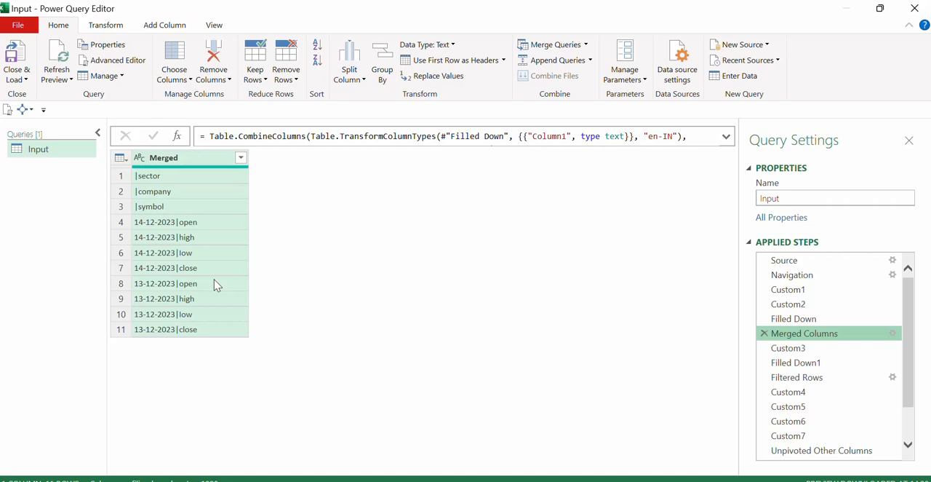
Examine the Custom3 step and compare it with the second table of the Custom1 split.
click(800, 349)
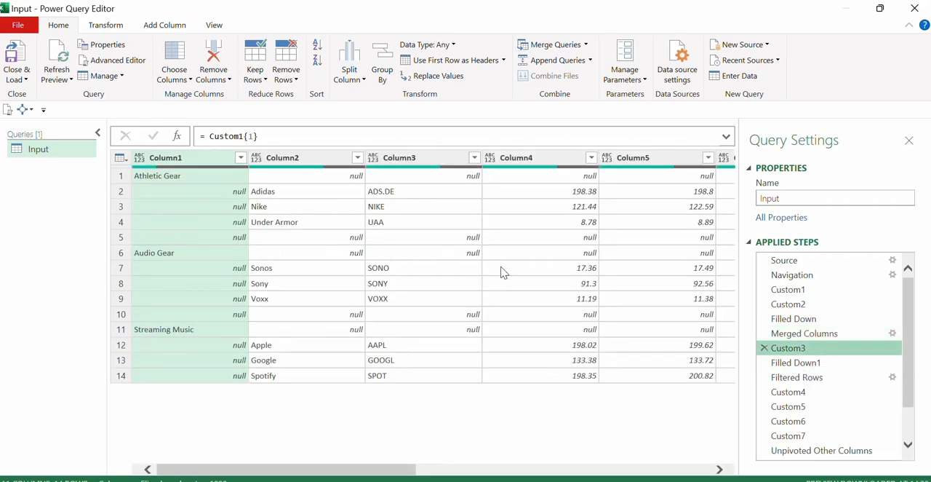
click(812, 306)
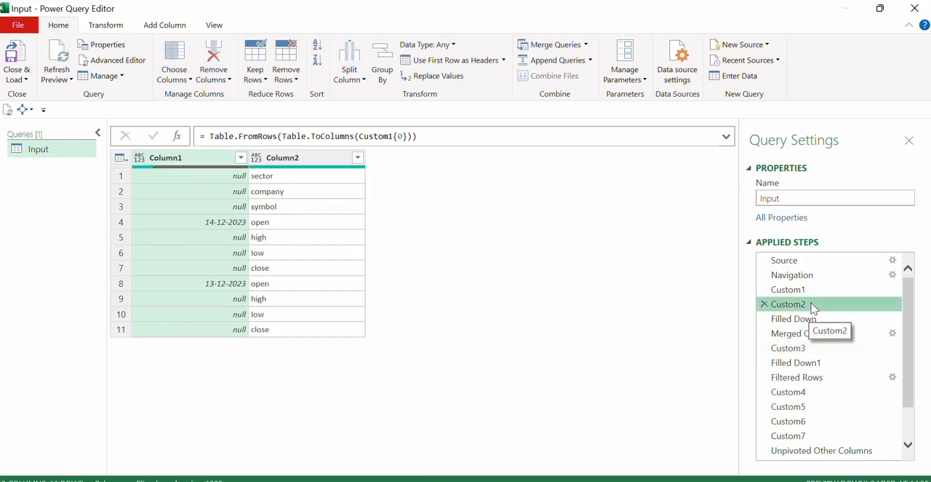
click(793, 290)
click(178, 187)
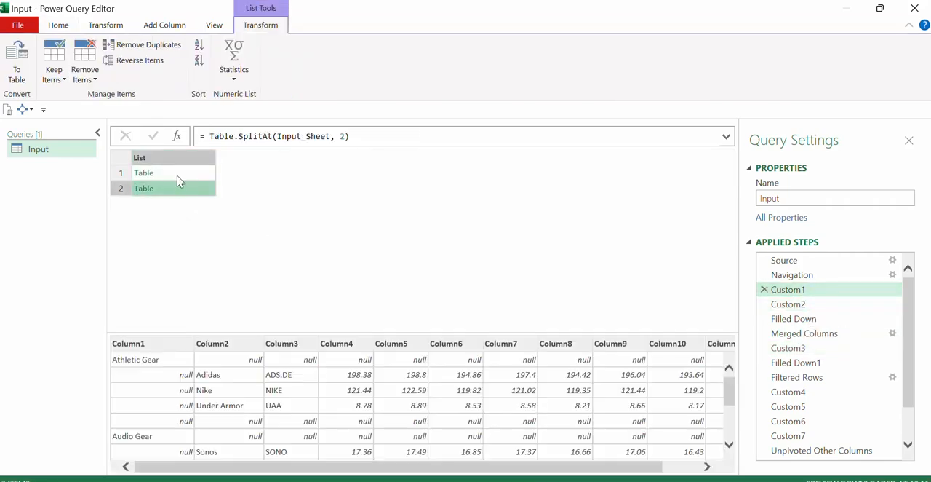
drag(245, 331, 251, 288)
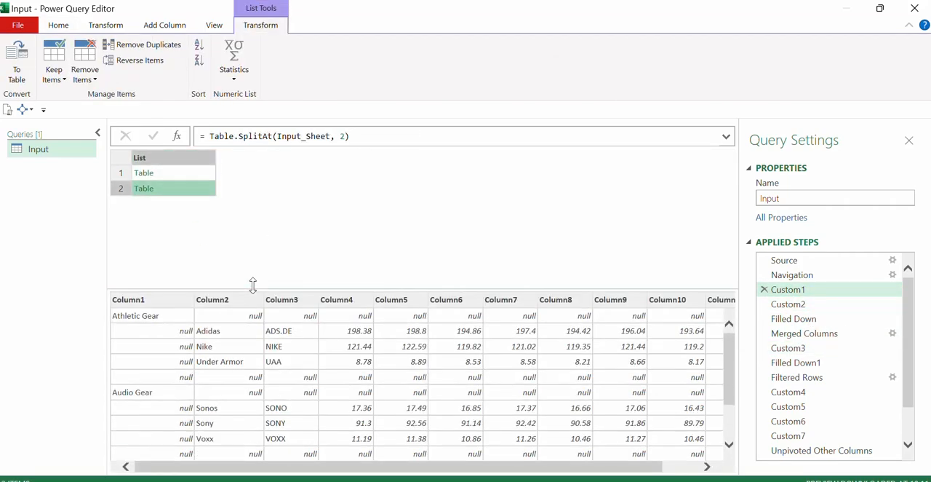
Review the data clean-up in the Filled Down1 and Filtered Rows steps.
click(811, 364)
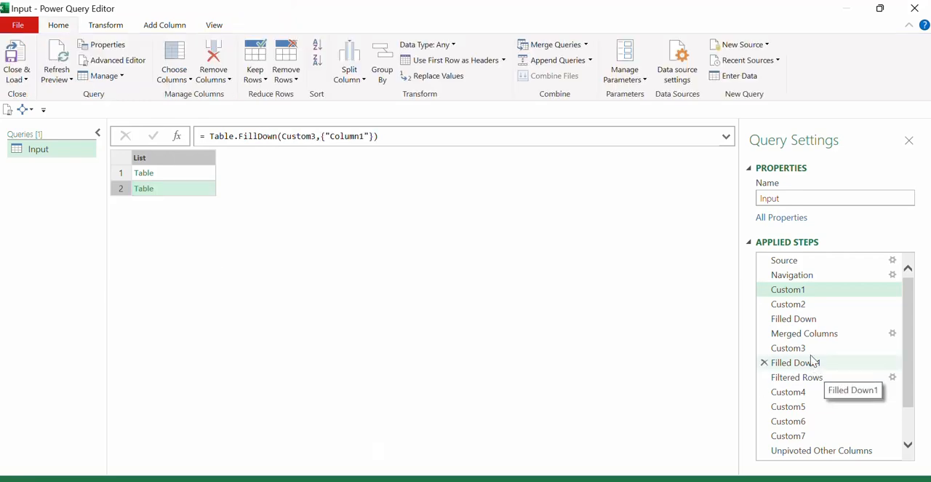
click(806, 339)
click(790, 349)
click(793, 362)
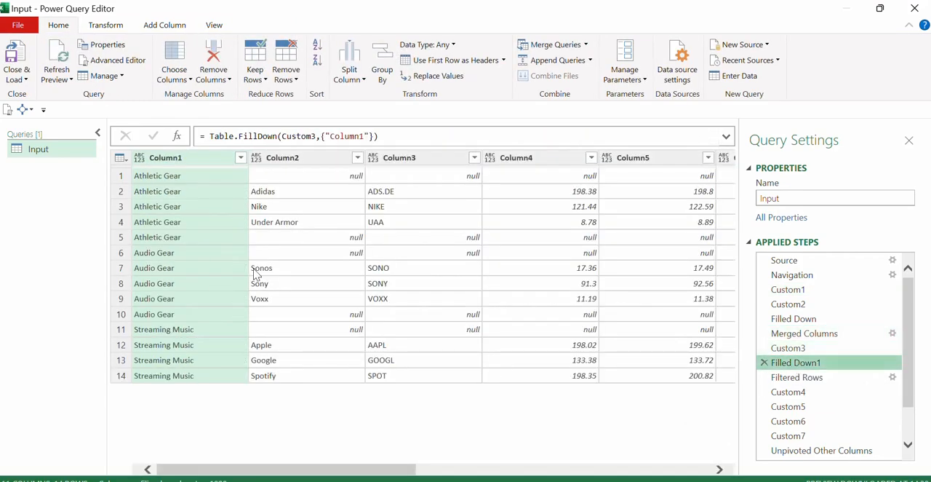
click(796, 377)
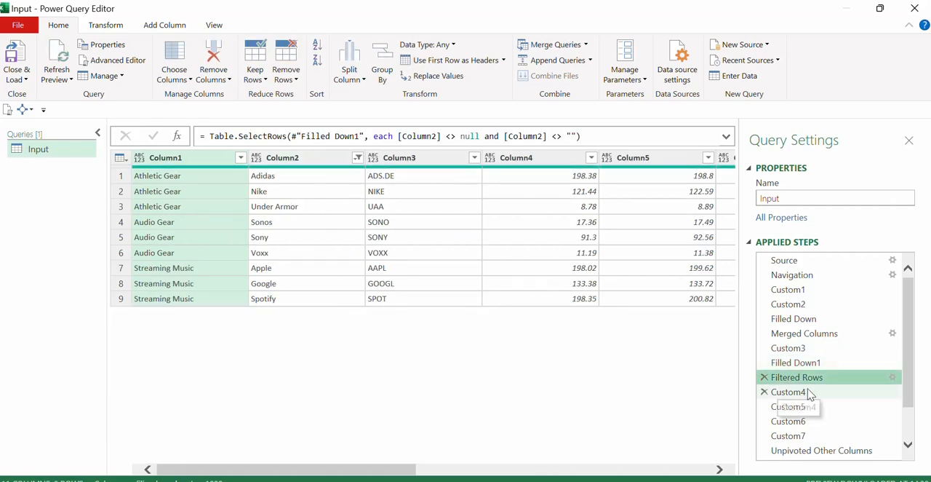
Review the old and new column name lists in Custom4 and Custom5, checking the latter against the Merged Columns step.
click(788, 391)
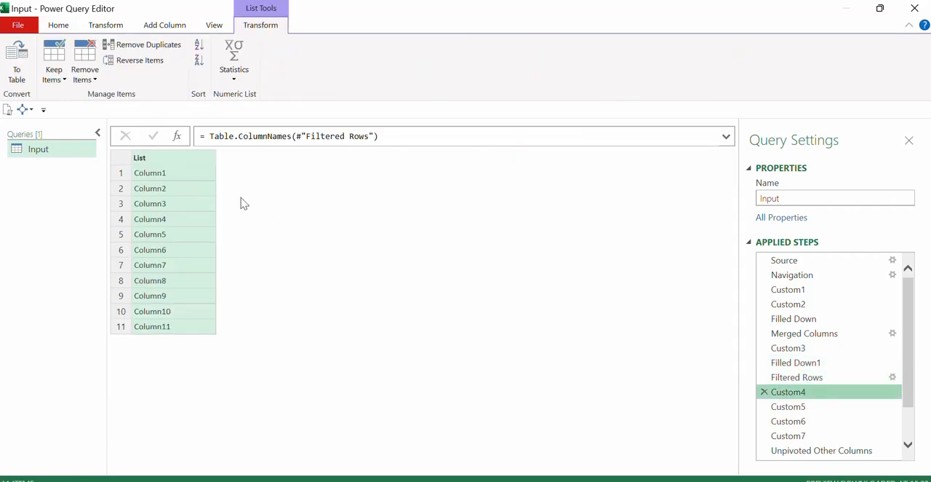
scroll(796, 372, down, 1)
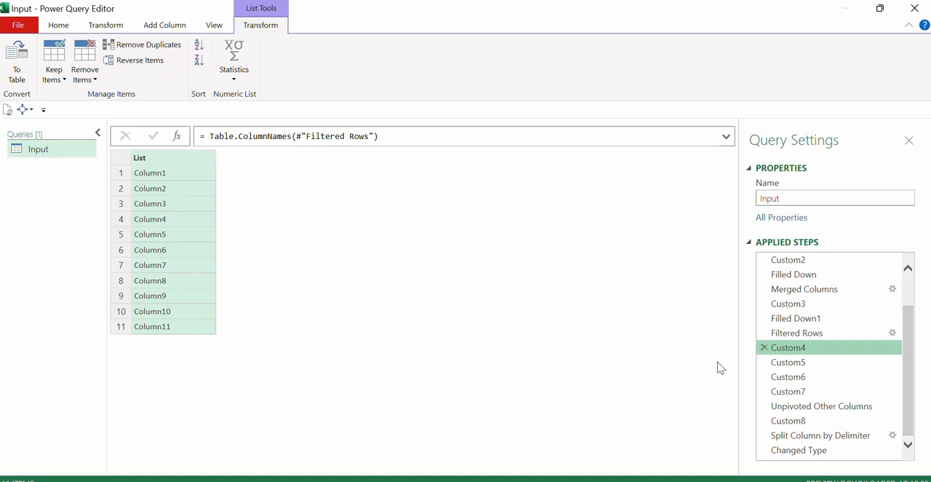
click(793, 361)
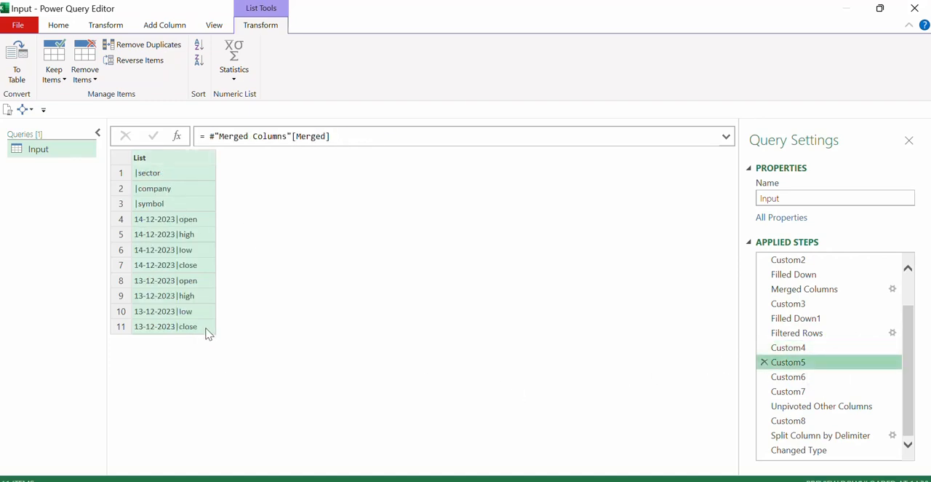
click(815, 291)
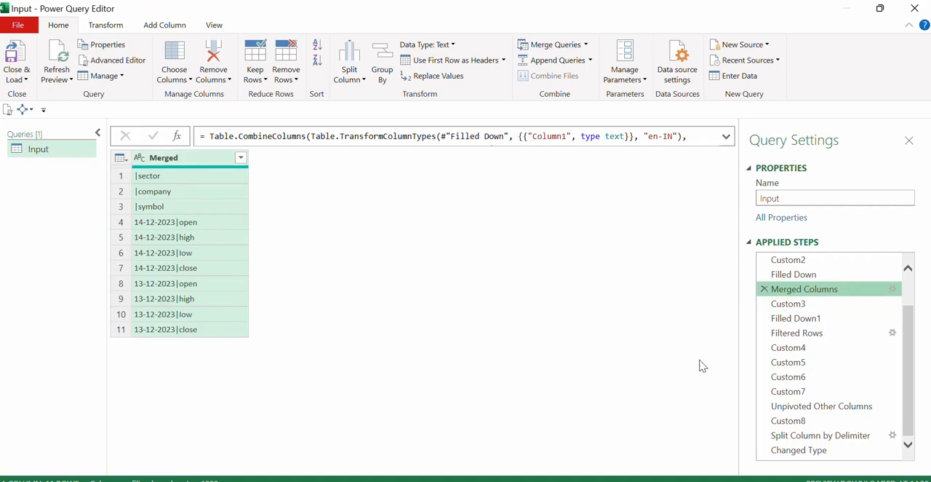
Examine the List.Zip result in Custom6 and preview its first pair of old and new names.
click(800, 378)
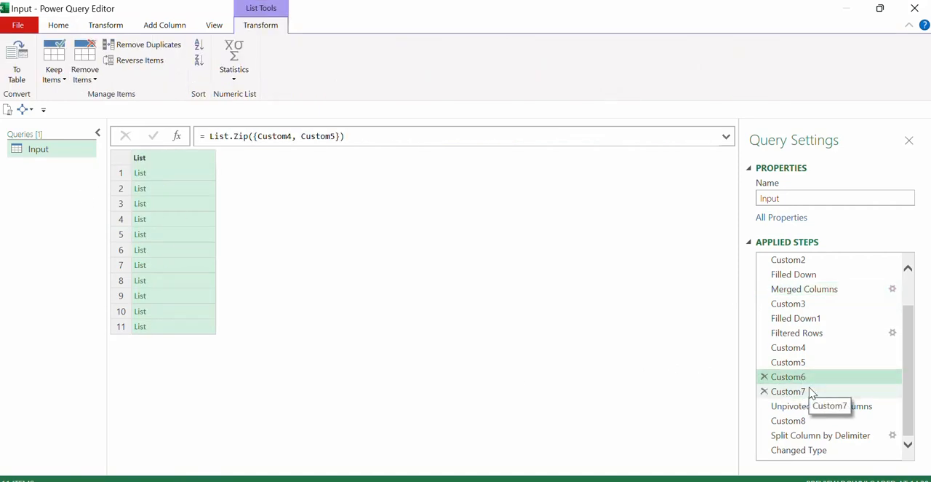
click(811, 393)
click(807, 378)
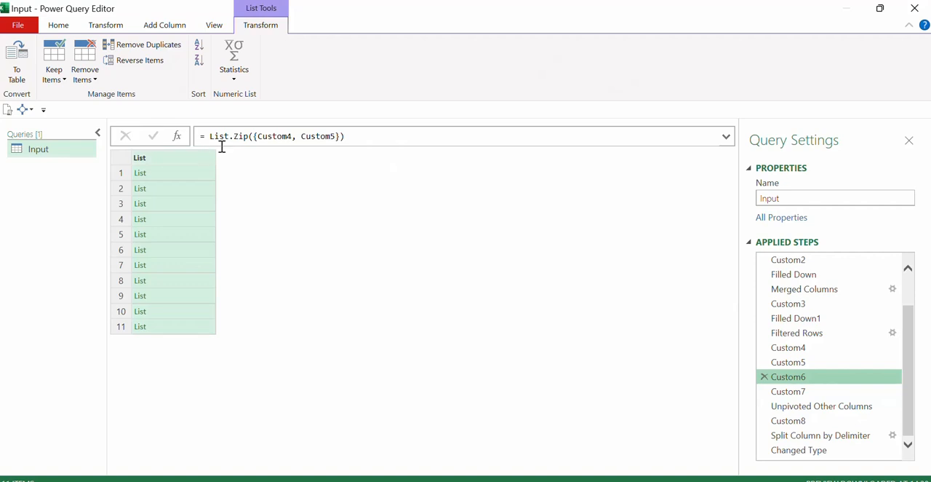
click(188, 176)
drag(264, 286, 266, 325)
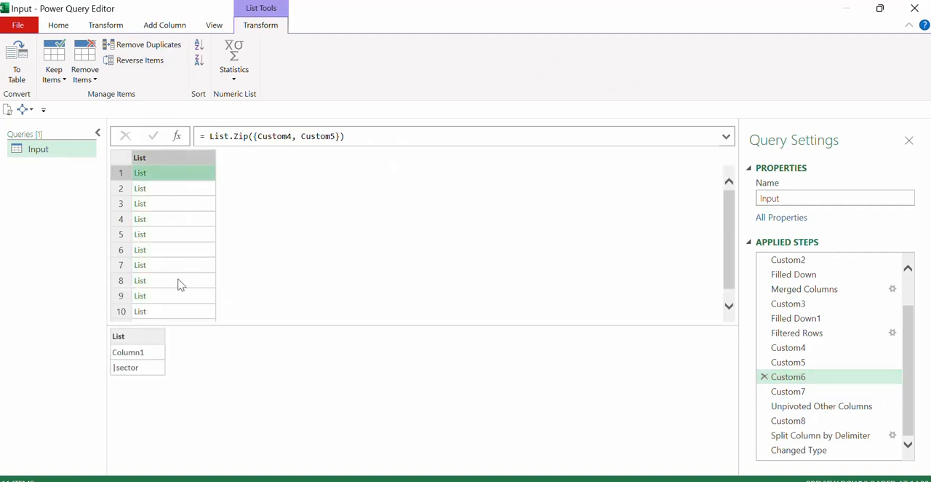
click(184, 160)
Review the Table.RenameColumns formula and the renamed columns in the Custom7 step.
click(788, 393)
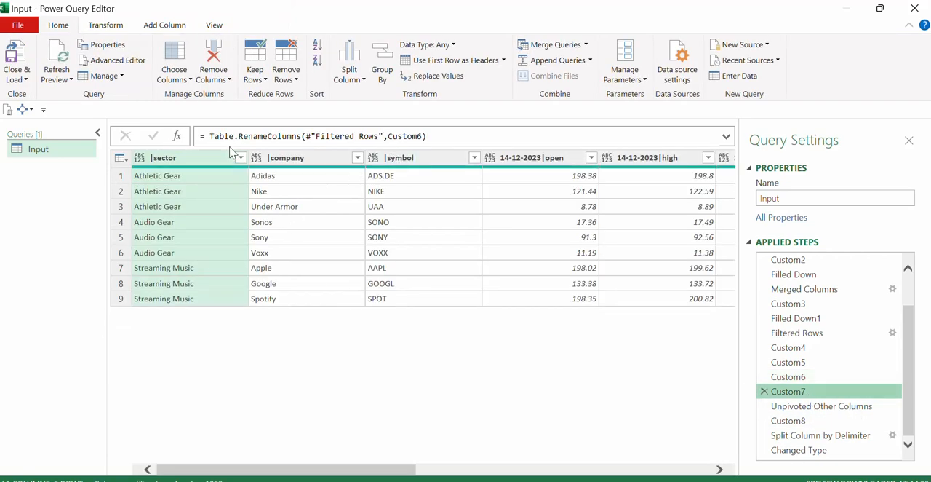
drag(234, 136, 302, 136)
click(360, 307)
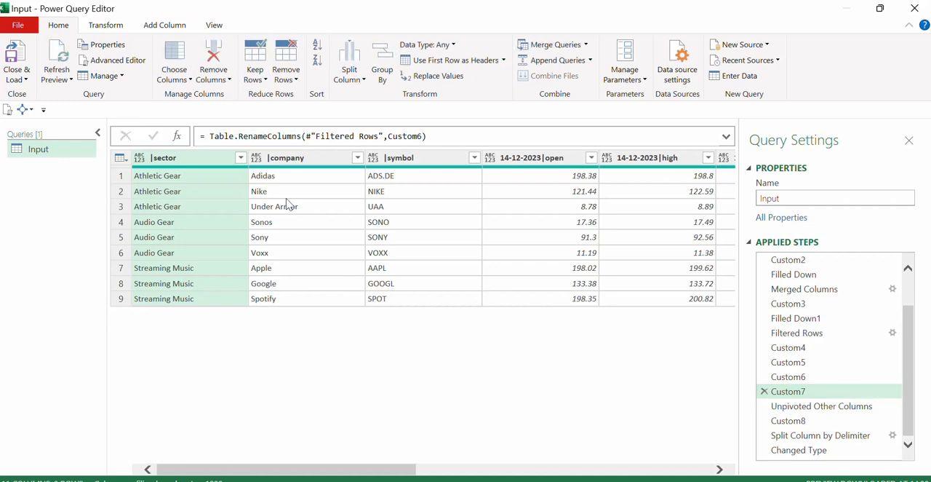
mouse_move(378, 471)
mouse_down()
mouse_move(630, 470)
mouse_move(364, 471)
mouse_up()
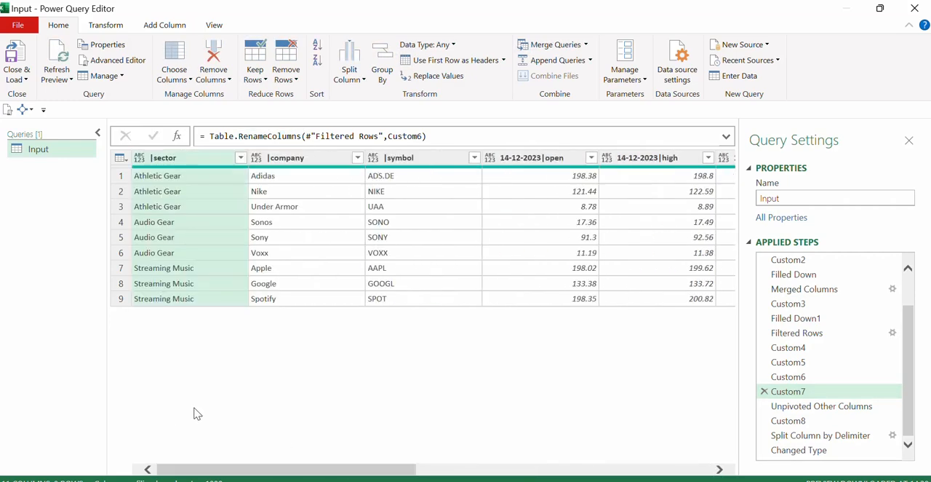
Review the Unpivoted Other Columns step, checking the |sector, |company and |symbol columns.
click(809, 406)
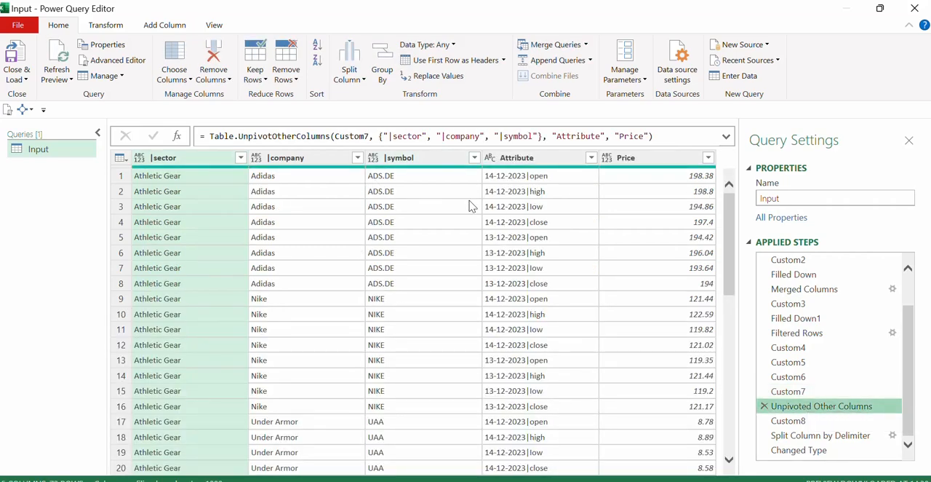
click(204, 167)
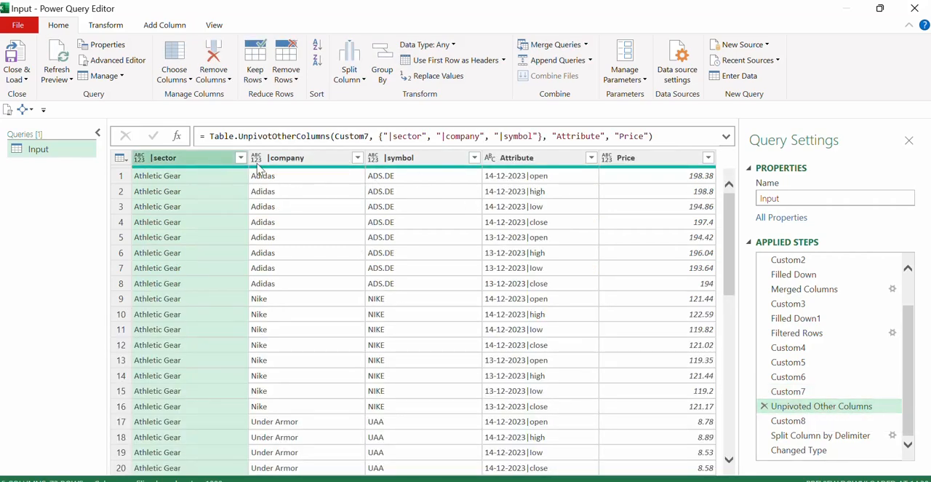
click(320, 167)
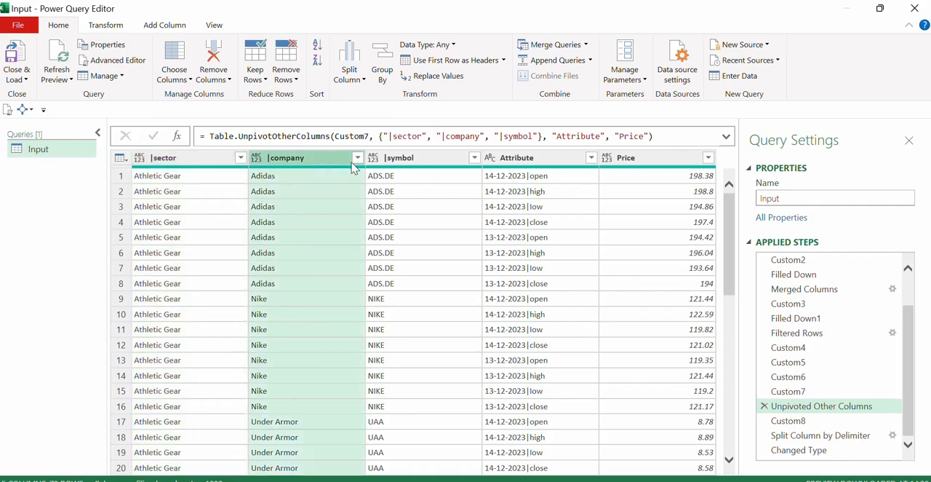
click(447, 168)
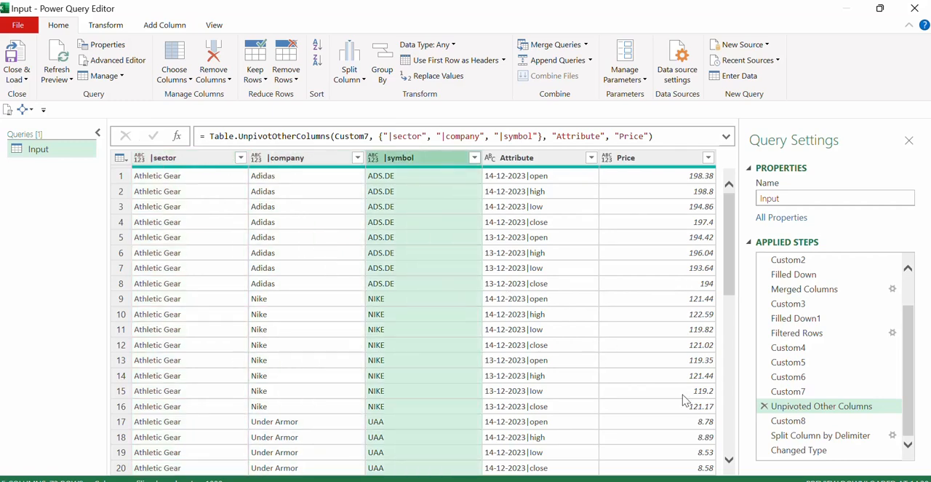
Review the Custom8 step, checking the trimmed names of the sector and company columns.
click(788, 420)
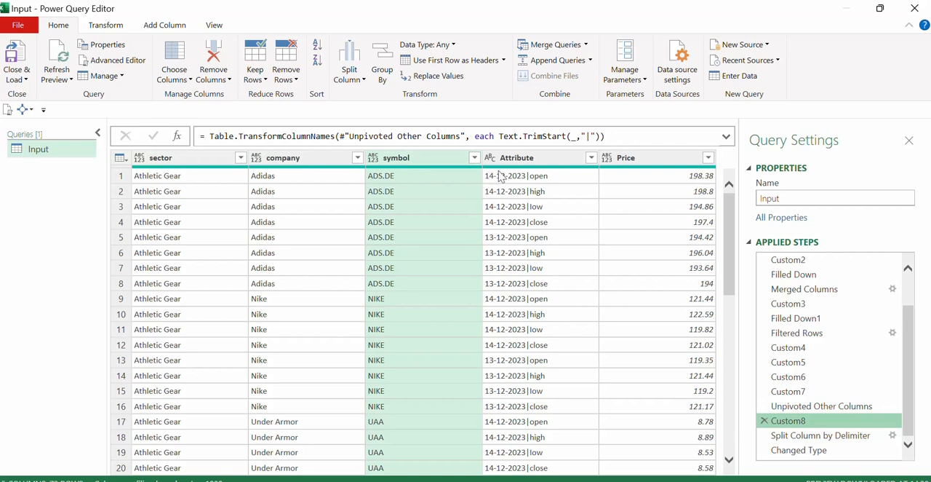
click(199, 167)
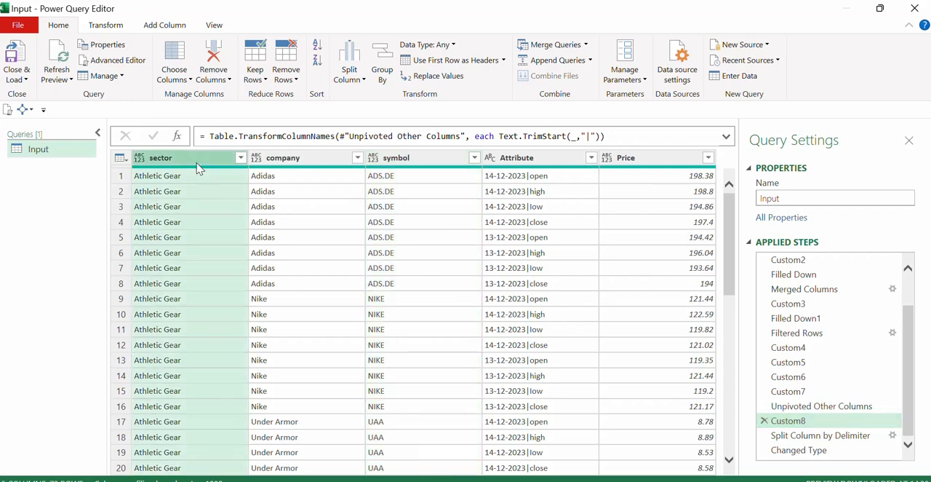
click(328, 166)
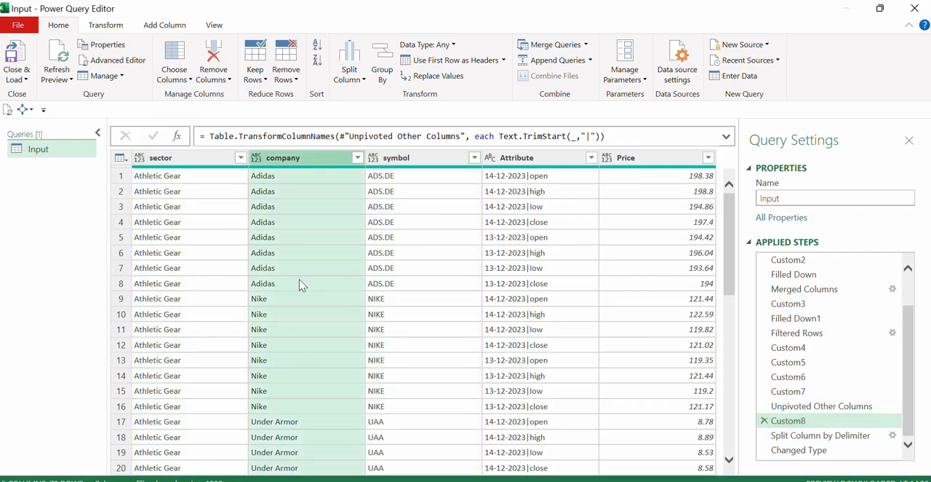
Compare the Custom8 and Split Column by Delimiter steps, checking the split of the Attribute column into Date and Metric.
click(424, 165)
click(206, 166)
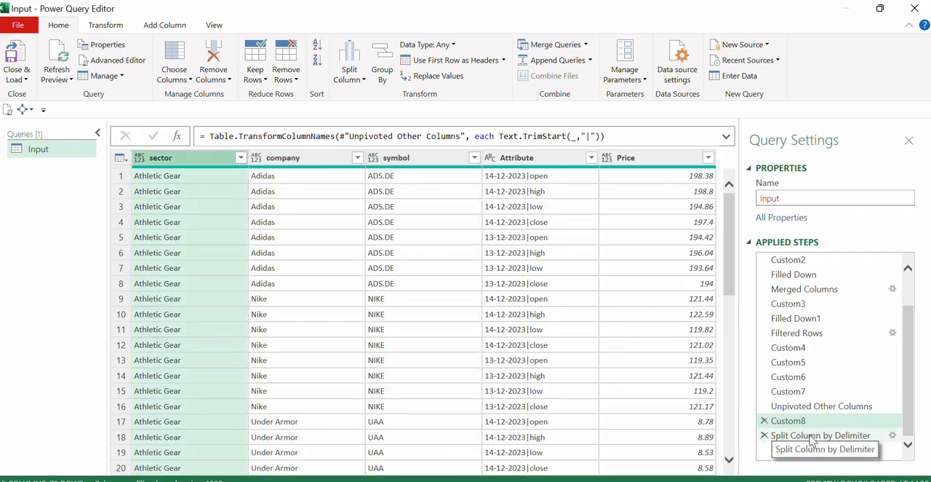
click(776, 435)
drag(472, 477, 564, 477)
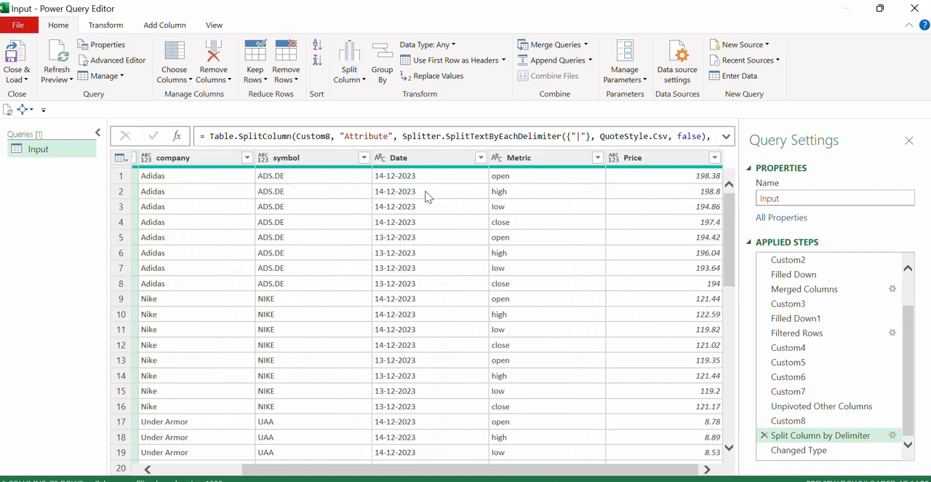
click(426, 158)
click(797, 421)
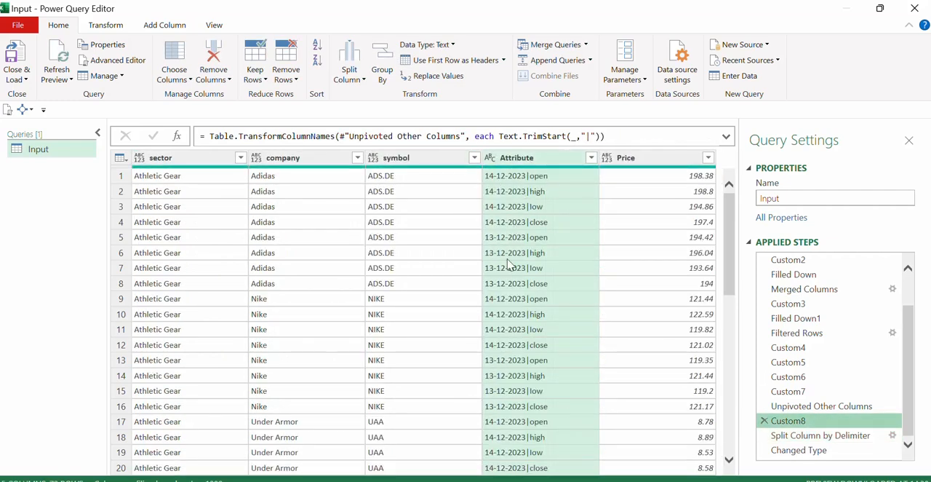
click(808, 435)
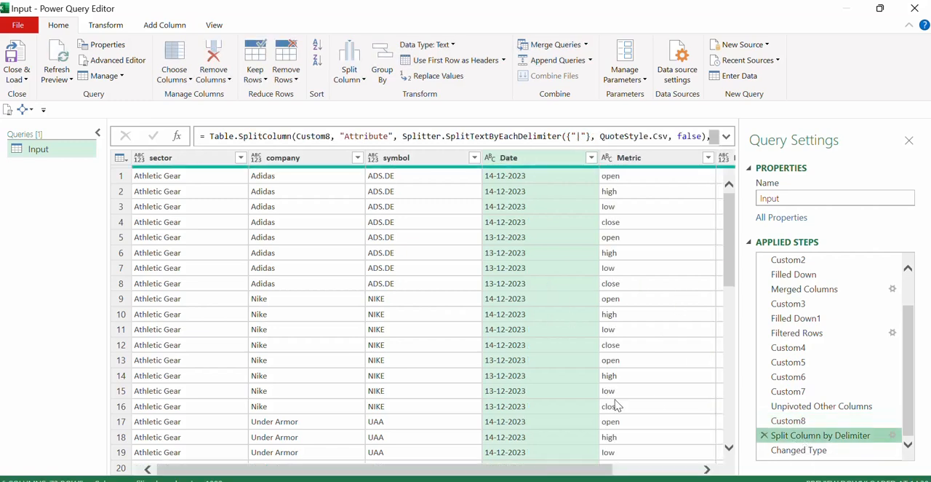
drag(556, 474, 664, 477)
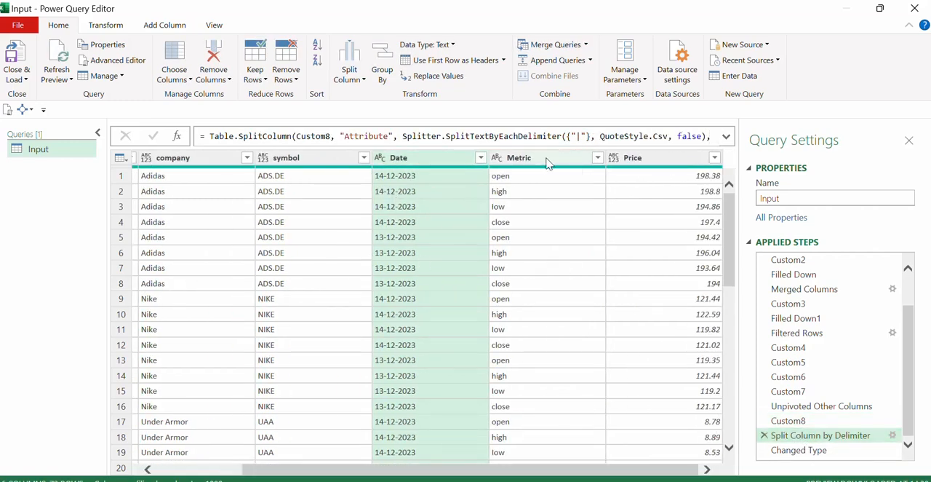
Review the Changed Type step, checking the data types of the Date and Price columns.
click(820, 453)
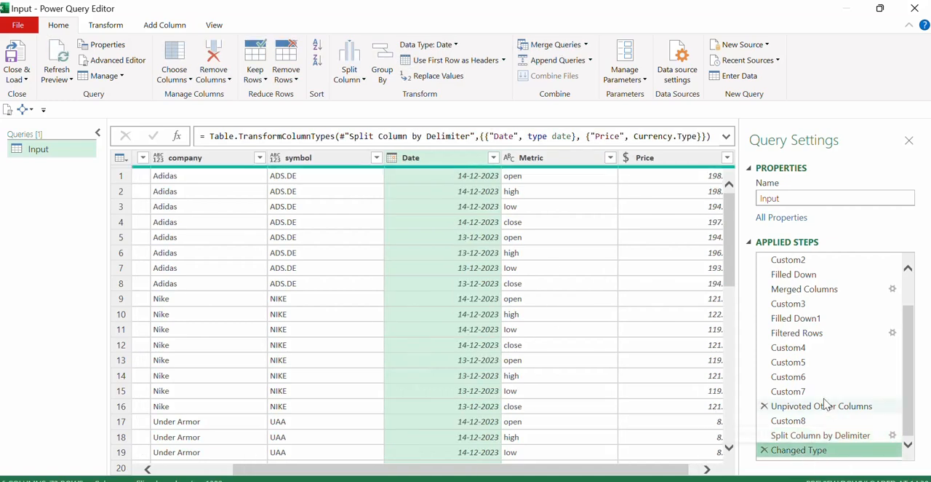
drag(579, 473, 216, 415)
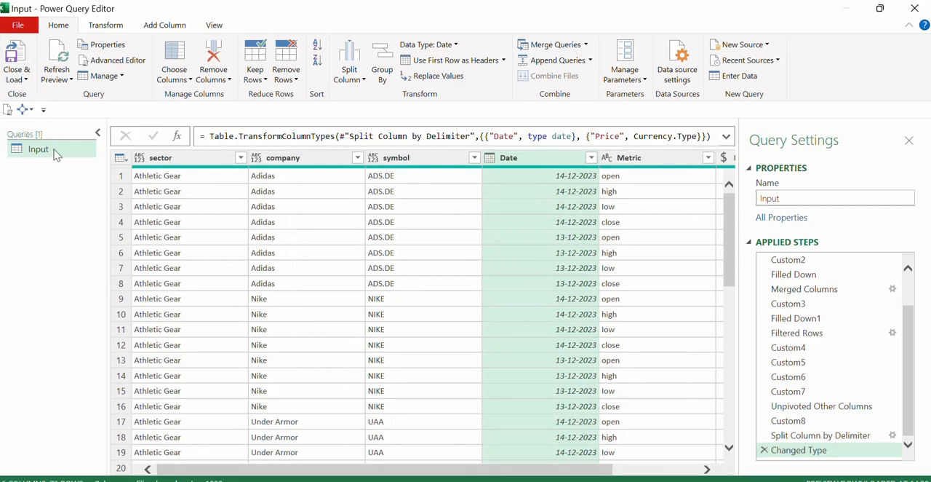
Close the query editor and load the Input query as a table in a new worksheet.
click(17, 79)
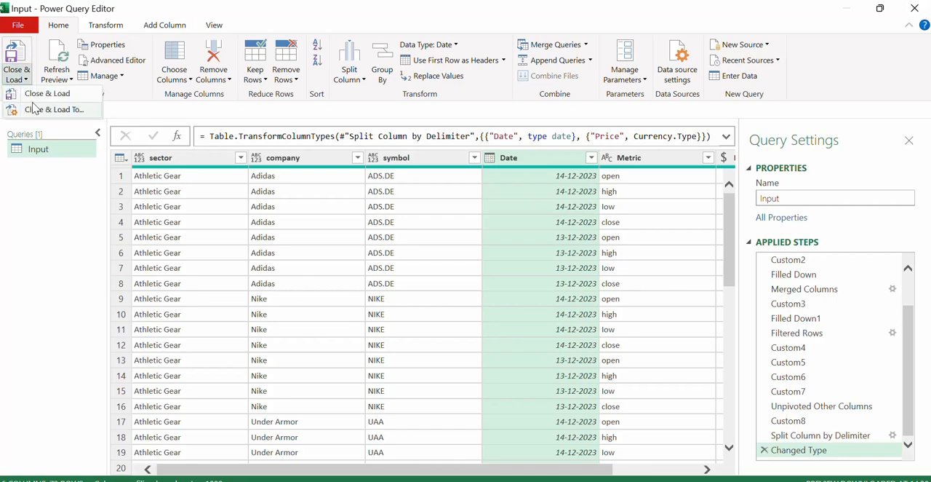
click(36, 109)
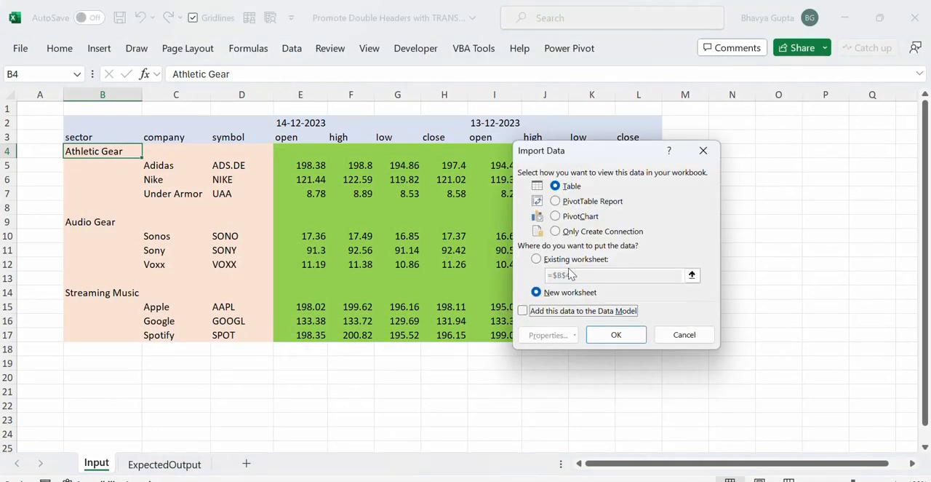
click(613, 335)
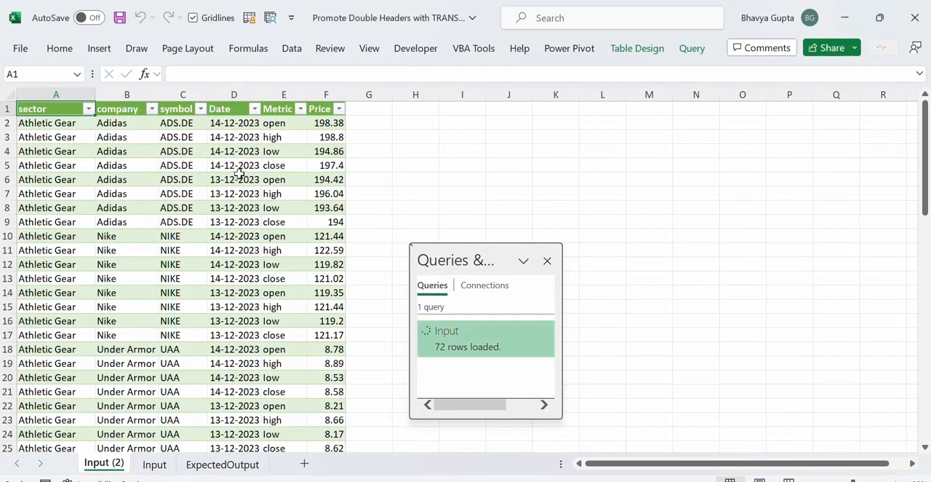